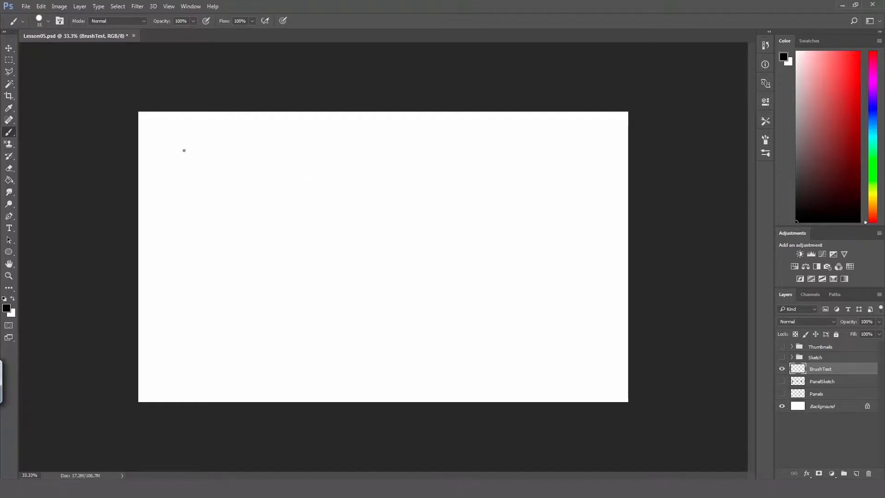
Paint five curved test strokes side by side on the BrushTest layer with the 15 px hard round brush
right_click(394, 266)
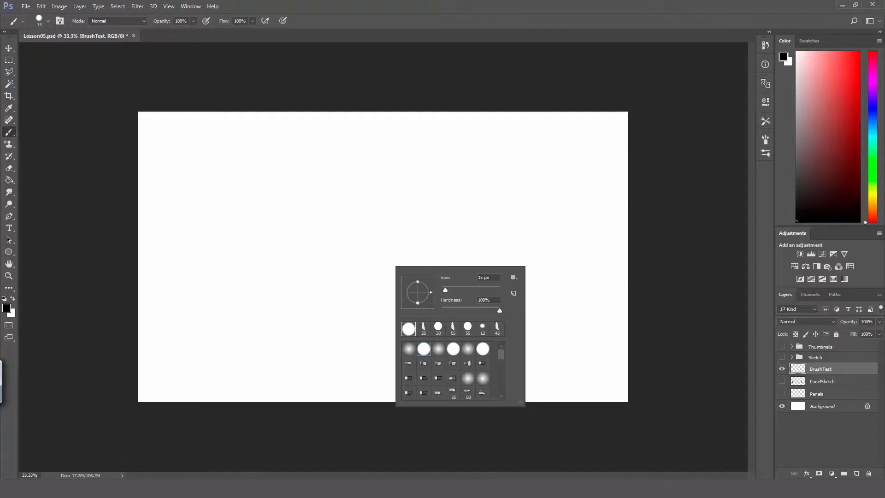
left_click(813, 370)
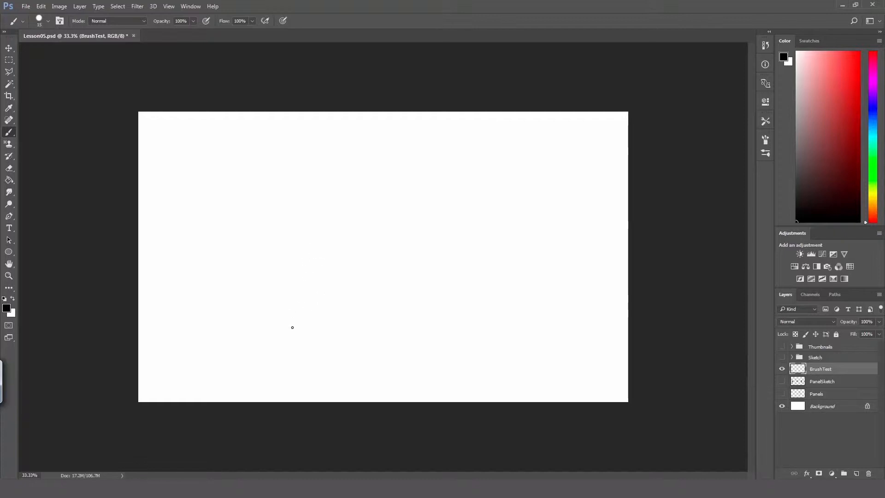
left_click_drag(292, 327, 323, 240)
left_click_drag(300, 326, 328, 250)
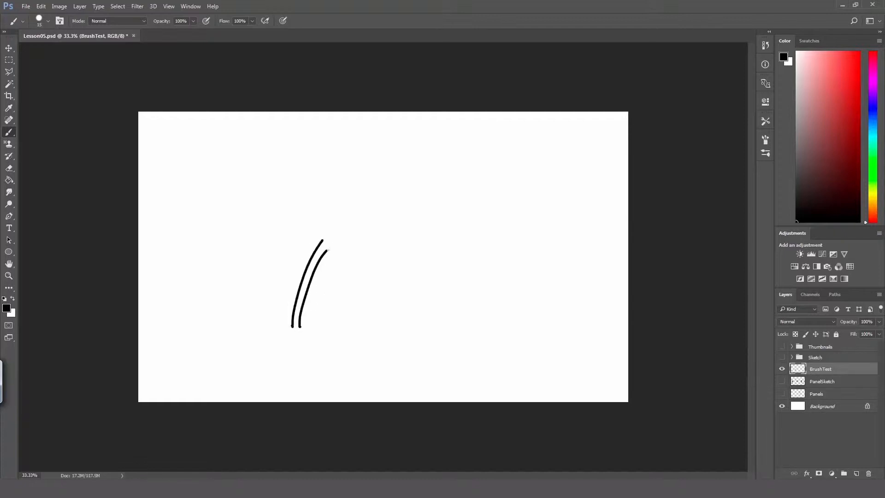
left_click_drag(309, 327, 333, 255)
left_click_drag(321, 329, 343, 253)
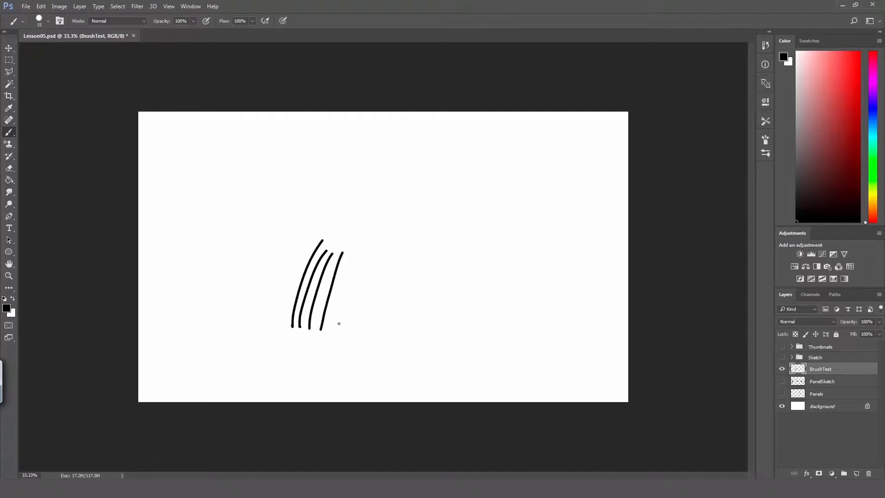
left_click_drag(332, 331, 360, 238)
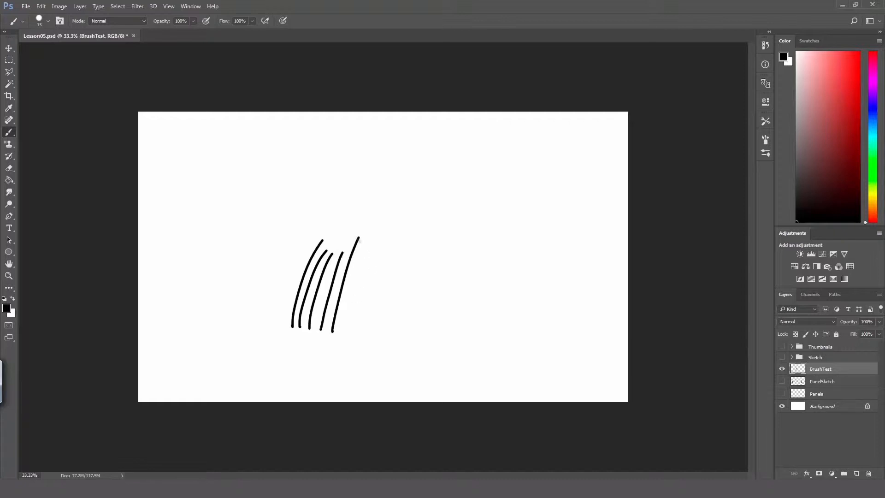
Paint a straight vertical test line beside the curved strokes, undoing the trial lines around it
left_click(385, 216, "shift")
left_click(385, 311, "shift")
key("ctrl+alt+z")
key("ctrl+alt+z")
left_click_drag(387, 216, 387, 323)
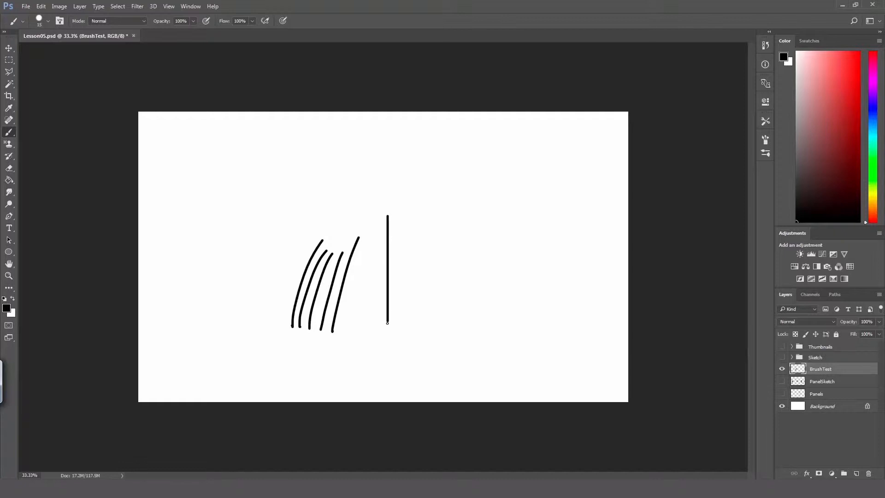
left_click_drag(368, 275, 410, 274)
key("ctrl+z")
Set the brush tip's spacing to 10%
left_click(765, 139)
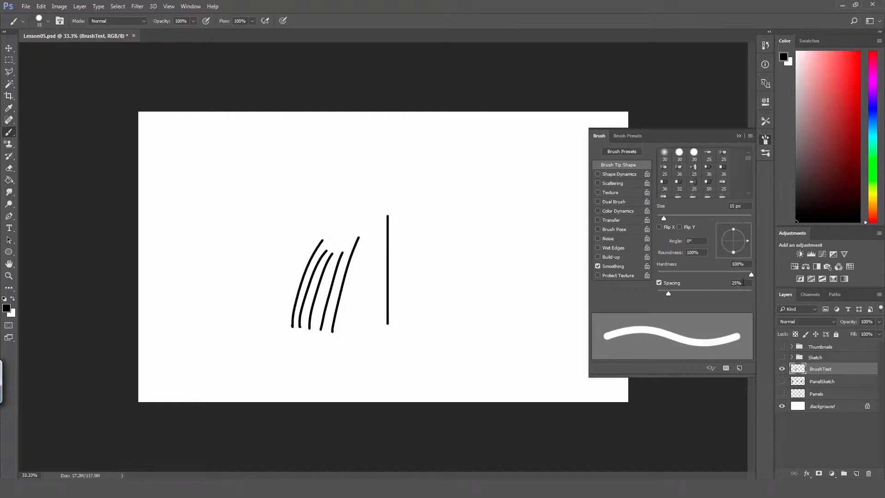
mouse_move(669, 293)
left_mouse_down()
mouse_move(711, 297)
mouse_move(665, 294)
left_mouse_up()
key("Return")
type("10")
Enable Shape Dynamics for the brush with size controlled by Pen Pressure
left_click(615, 174)
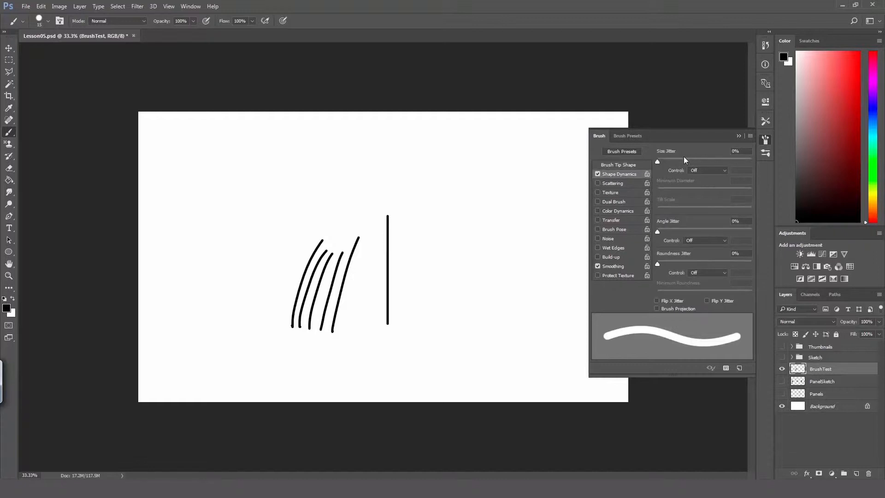
left_click(705, 169)
left_click(713, 190)
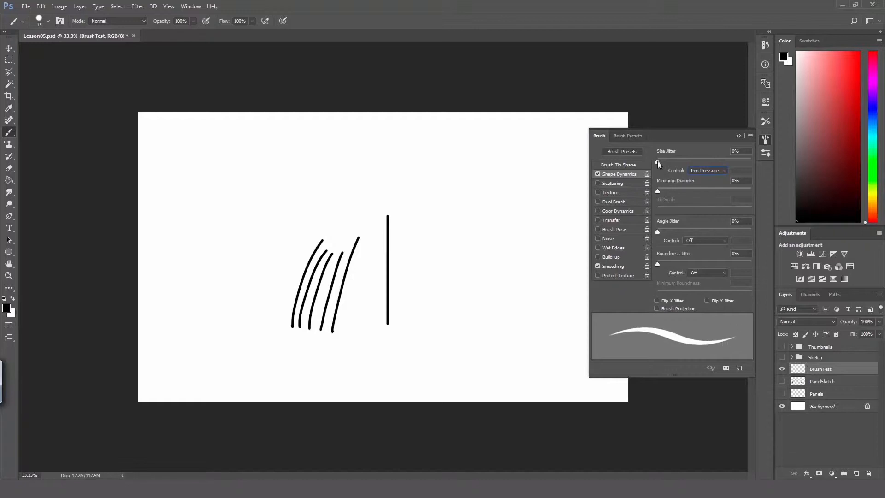
mouse_move(658, 162)
left_mouse_down()
mouse_move(679, 164)
mouse_move(649, 164)
mouse_move(683, 193)
mouse_move(652, 193)
left_mouse_up()
left_click(767, 152)
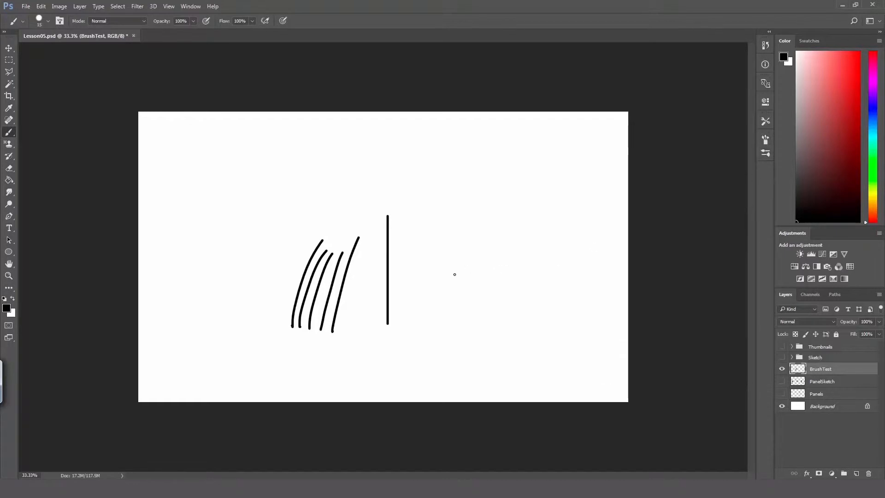
Select all the test strokes on the BrushTest layer, delete them and clear the selection
key("z")
left_click(356, 283)
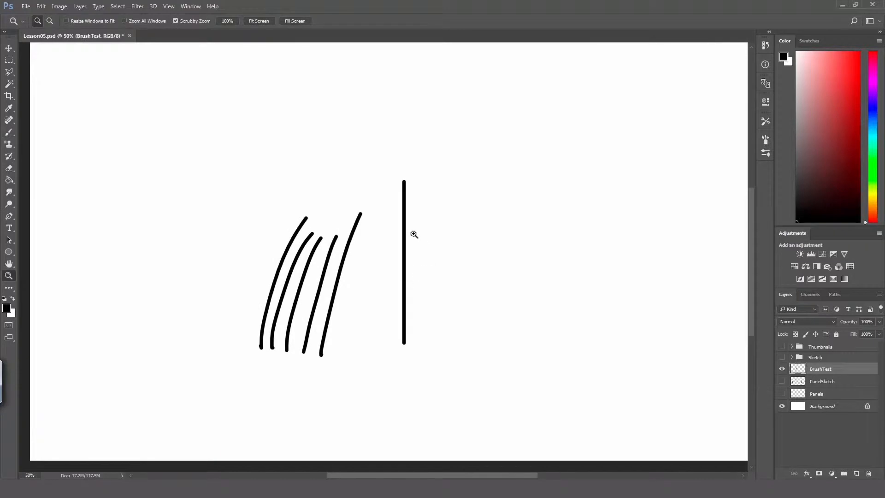
key("m")
left_click_drag(216, 161, 468, 379)
key("Delete")
key("b")
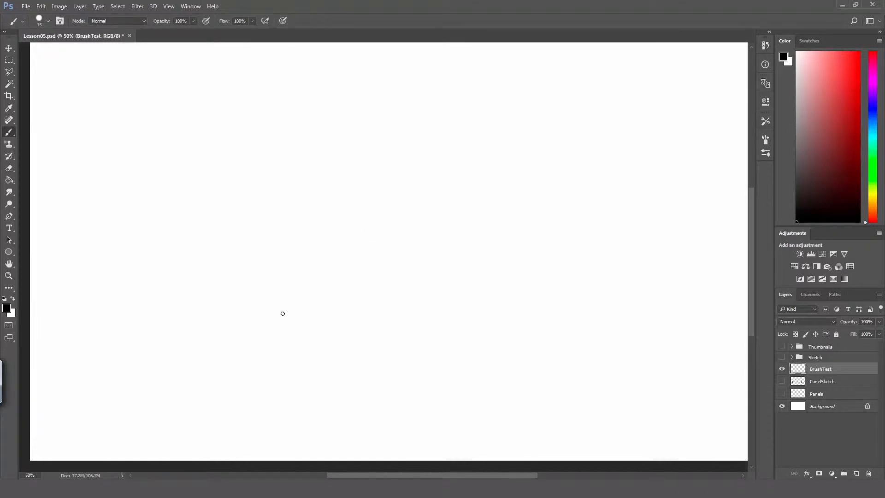
key("ctrl+d")
Paint a row of tapered, slanted curved strokes to test the pressure-sensitive brush
left_click_drag(283, 303, 322, 213)
key("ctrl+z")
left_click_drag(285, 315, 362, 166)
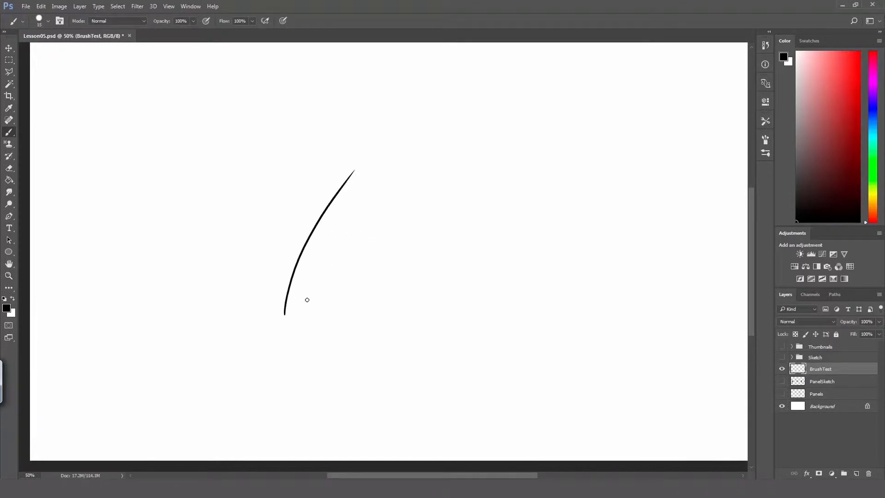
left_click_drag(299, 318, 315, 277)
left_click_drag(311, 319, 395, 164)
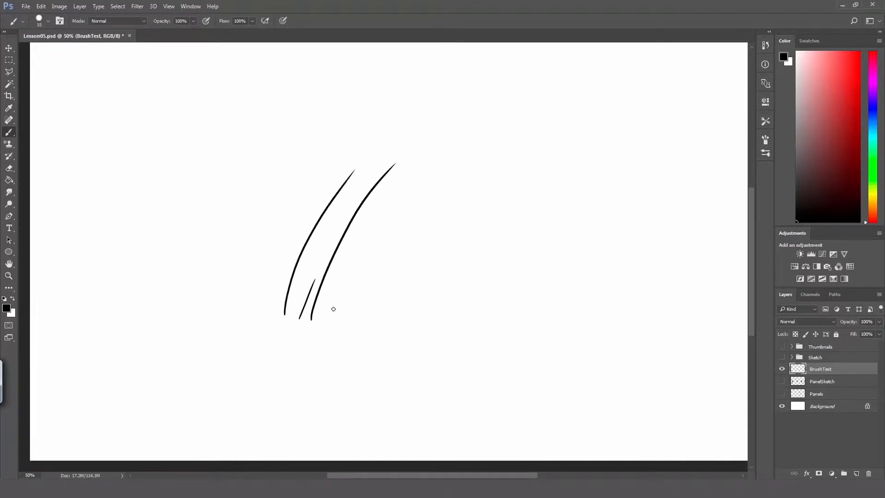
left_click_drag(330, 326, 411, 170)
mouse_move(346, 335)
left_mouse_down()
mouse_move(399, 204)
mouse_move(434, 157)
left_mouse_up()
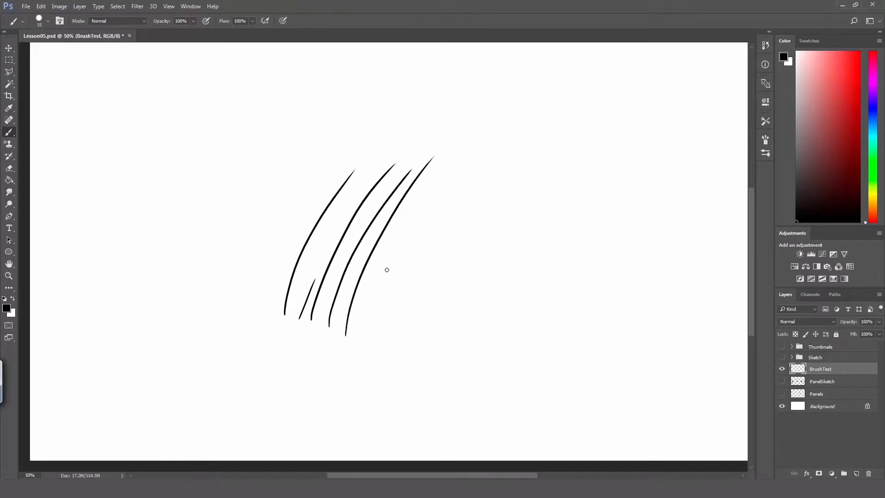
left_click_drag(362, 344, 454, 157)
left_click_drag(390, 285, 448, 180)
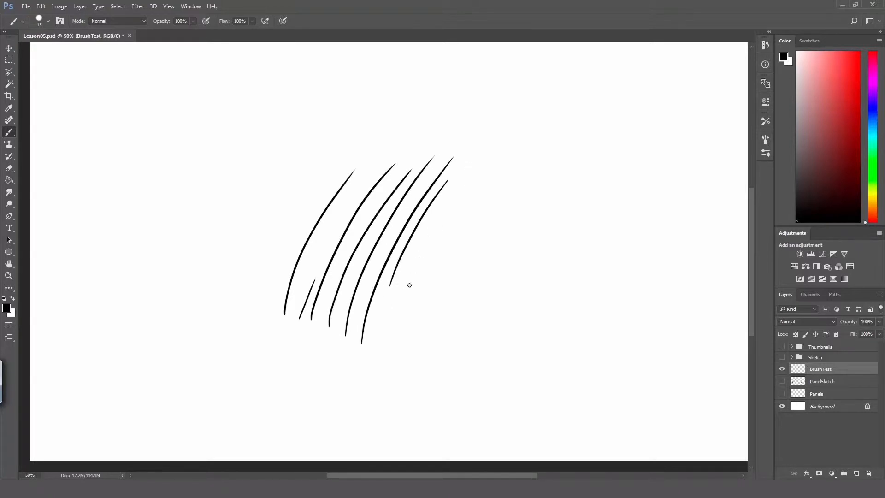
left_click_drag(409, 286, 476, 170)
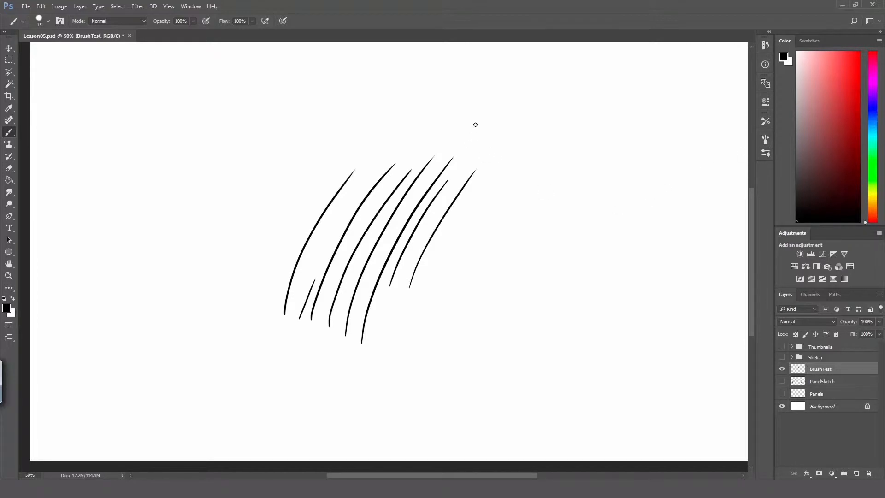
Save the current brush as a new preset named TutpadBrush with its brush size captured
right_click(254, 130)
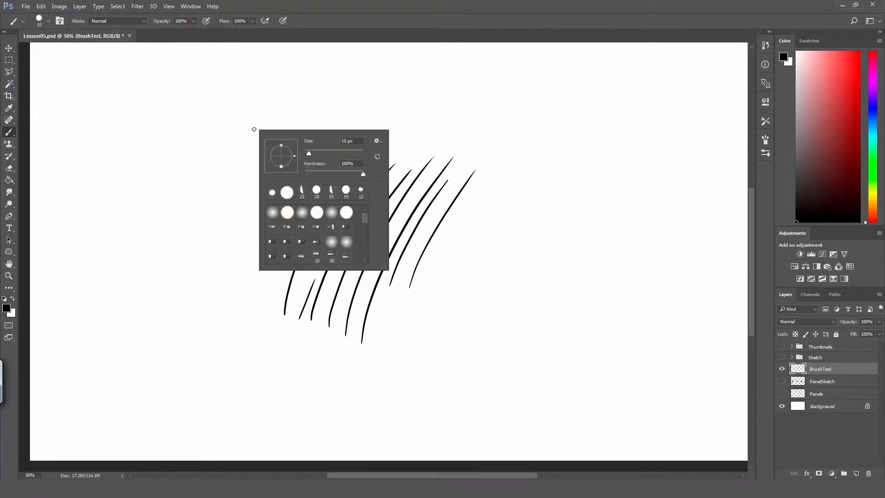
left_click(378, 141)
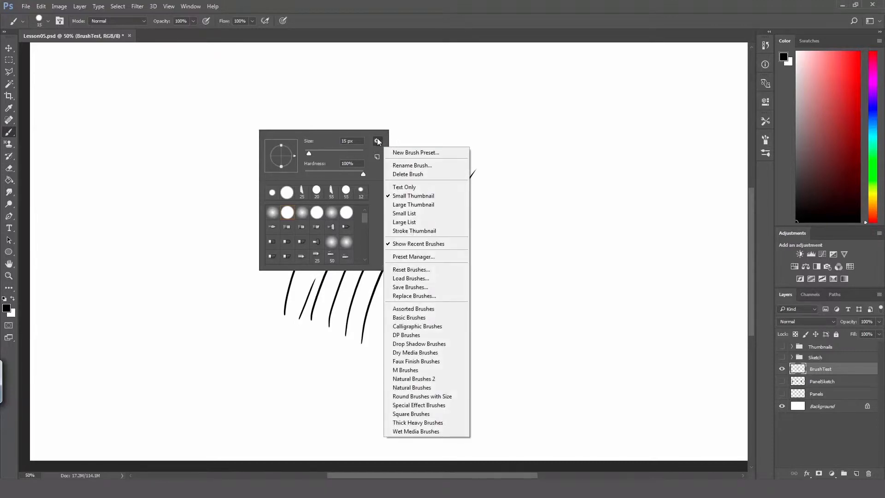
left_click(427, 153)
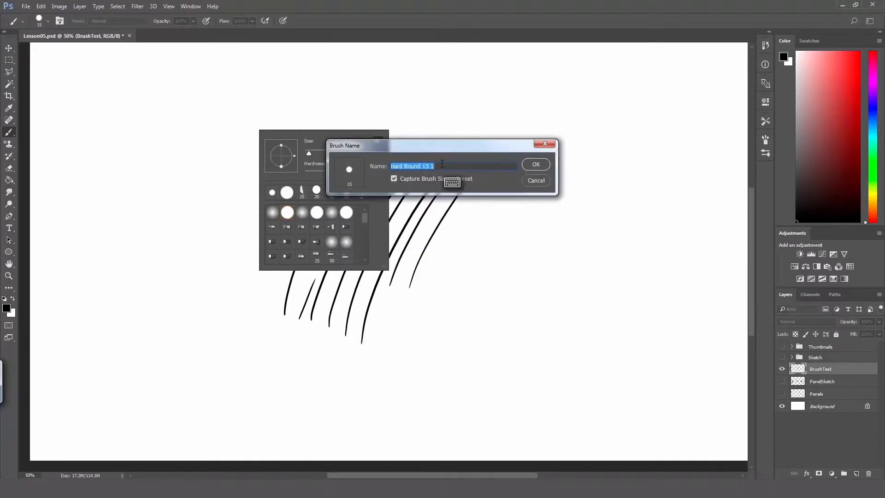
key("BackSpace")
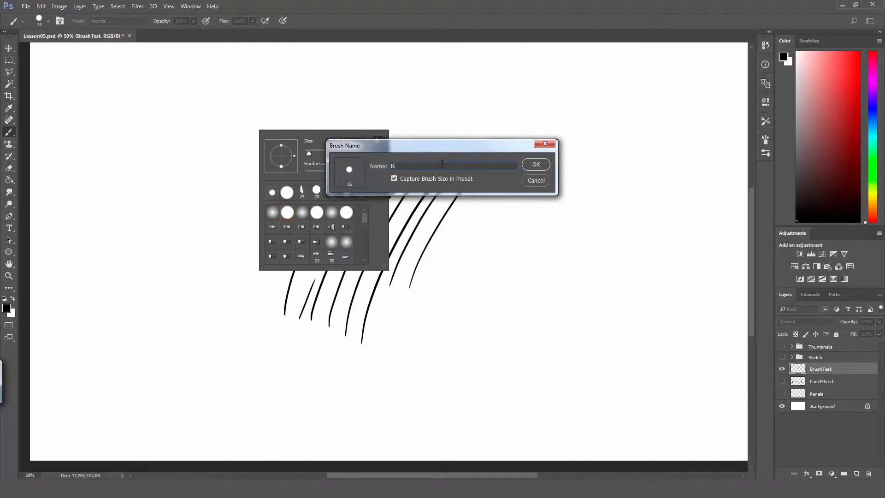
key("BackSpace")
type("TutpadBrush")
left_click(536, 165)
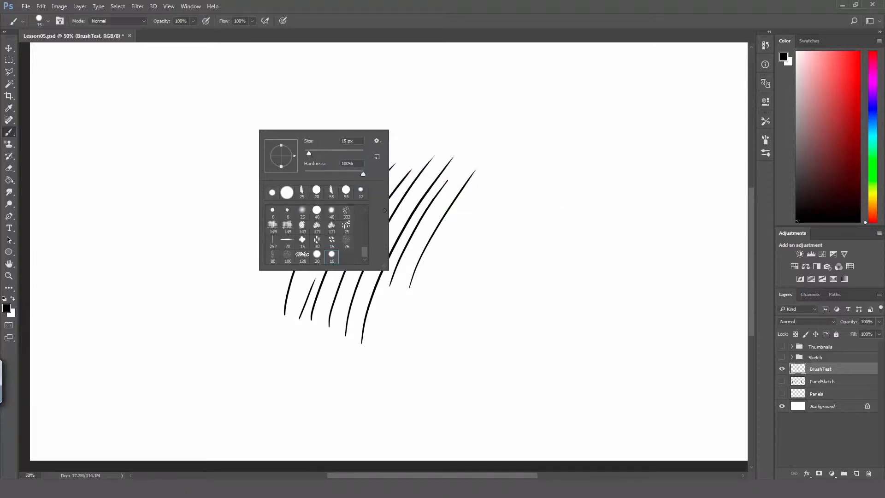
left_click(409, 135)
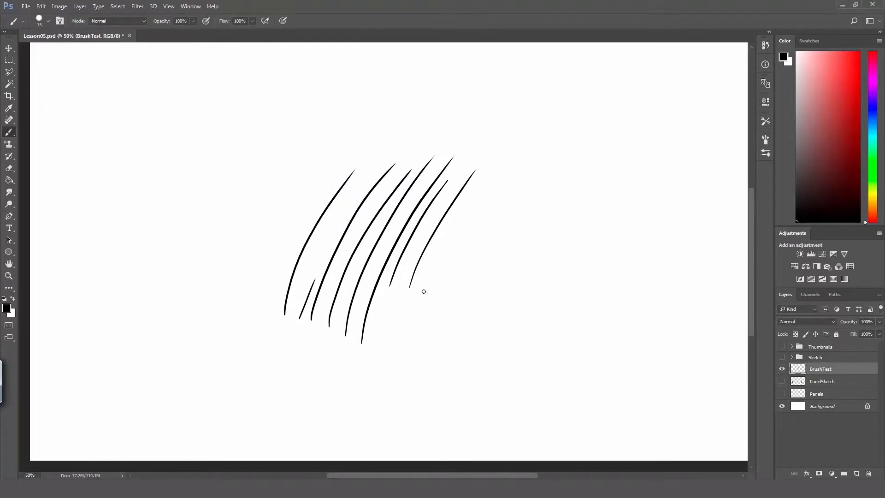
Paint more slanted test strokes on both sides of the row and two wavy curves to its right
mouse_move(413, 308)
left_mouse_down()
mouse_move(468, 215)
mouse_move(457, 252)
left_mouse_up()
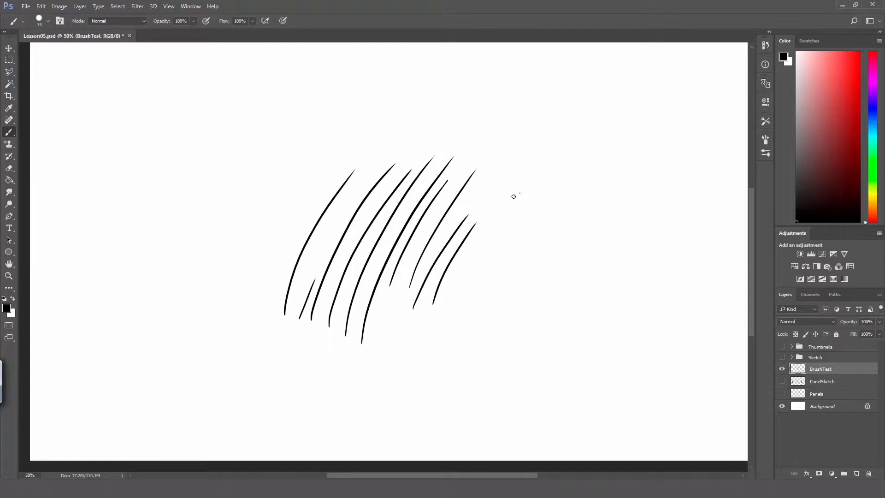
mouse_move(518, 194)
left_mouse_down()
mouse_move(517, 242)
mouse_move(541, 281)
left_mouse_up()
mouse_move(537, 192)
left_mouse_down()
mouse_move(561, 186)
mouse_move(571, 223)
mouse_move(549, 264)
left_mouse_up()
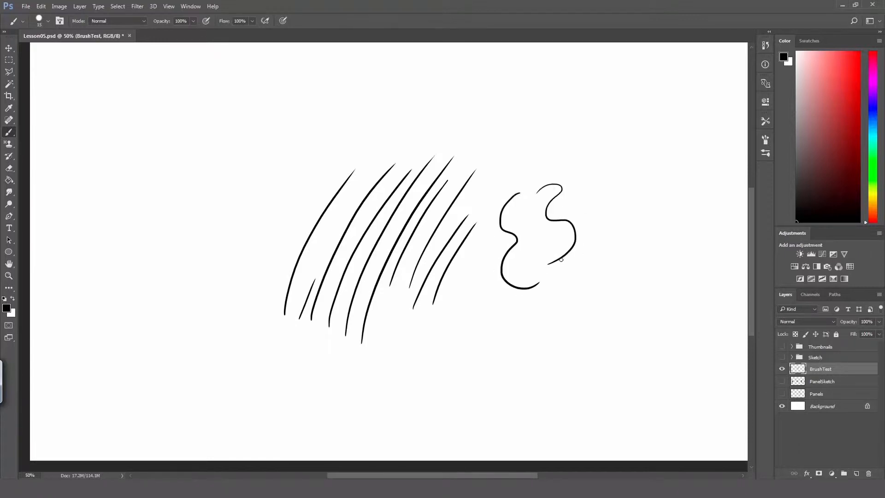
left_click_drag(273, 294, 330, 196)
left_click_drag(255, 301, 310, 196)
Draw small arrows pointing at the lower and upper ends of the rightmost slanted stroke
key("z")
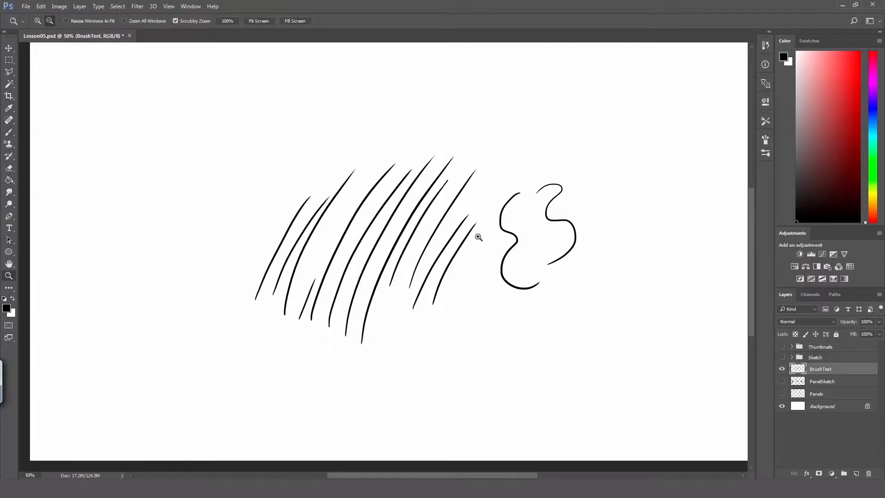
left_click(449, 300)
key("b")
mouse_move(433, 307)
left_mouse_down()
mouse_move(452, 321)
mouse_move(442, 307)
left_mouse_up()
mouse_move(488, 200)
left_mouse_down()
mouse_move(501, 213)
mouse_move(493, 203)
left_mouse_up()
key("z")
left_click(461, 251, "alt")
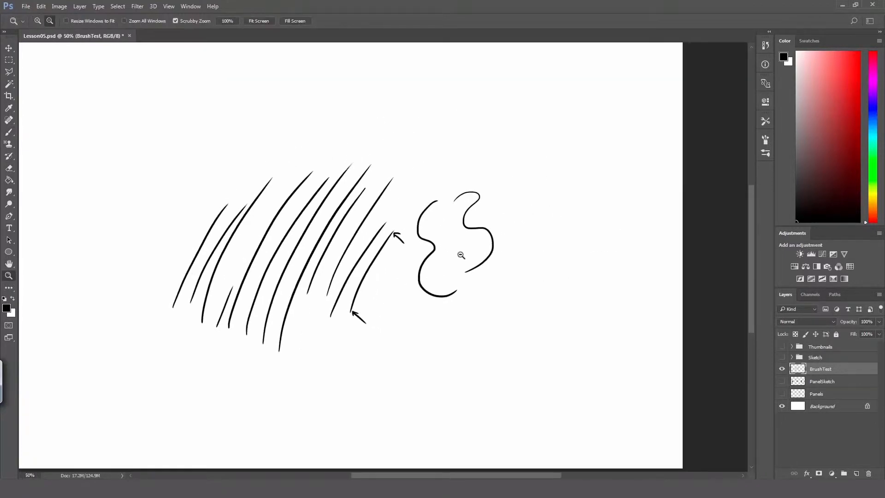
left_click(454, 253, "alt")
key("b")
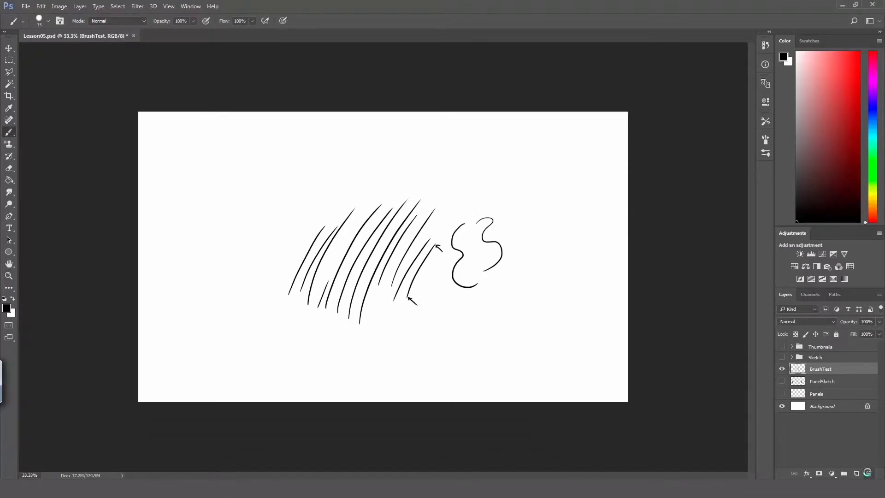
Delete the BrushTest layer
left_click(869, 473)
left_click(425, 181)
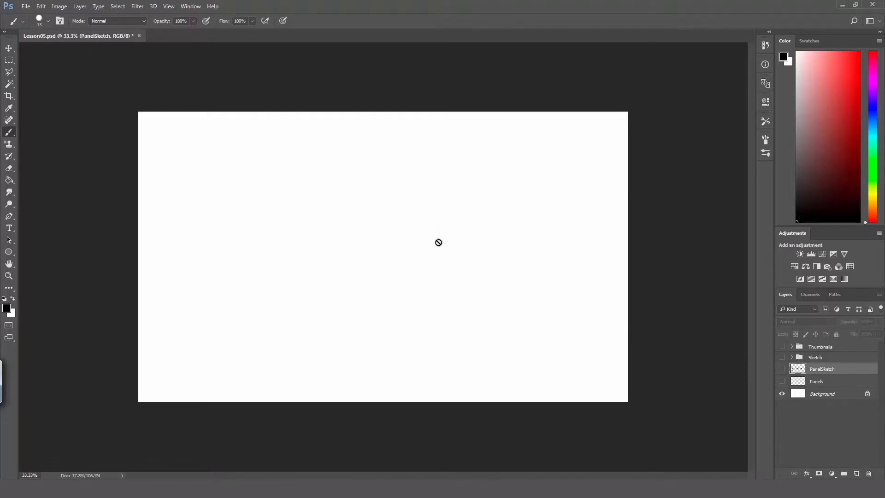
key("v")
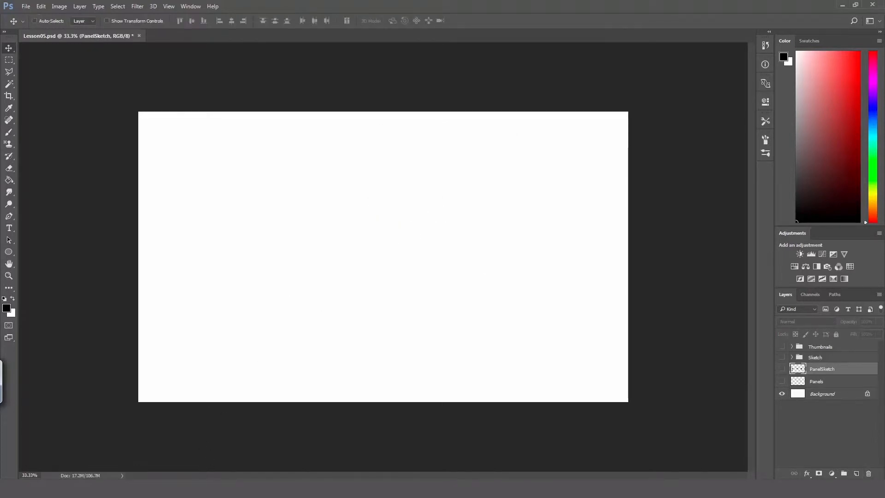
key("z")
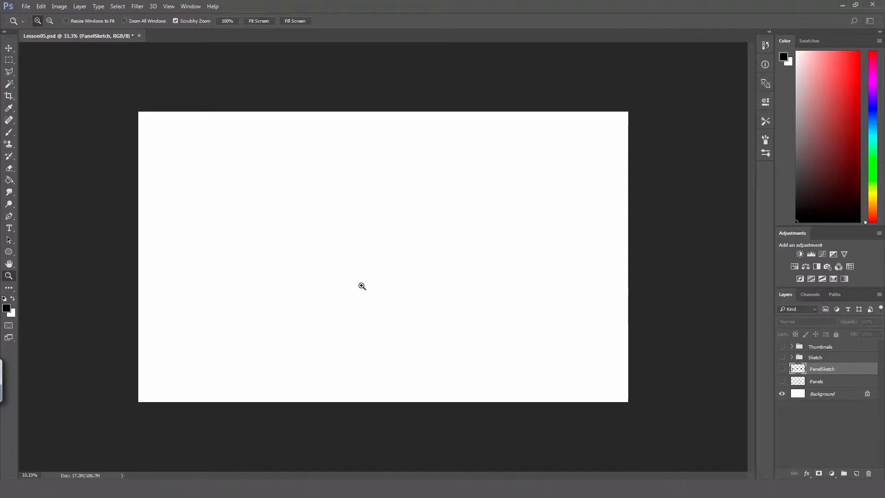
Make the Panels and PanelSketch layers visible
left_click(783, 381)
left_click(782, 370)
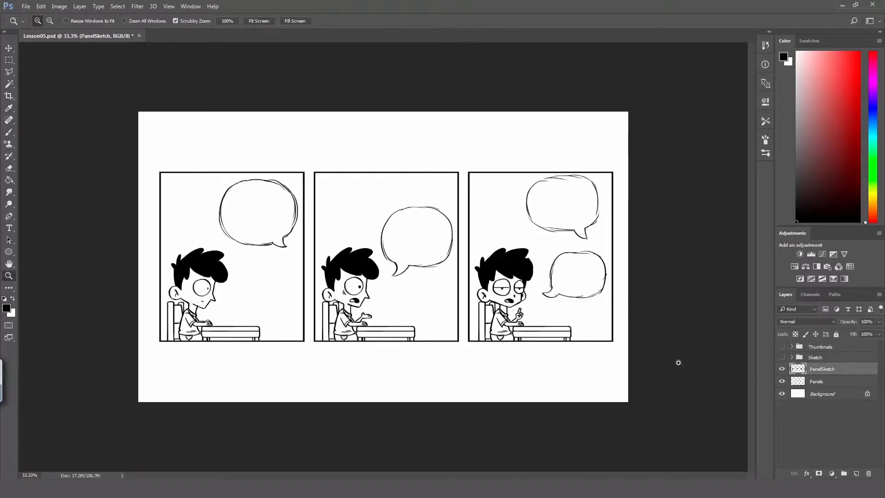
key("v")
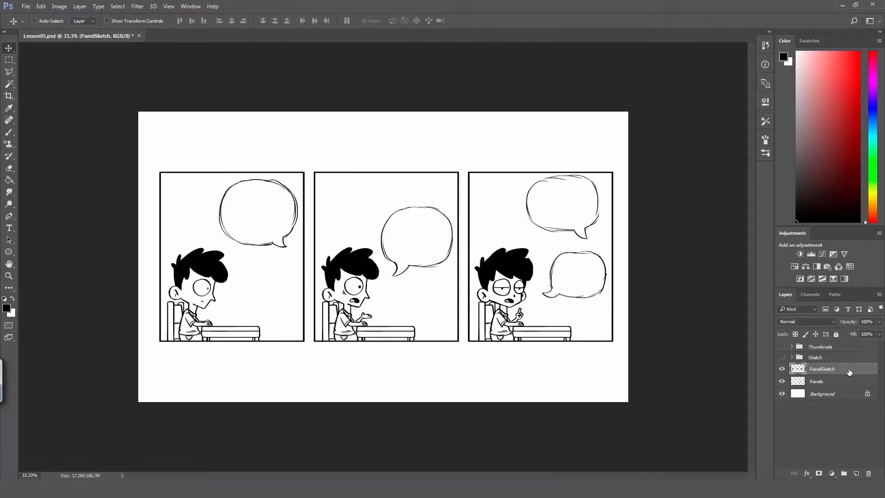
Set the PanelSketch layer's opacity to 10%
left_click(879, 334)
left_click_drag(878, 332, 840, 333)
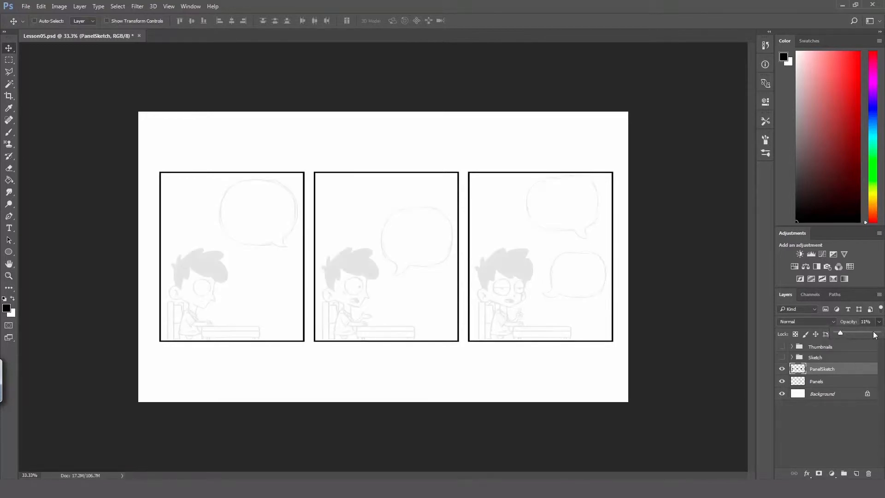
left_click(866, 321)
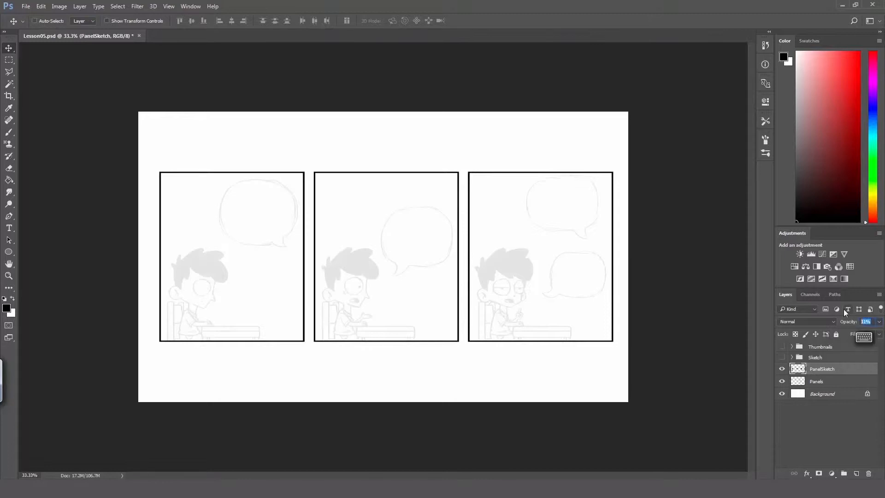
type("10")
key("Return")
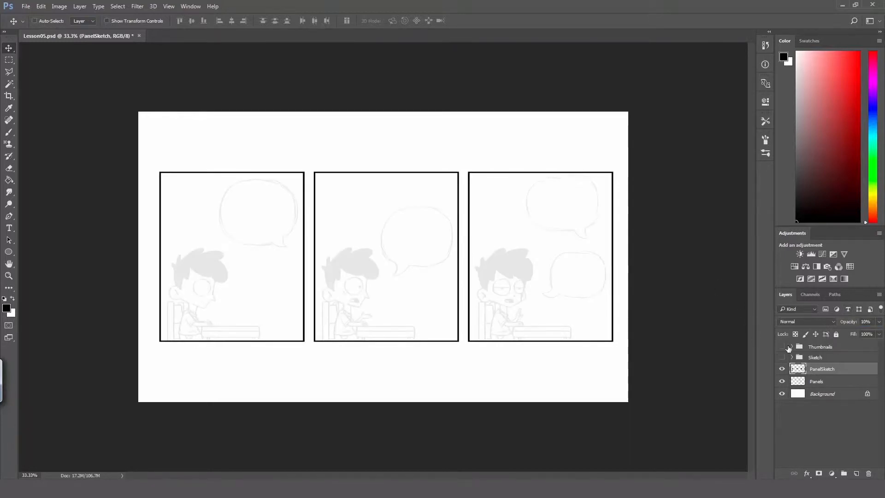
Add a new layer above PanelSketch and name it Ink
left_click(856, 473)
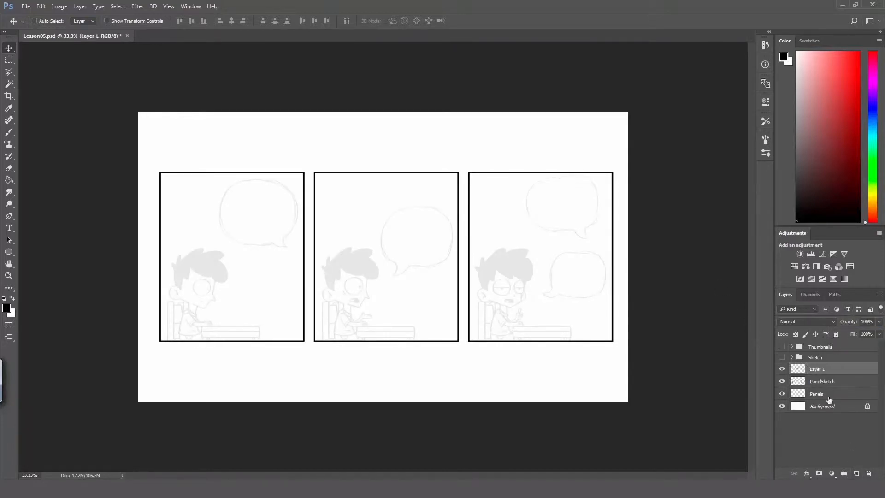
double_click(818, 370)
type("Ink")
key("Return")
Lock the image pixels of the PanelSketch layer and make Ink the active layer
left_click(827, 382)
left_click(806, 334)
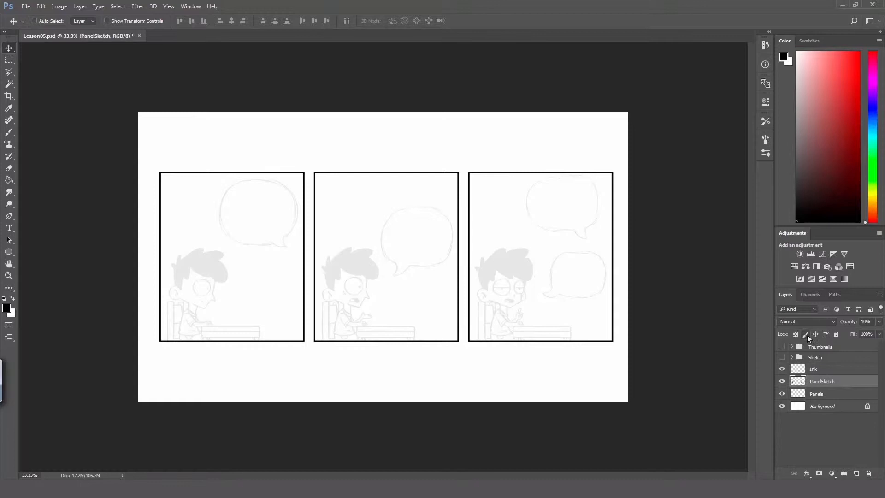
left_click(834, 370)
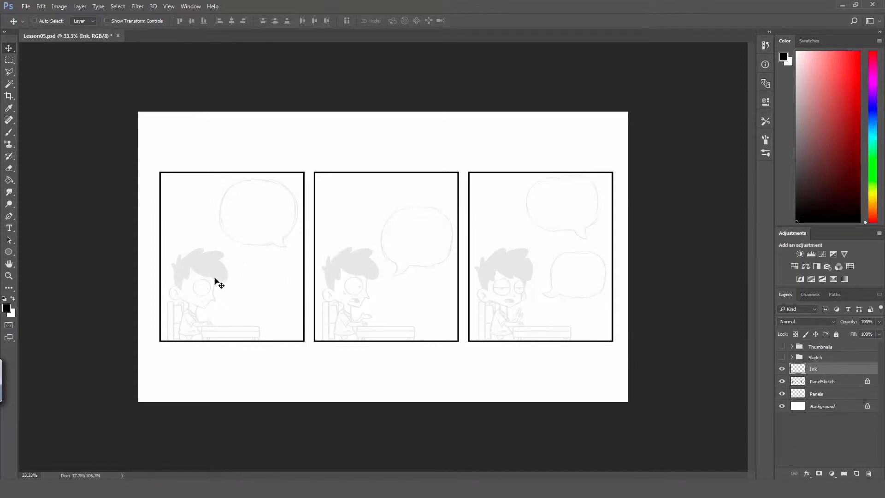
Brush the curved lower edge of the fringe on the boy in the first panel, following the faded sketch
key("z")
left_click_drag(162, 276, 185, 281)
key("h")
left_click_drag(399, 245, 467, 319)
left_click_drag(442, 240, 434, 260)
key("b")
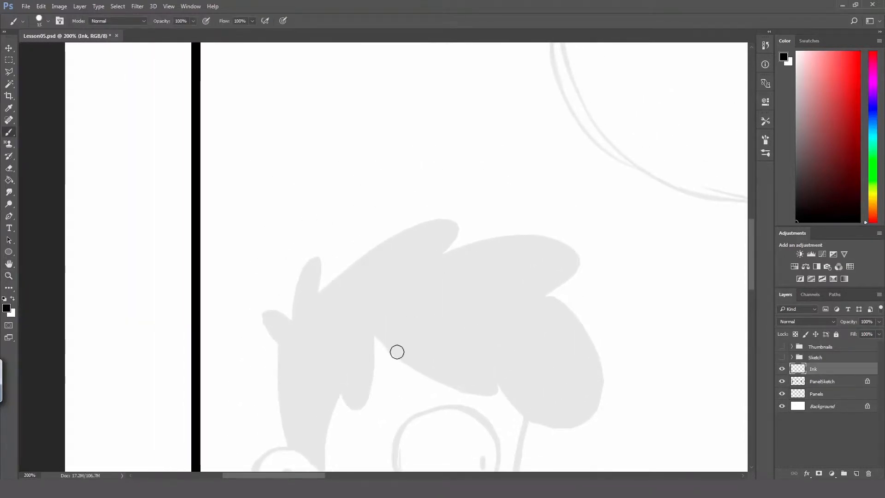
mouse_move(375, 332)
left_mouse_down()
mouse_move(480, 393)
mouse_move(501, 377)
left_mouse_up()
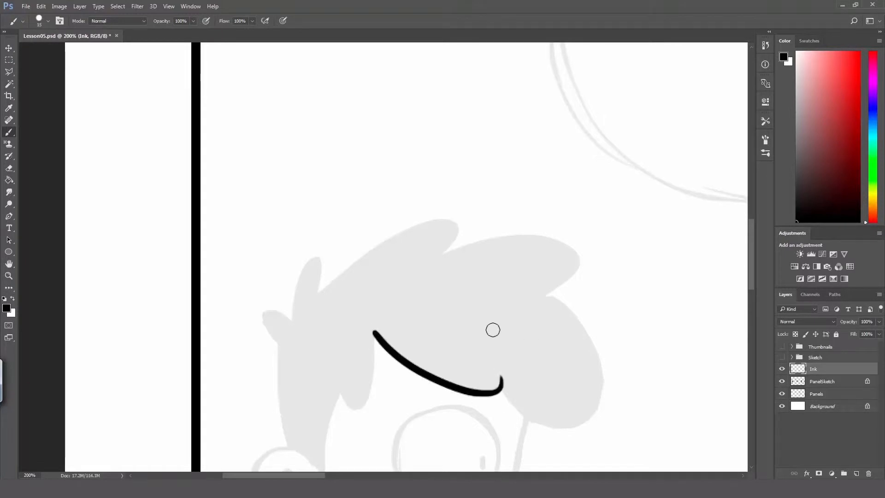
Ink the small lock beside the fringe and the front edge of the sideburn down to the ear
key("space")
mouse_move(484, 330)
left_mouse_down()
mouse_move(494, 318)
mouse_move(492, 282)
mouse_move(490, 292)
left_mouse_up()
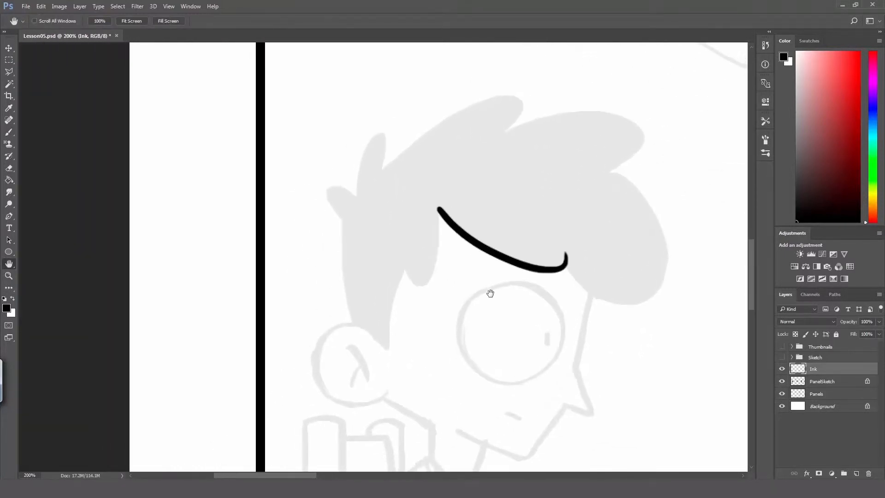
left_click_drag(404, 269, 435, 188)
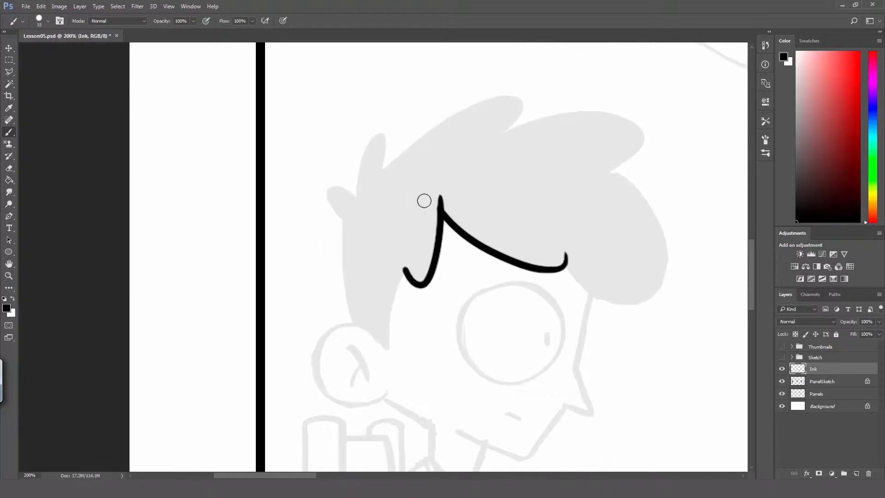
mouse_move(405, 270)
left_mouse_down()
mouse_move(386, 349)
mouse_move(345, 214)
left_mouse_up()
key("ctrl+z")
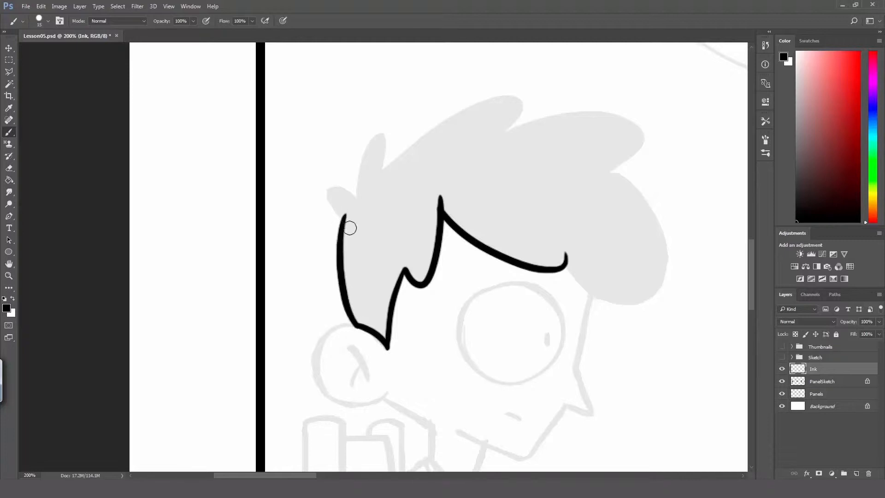
key("ctrl+z")
key("ctrl+z")
key("space")
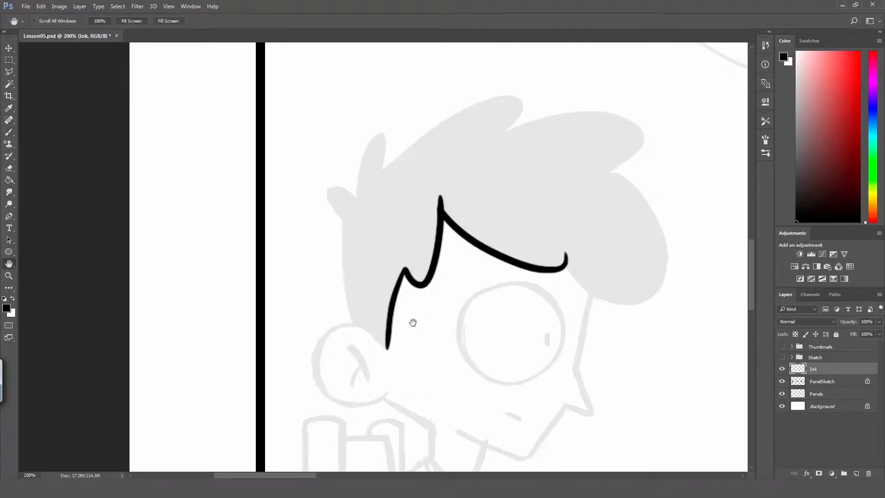
mouse_move(413, 320)
left_mouse_down()
mouse_move(424, 286)
mouse_move(340, 297)
mouse_move(404, 330)
left_mouse_up()
key("ctrl+z")
left_click_drag(407, 290, 388, 336)
key("ctrl+z")
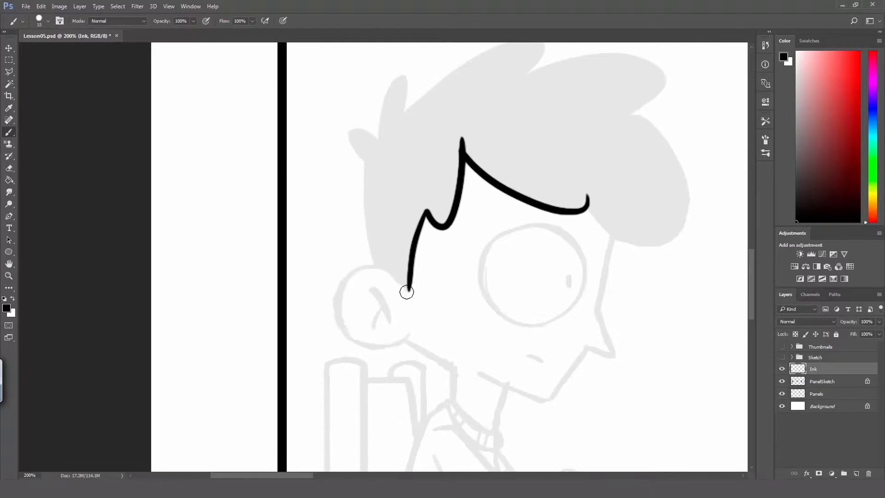
Ink the round outline of the ear and the two short crossing lines inside it
mouse_move(407, 291)
left_mouse_down()
mouse_move(383, 267)
mouse_move(417, 314)
mouse_move(413, 339)
mouse_move(410, 331)
left_mouse_up()
key("ctrl+z")
key("ctrl+z")
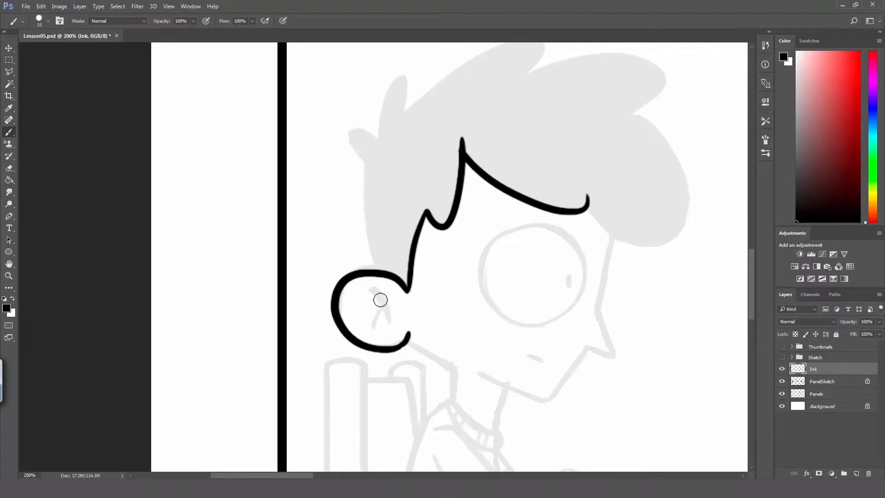
key("ctrl+z")
left_click_drag(372, 290, 394, 321)
left_click_drag(375, 322, 388, 305)
key("ctrl+z")
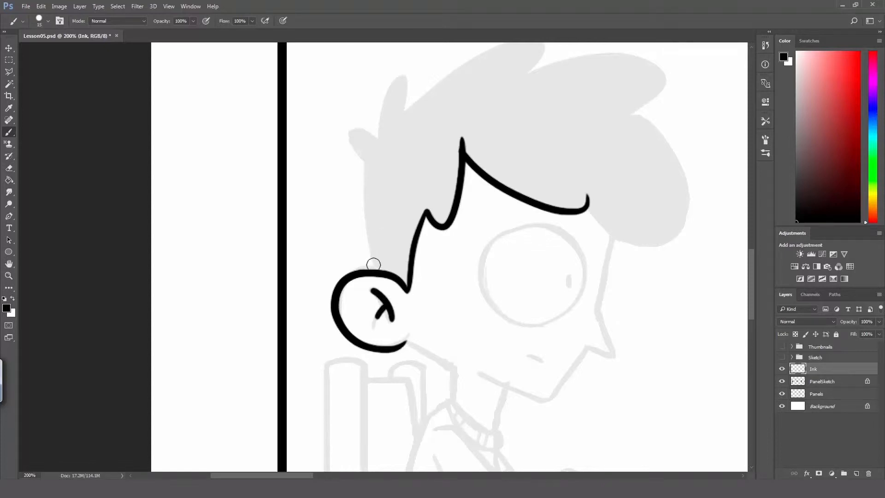
Ink the back of the hair from the ear upward, through the small tufts and over the pointed tufts on the crown
mouse_move(374, 269)
left_mouse_down()
mouse_move(370, 147)
mouse_move(366, 161)
mouse_move(351, 129)
mouse_move(378, 143)
mouse_move(405, 128)
mouse_move(378, 142)
mouse_move(411, 76)
mouse_move(406, 108)
left_mouse_up()
key("ctrl+z")
key("r")
mouse_move(490, 154)
left_mouse_down()
mouse_move(396, 95)
mouse_move(361, 127)
left_mouse_up()
key("h")
left_click_drag(346, 177, 381, 249)
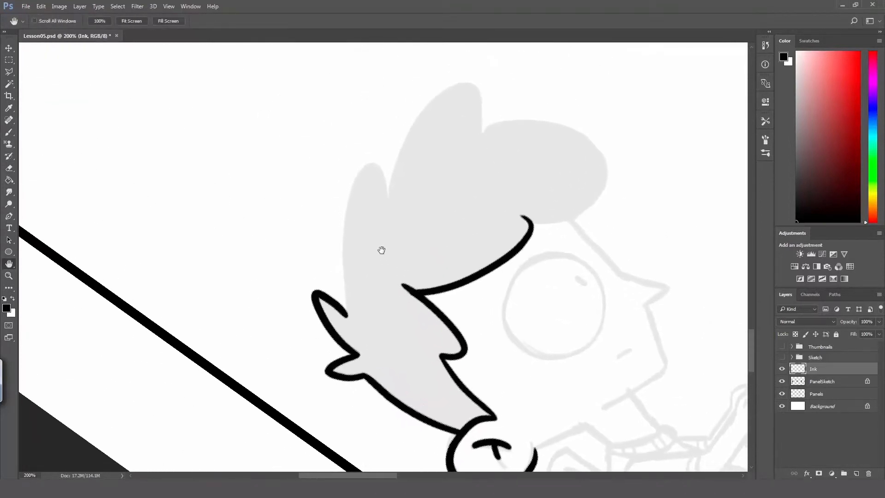
key("b")
left_click_drag(346, 316, 388, 214)
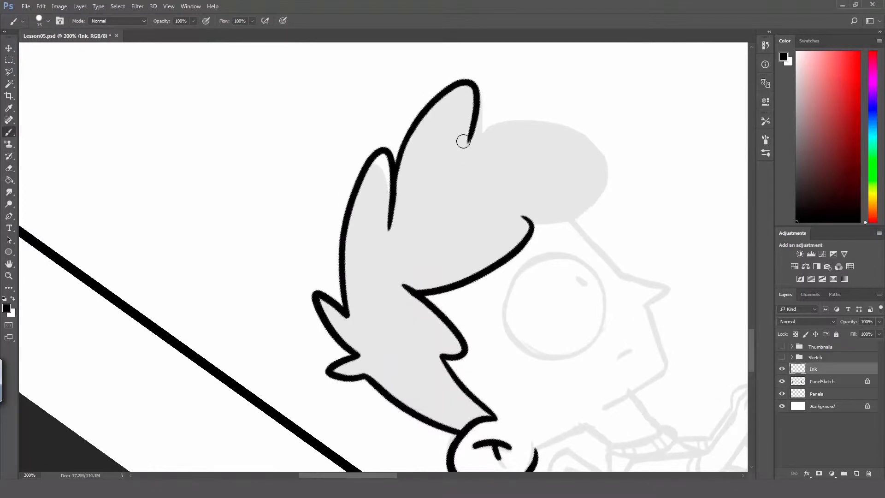
mouse_move(392, 203)
left_mouse_down()
mouse_move(441, 105)
mouse_move(466, 145)
left_mouse_up()
key("ctrl+z")
left_click_drag(391, 203, 482, 144)
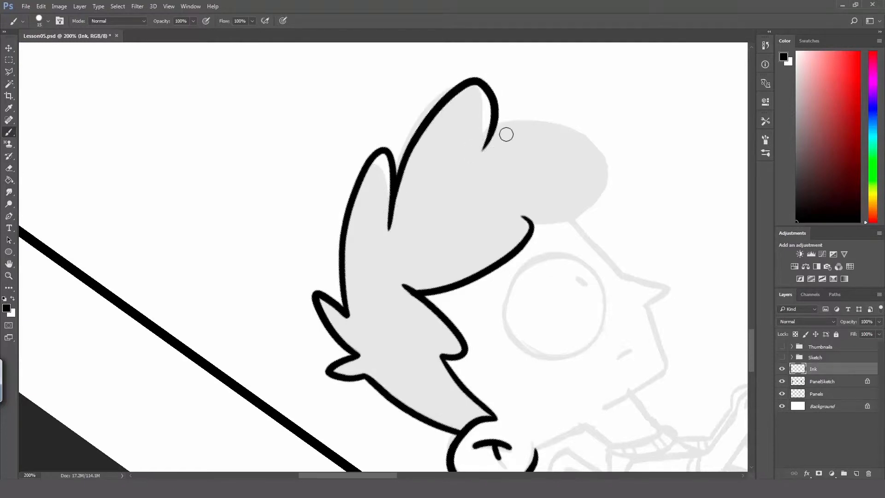
Ink the rounded front lock of hair, closing the hair outline at the fringe
key("r")
mouse_move(573, 166)
left_mouse_down()
mouse_move(405, 103)
mouse_move(413, 223)
mouse_move(411, 168)
mouse_move(415, 188)
left_mouse_up()
key("h")
key("b")
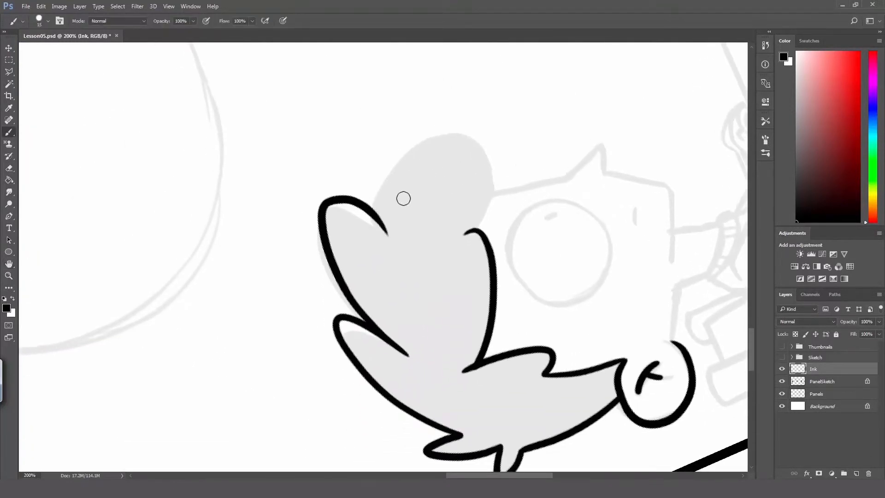
left_click_drag(373, 211, 466, 231)
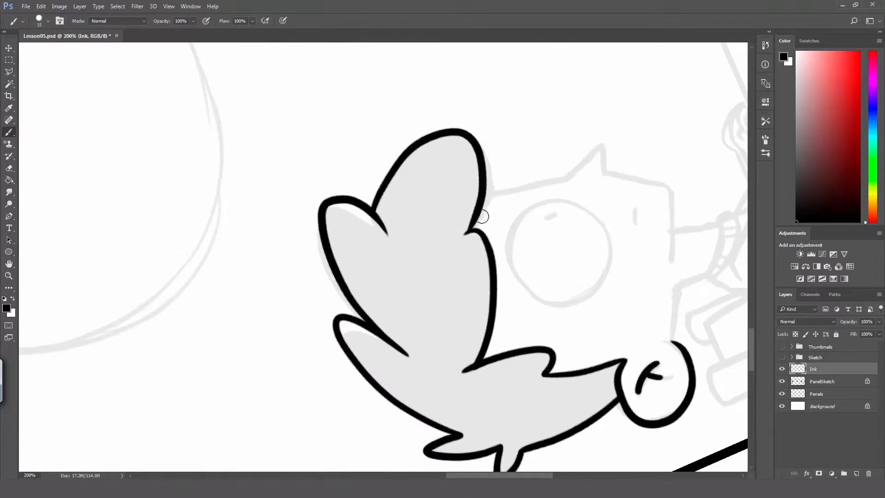
Thicken the lower edge of the front hair lock with a second stroke along the sketch's boundary
left_click_drag(466, 137, 466, 222)
key("ctrl+z")
mouse_move(465, 134)
left_mouse_down()
mouse_move(489, 194)
mouse_move(466, 219)
left_mouse_up()
key("ctrl+z")
left_click_drag(468, 134, 462, 239)
key("ctrl+z")
left_click_drag(474, 135, 464, 241)
key("ctrl+z")
left_click_drag(472, 134, 465, 244)
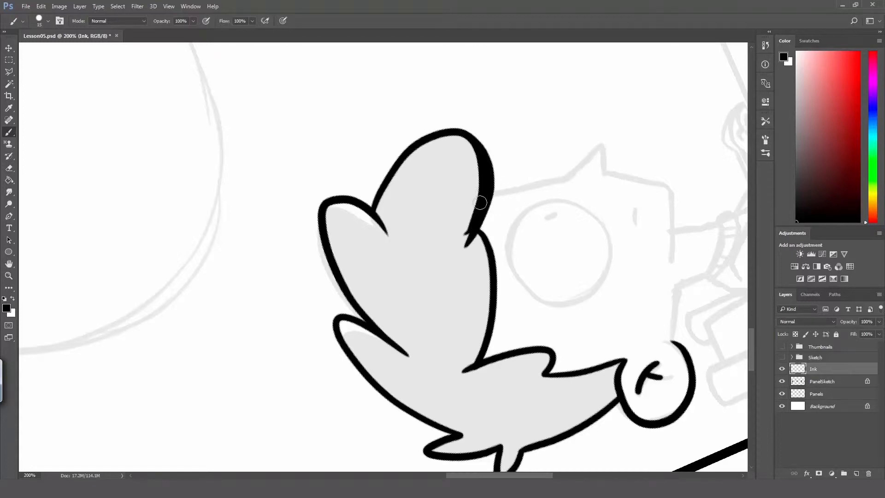
Select the area enclosed by the hair outline and expand the selection into the ink lines
key("r")
mouse_move(497, 188)
left_mouse_down()
mouse_move(415, 341)
mouse_move(440, 329)
mouse_move(453, 251)
left_mouse_up()
key("h")
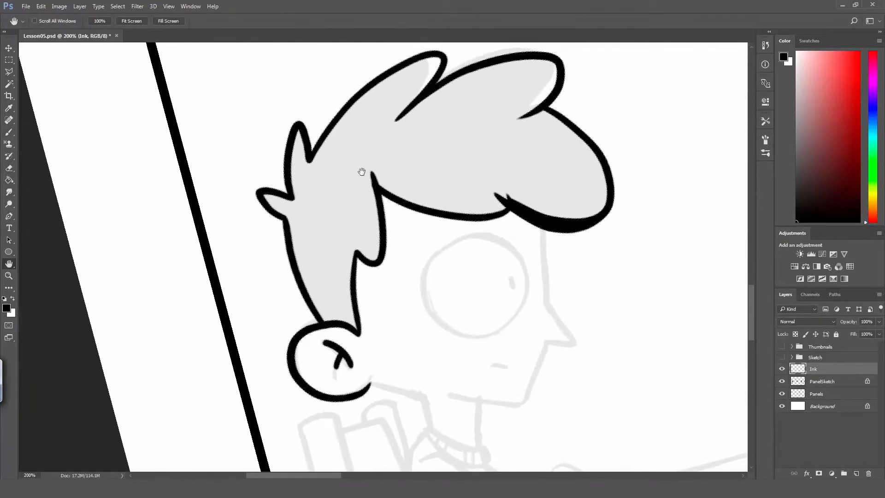
key("w")
left_click(355, 138)
left_click(117, 6)
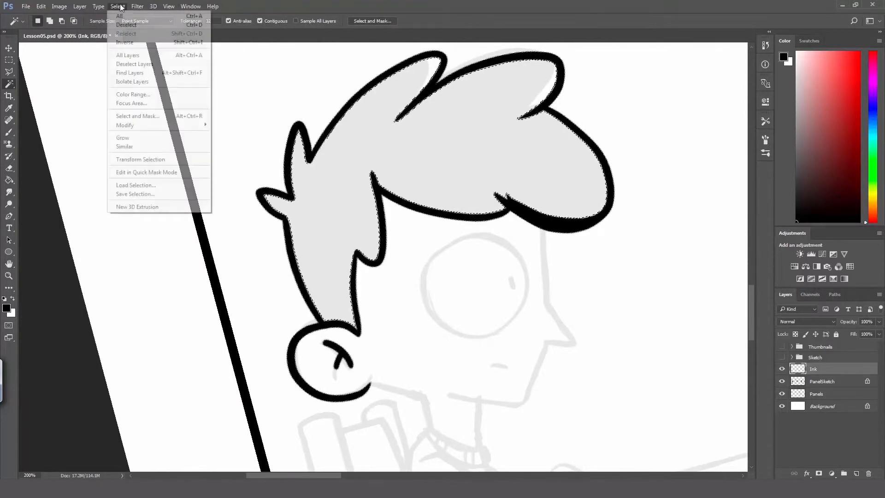
mouse_move(199, 125)
left_click(240, 143)
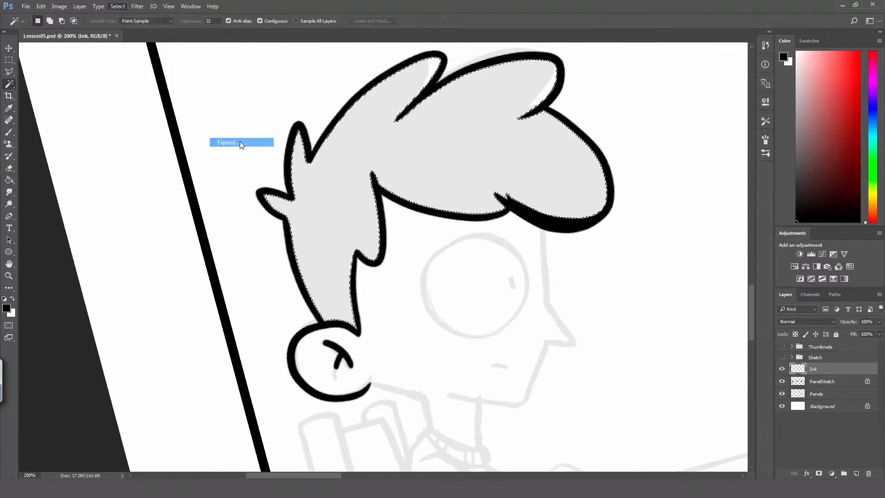
key("Return")
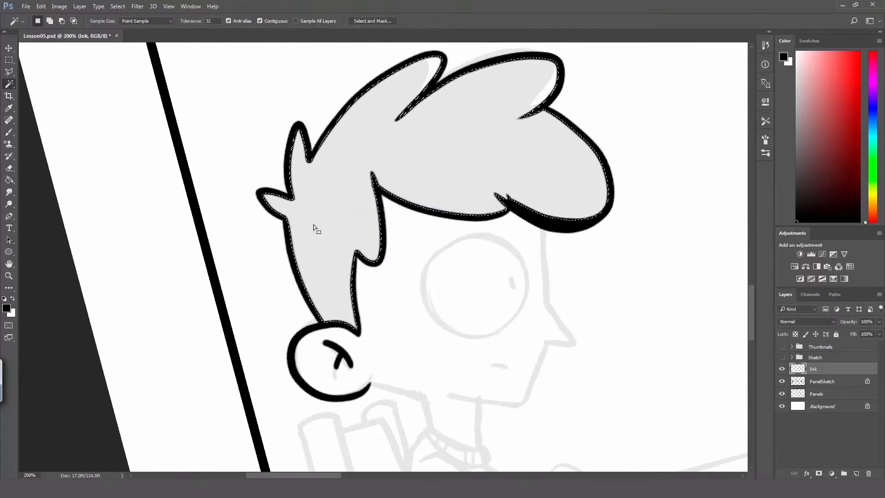
Fill the selected hair area with black and clear the selection
key("g")
left_click(318, 229)
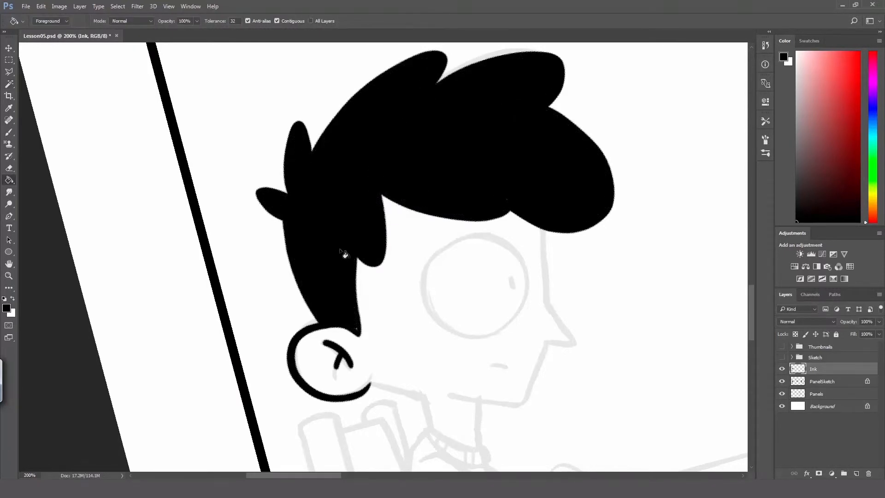
key("b")
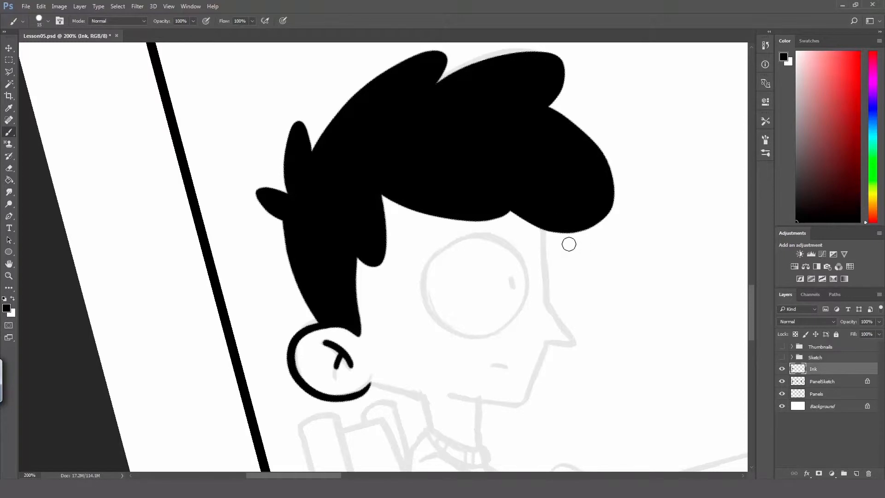
Ink the forehead line from the front hair lock and continue it around the pointed nose
key("r")
mouse_move(452, 231)
left_mouse_down()
mouse_move(453, 217)
mouse_move(383, 176)
mouse_move(328, 197)
mouse_move(303, 244)
left_mouse_up()
key("h")
mouse_move(387, 190)
left_mouse_down()
mouse_move(456, 222)
mouse_move(466, 203)
left_mouse_up()
key("b")
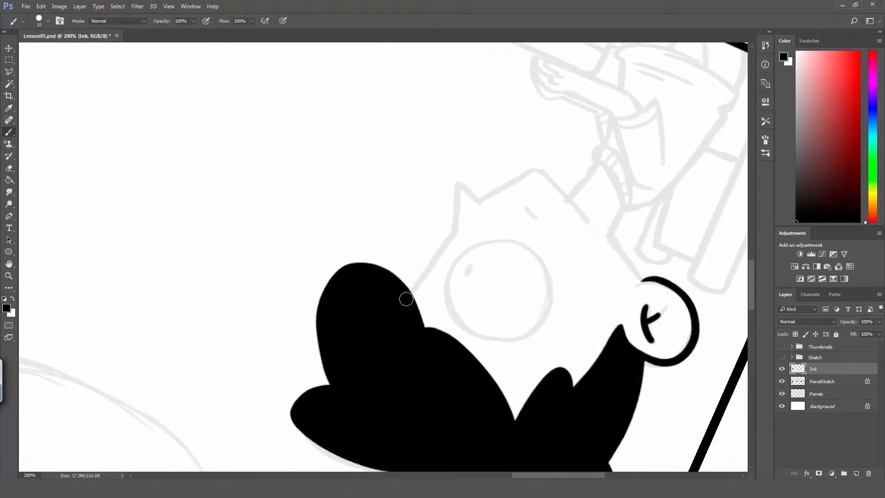
left_click_drag(406, 299, 457, 228)
key("ctrl+z")
left_click_drag(408, 293, 456, 227)
key("ctrl+z")
left_click_drag(409, 298, 457, 226)
key("ctrl+z")
left_click_drag(409, 297, 455, 232)
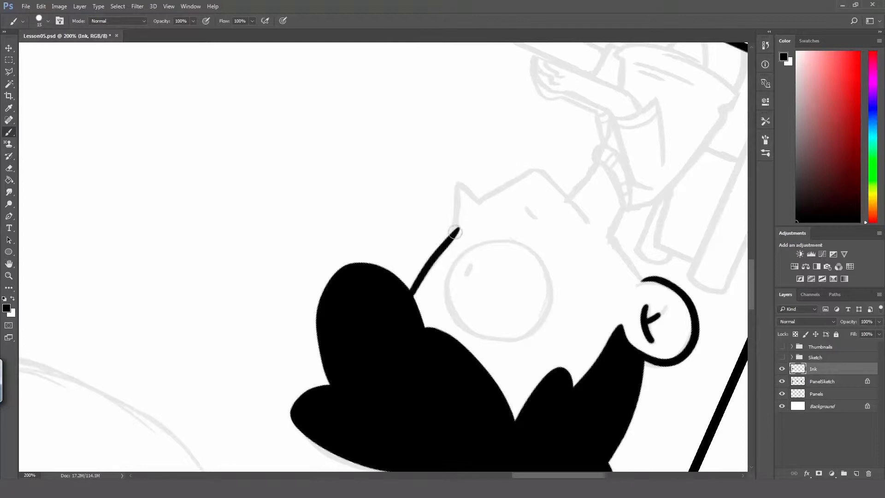
key("ctrl+z")
mouse_move(409, 301)
left_mouse_down()
mouse_move(455, 232)
mouse_move(460, 182)
mouse_move(479, 203)
left_mouse_up()
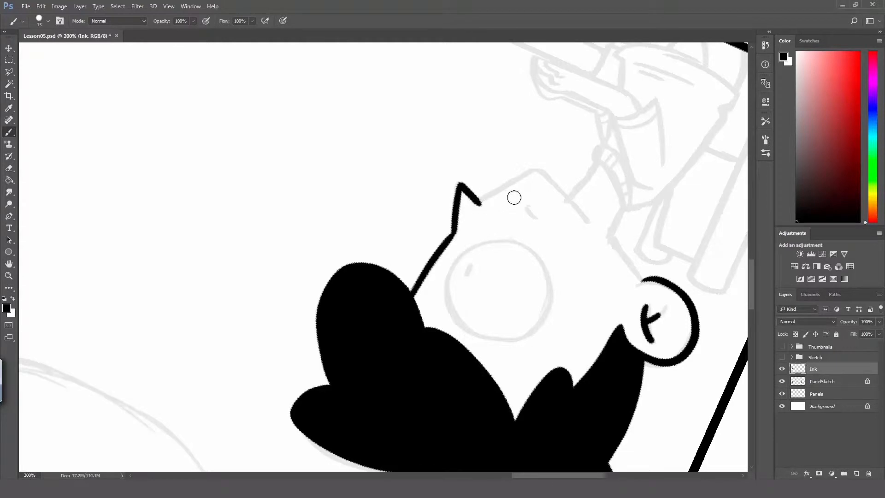
Ink the straight face line from beneath the nose to the chin
key("r")
left_click_drag(533, 158, 475, 106)
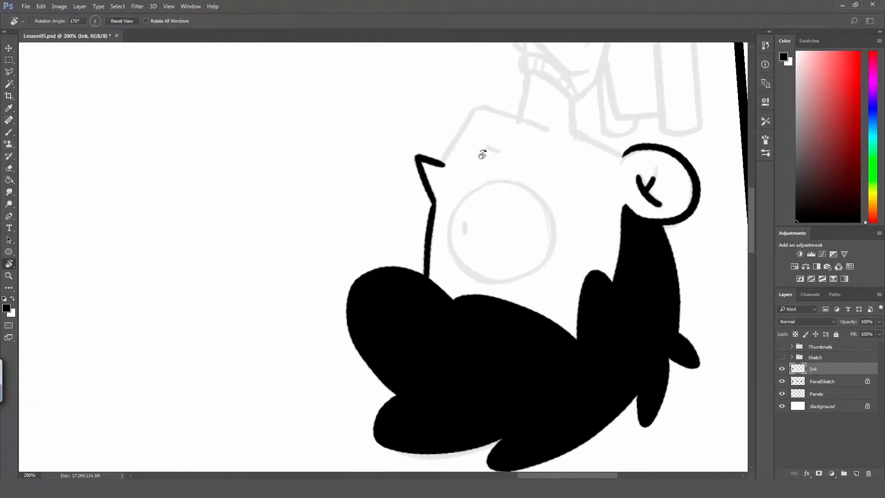
key("h")
left_click_drag(480, 150, 468, 206)
key("b")
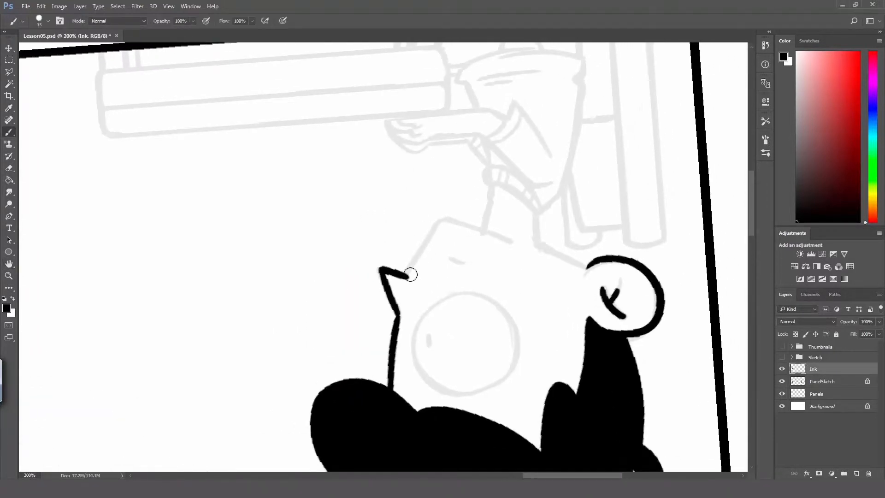
left_click_drag(409, 277, 438, 226)
key("ctrl+z")
left_click_drag(409, 277, 450, 212)
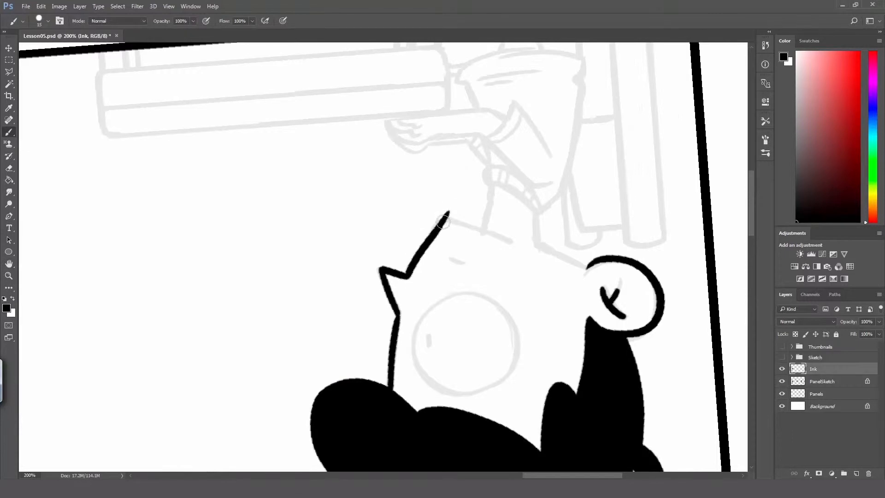
key("ctrl+z")
left_click_drag(409, 277, 441, 225)
key("ctrl+z")
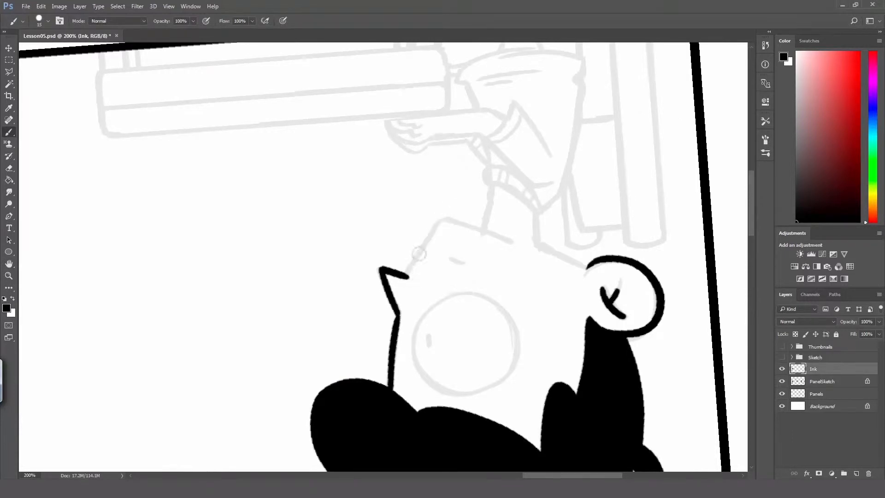
mouse_move(409, 276)
left_mouse_down()
mouse_move(444, 220)
mouse_move(520, 247)
mouse_move(381, 358)
left_mouse_up()
Ink the underside of the chin and the short line running from the earlobe toward the back of the neck
key("r")
mouse_move(461, 302)
left_mouse_down()
mouse_move(494, 243)
mouse_move(496, 265)
mouse_move(504, 253)
mouse_move(457, 315)
left_mouse_up()
key("b")
key("ctrl+z")
mouse_move(505, 263)
left_mouse_down()
mouse_move(408, 382)
mouse_move(447, 344)
left_mouse_up()
key("ctrl+z")
key("ctrl+z")
left_click_drag(410, 381, 453, 338)
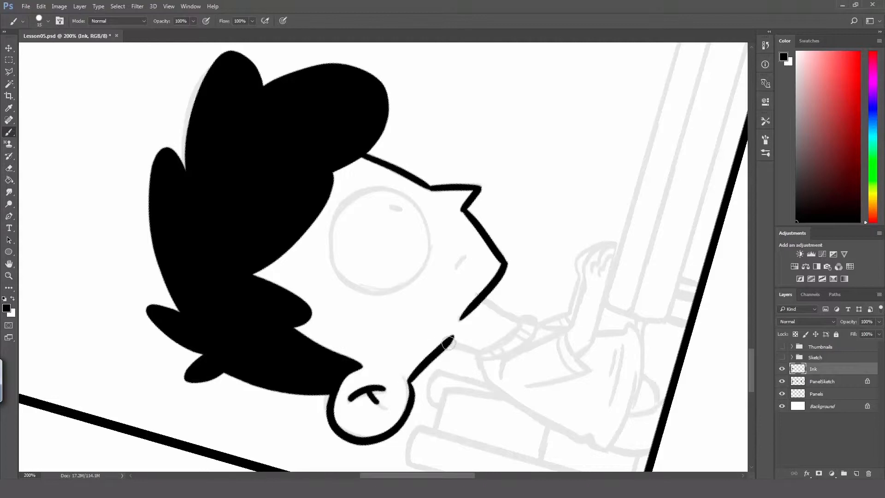
Ink the back and front lines of the neck and fill the small shadow under the jaw with black
key("r")
left_click_drag(493, 279, 401, 362)
key("h")
mouse_move(327, 341)
left_mouse_down()
mouse_move(449, 312)
mouse_move(461, 295)
mouse_move(467, 316)
left_mouse_up()
key("e")
mouse_move(464, 282)
left_mouse_down()
mouse_move(469, 323)
mouse_move(457, 329)
left_mouse_up()
key("b")
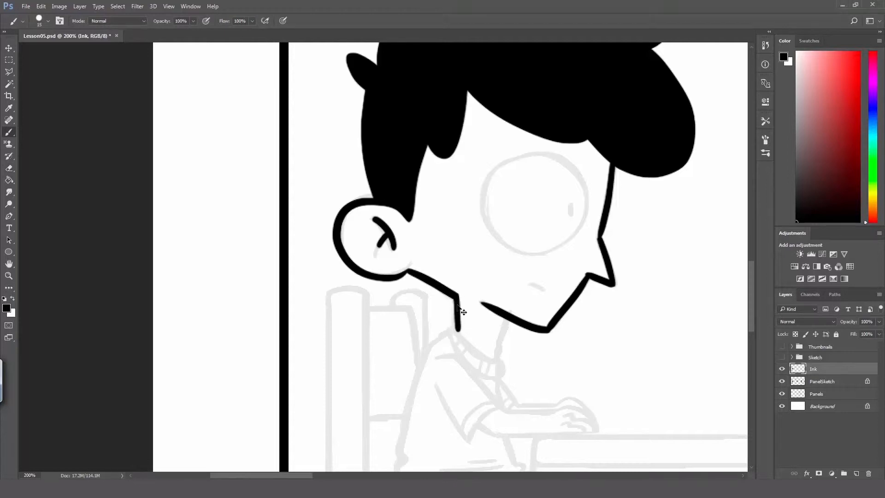
key("ctrl+z")
left_click_drag(456, 293, 458, 329)
left_click_drag(496, 355, 504, 310)
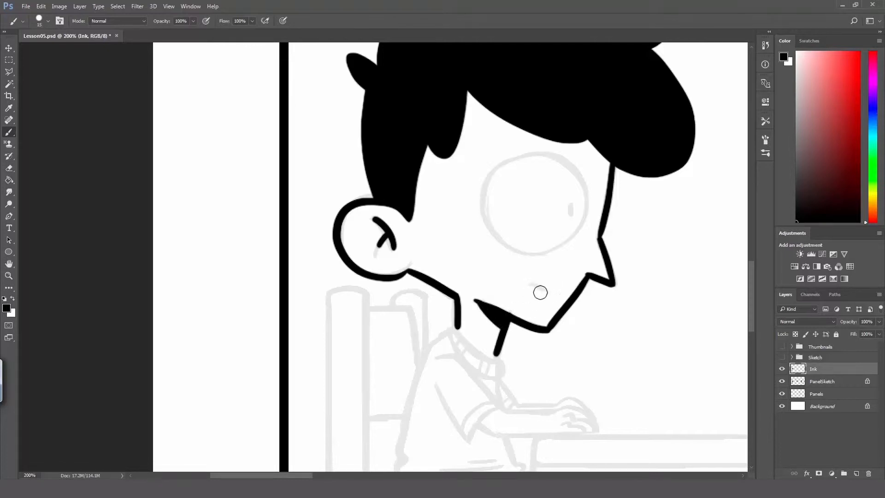
Ink the short mouth line and the large round eye outline over the sketch
left_click_drag(530, 283, 547, 295)
key("space")
mouse_move(496, 236)
left_mouse_down()
mouse_move(486, 257)
mouse_move(492, 247)
left_mouse_up()
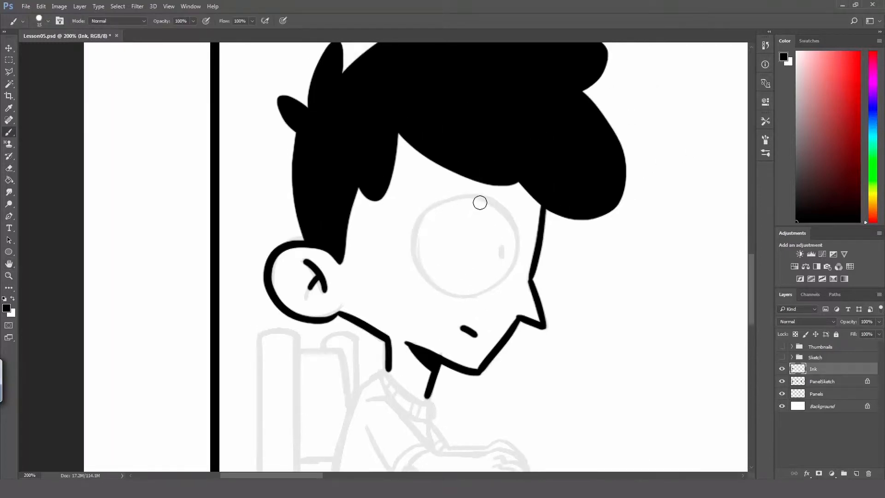
mouse_move(480, 203)
left_mouse_down()
mouse_move(500, 223)
mouse_move(474, 215)
mouse_move(487, 285)
left_mouse_up()
key("ctrl+z")
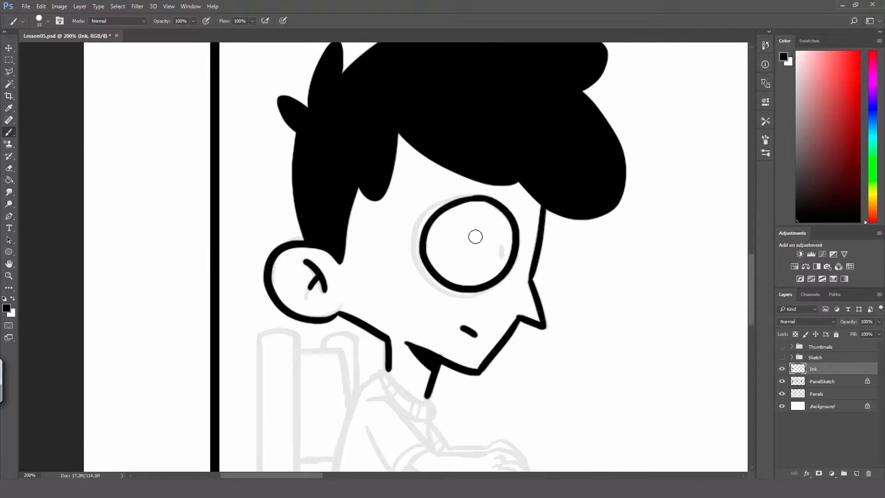
Select the inked eye circle with a polygonal lasso, shift it slightly downward, and clear the selection
key("l")
left_click(515, 199)
left_click(526, 215)
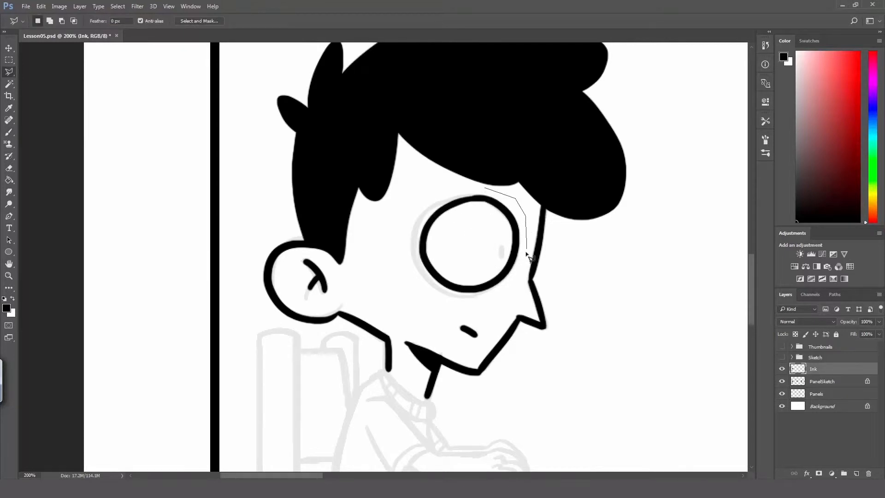
left_click(520, 280)
left_click(472, 310)
left_click(423, 295)
left_click(405, 252)
left_click(405, 236)
left_click(413, 205)
left_click(484, 189)
key("v")
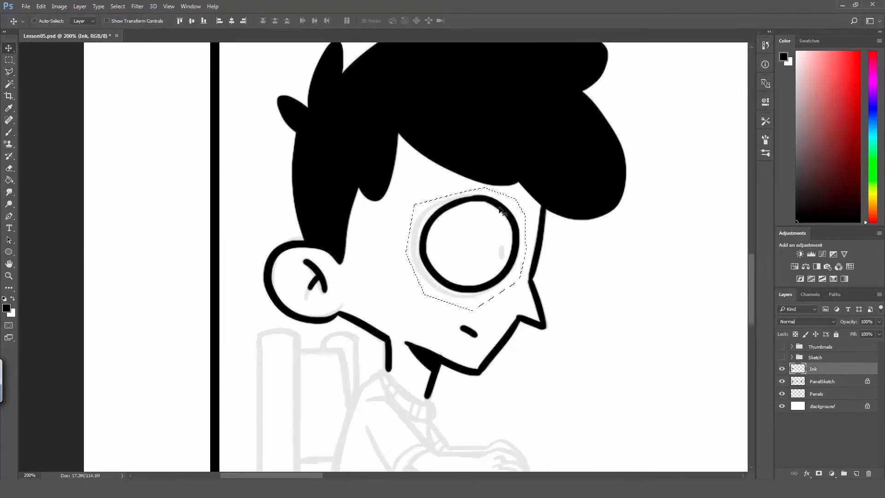
left_click_drag(496, 211, 500, 215)
key("ctrl+d")
Ink the small vertical pupil near the front edge of the eye
key("b")
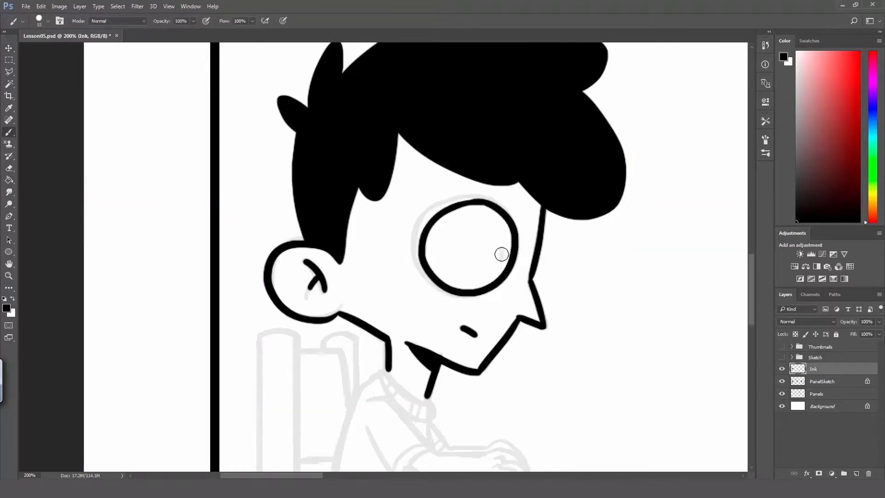
left_click_drag(501, 251, 502, 259)
key("ctrl+z")
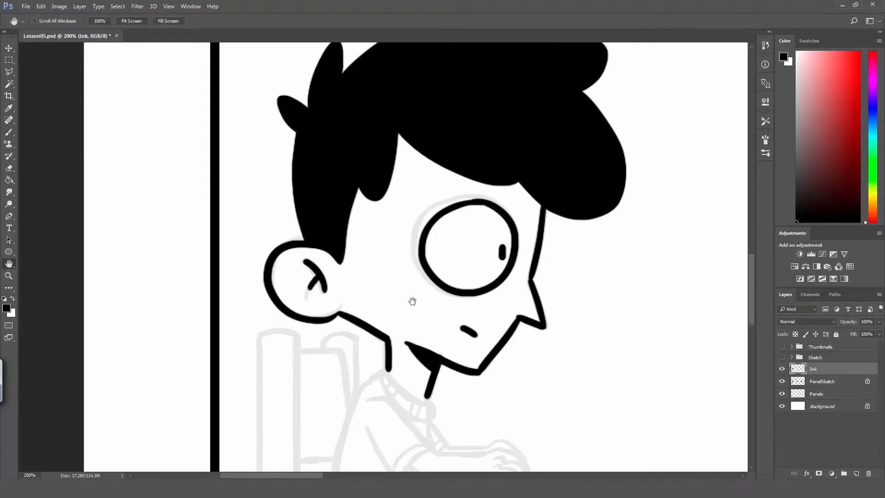
Ink the curved neckline and the back of the shirt from the neck down to the hem
mouse_move(412, 301)
left_mouse_down()
mouse_move(421, 241)
mouse_move(475, 257)
mouse_move(469, 267)
mouse_move(470, 257)
mouse_move(461, 256)
left_mouse_up()
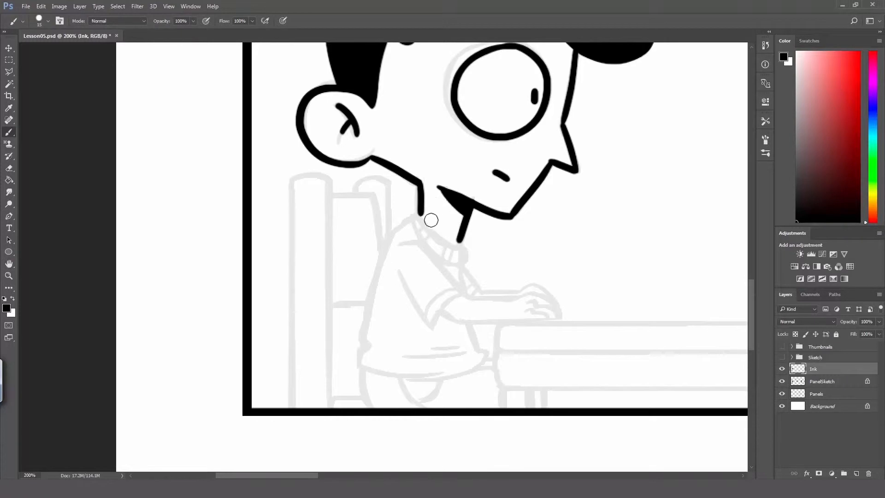
left_click_drag(421, 214, 459, 240)
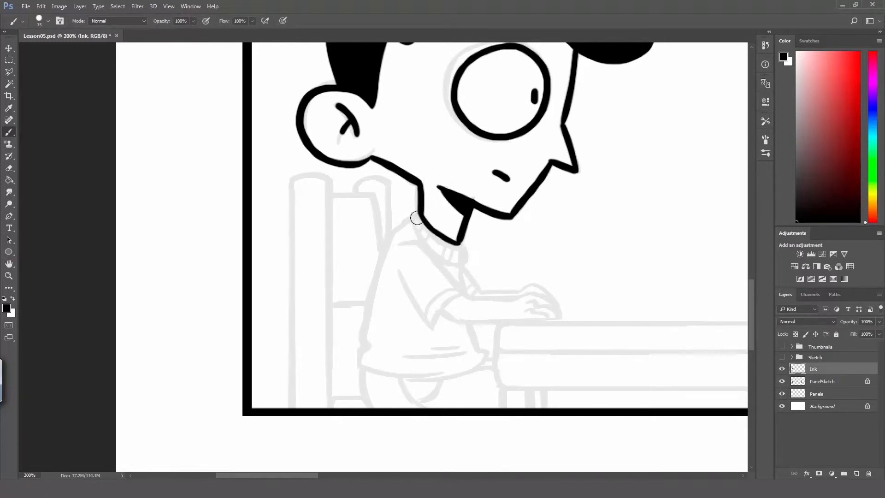
mouse_move(395, 232)
left_mouse_down()
mouse_move(420, 213)
mouse_move(377, 276)
mouse_move(363, 366)
left_mouse_up()
key("ctrl+z")
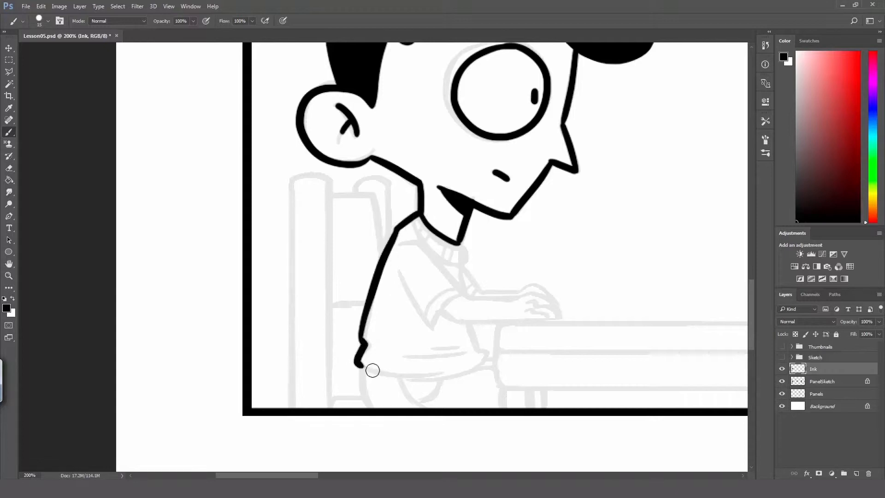
Ink the shirt's lower front edge and the curved hem joining it to the back
left_click_drag(470, 326, 483, 363)
key("r")
mouse_move(555, 271)
left_mouse_down()
mouse_move(502, 145)
mouse_move(536, 240)
left_mouse_up()
key("b")
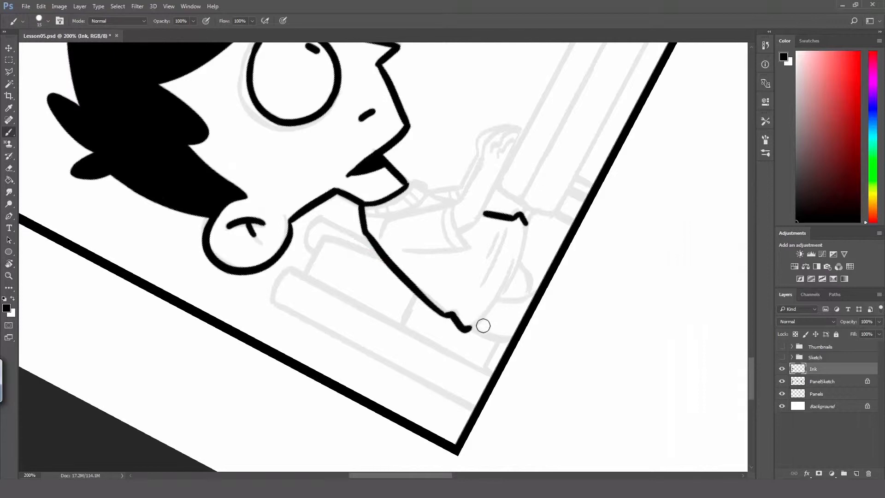
left_click_drag(465, 328, 530, 234)
key("ctrl+z")
left_click_drag(467, 328, 527, 230)
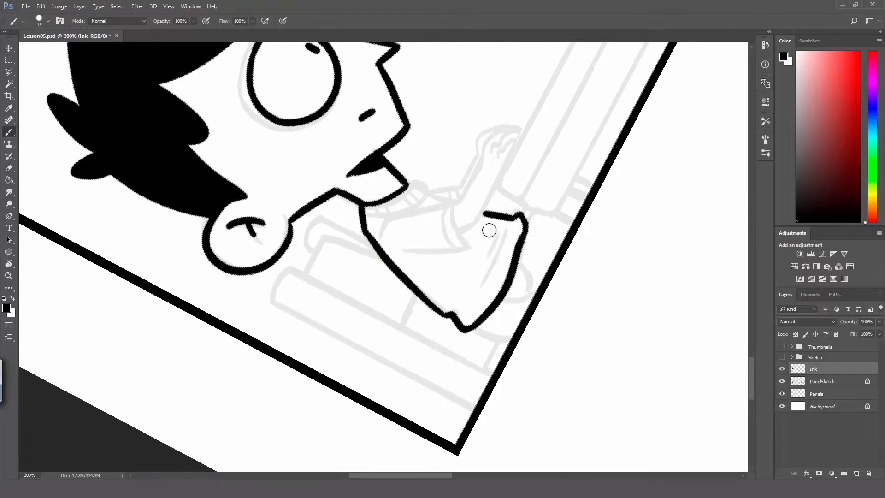
Ink the collar's front edge, the short chest line, and the upper line of the near sleeve
key("r")
mouse_move(431, 158)
left_mouse_down()
mouse_move(438, 238)
mouse_move(456, 234)
mouse_move(471, 273)
left_mouse_up()
key("b")
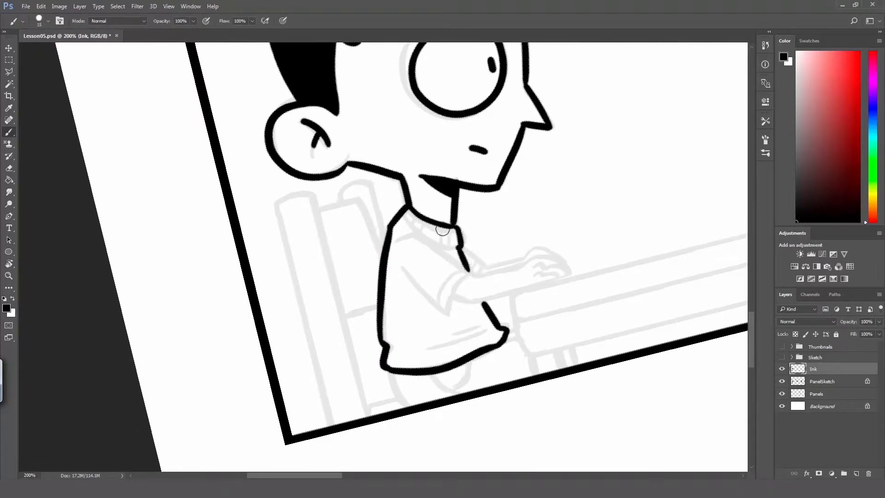
left_click_drag(402, 244, 424, 237)
mouse_move(399, 240)
left_mouse_down()
mouse_move(422, 240)
mouse_move(466, 272)
left_mouse_up()
key("ctrl+z")
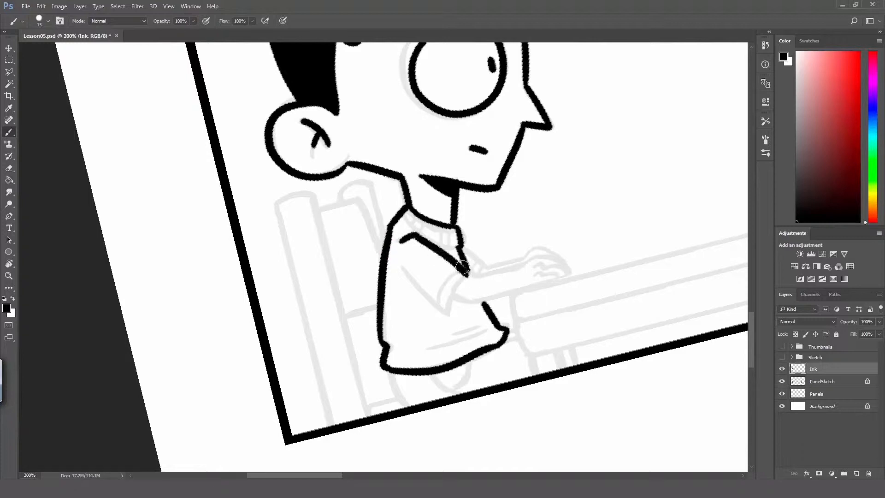
key("ctrl+z")
left_click_drag(415, 235, 466, 272)
key("ctrl+z")
key("ctrl+z")
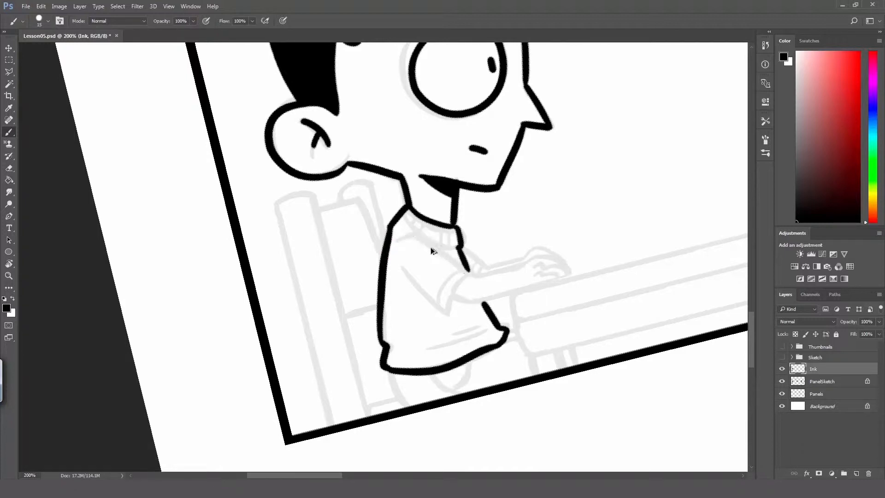
left_click_drag(411, 240, 471, 276)
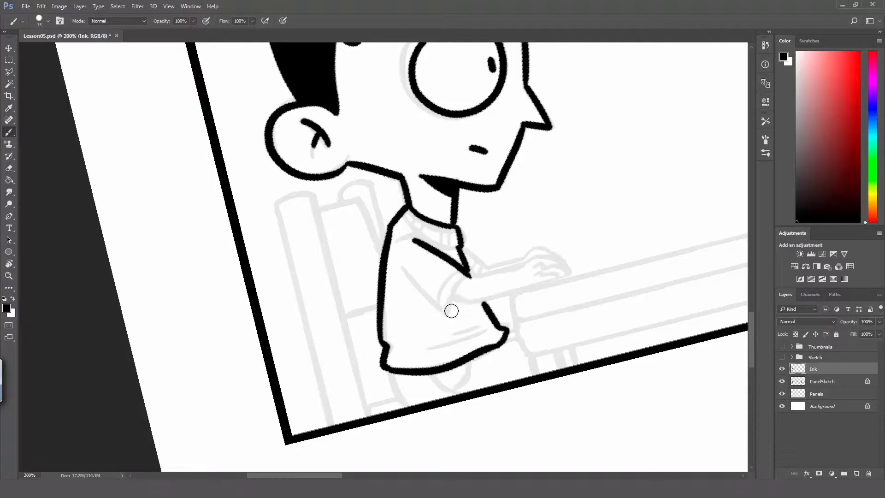
Ink the near sleeve's slanted opening and its underside
mouse_move(450, 313)
left_mouse_down()
mouse_move(470, 282)
mouse_move(450, 316)
left_mouse_up()
key("ctrl+z")
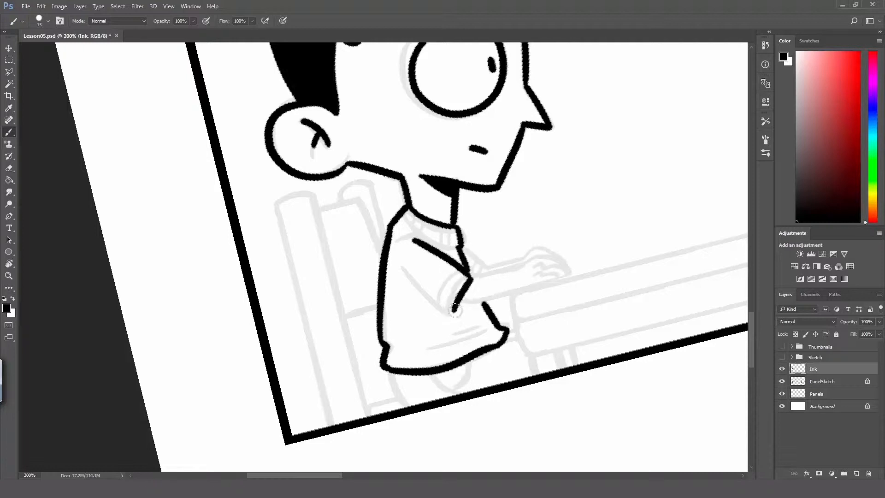
key("ctrl+z")
left_click_drag(471, 279, 449, 319)
left_click_drag(409, 280, 448, 316)
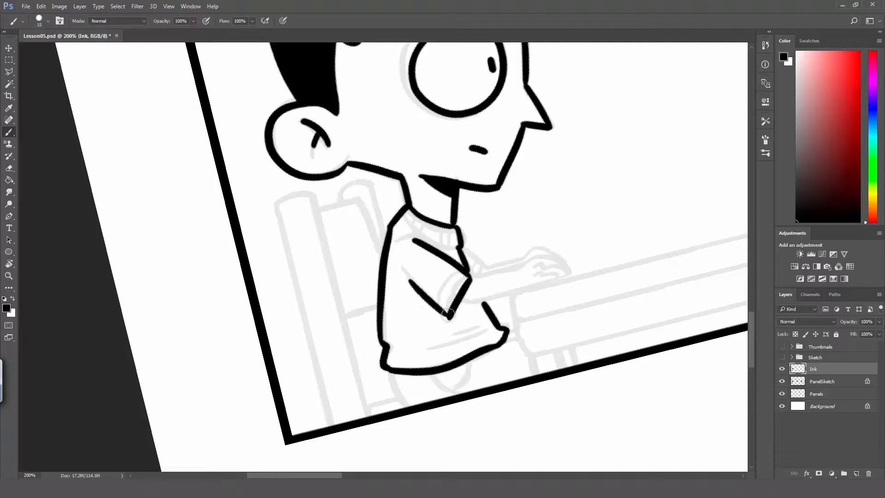
key("ctrl+z")
left_click_drag(414, 289, 449, 319)
key("ctrl+z")
left_click_drag(415, 285, 450, 317)
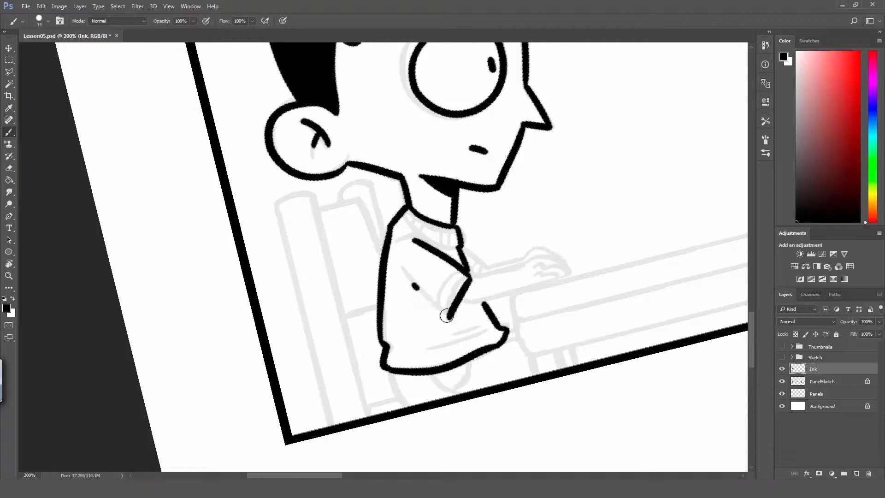
Ink the inner cuff line parallel to the near sleeve's opening
key("e")
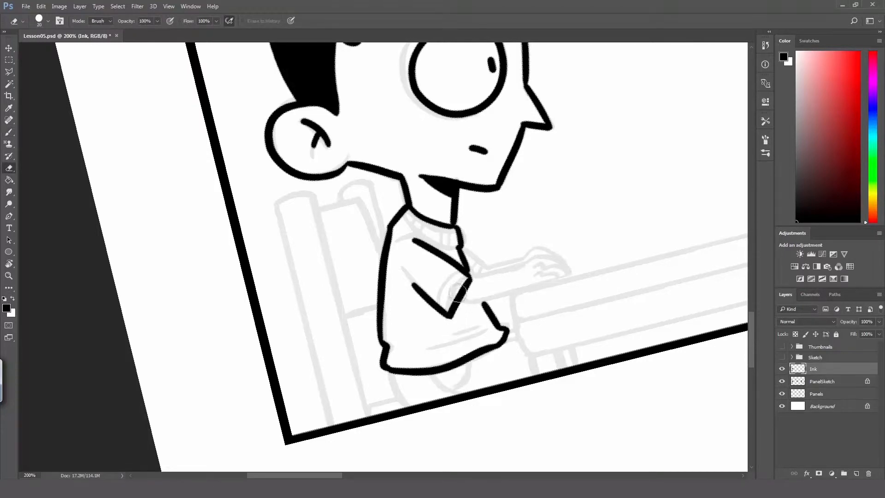
key("b")
left_click_drag(444, 308, 467, 274)
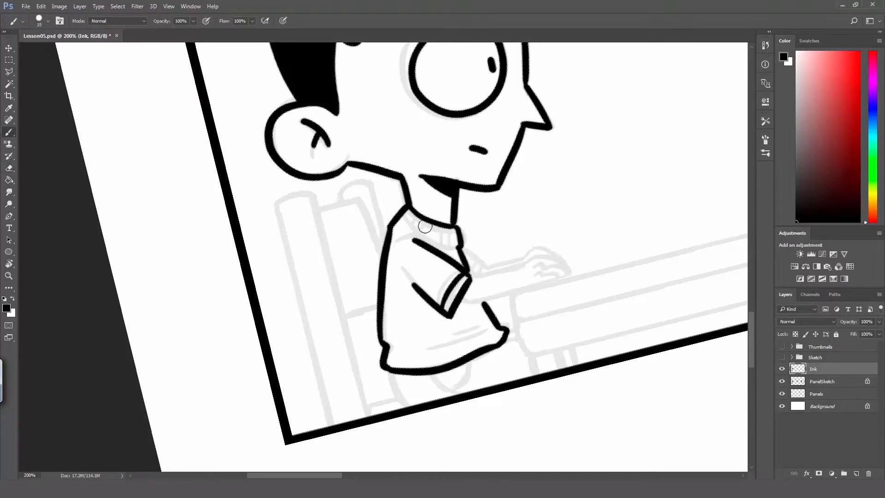
Ink a short fold mark at the shoulder and the collar's lower edge with its ribbing lines
left_click_drag(405, 247, 400, 256)
left_click_drag(408, 218, 461, 247)
key("ctrl+z")
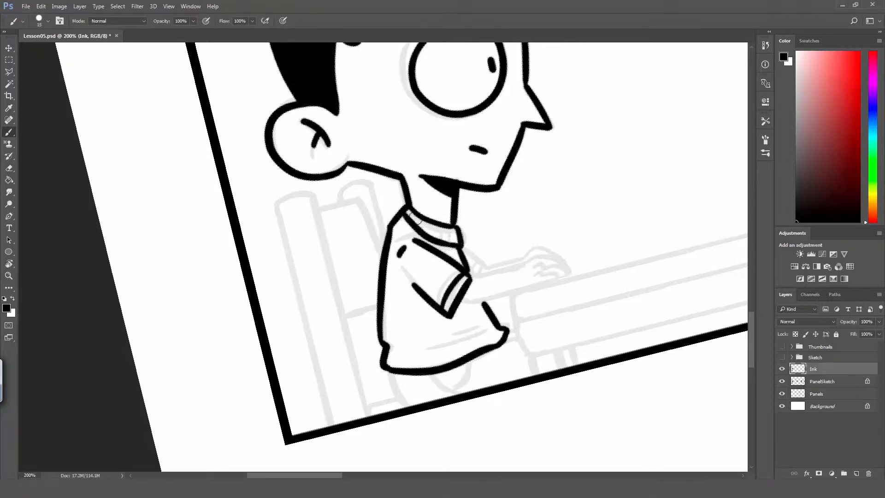
mouse_move(447, 245)
left_mouse_down()
mouse_move(443, 223)
mouse_move(506, 262)
mouse_move(454, 250)
mouse_move(461, 256)
mouse_move(447, 170)
mouse_move(439, 174)
left_mouse_up()
key("ctrl+z")
Ink the top of the near forearm from the sleeve to the wrist and continue over the back of the hand
key("r")
key("h")
key("r")
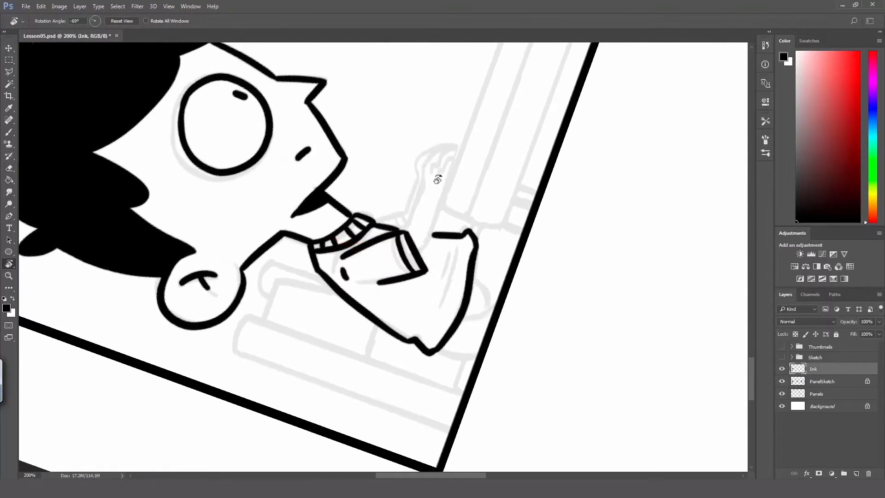
key("b")
left_click_drag(410, 232, 427, 178)
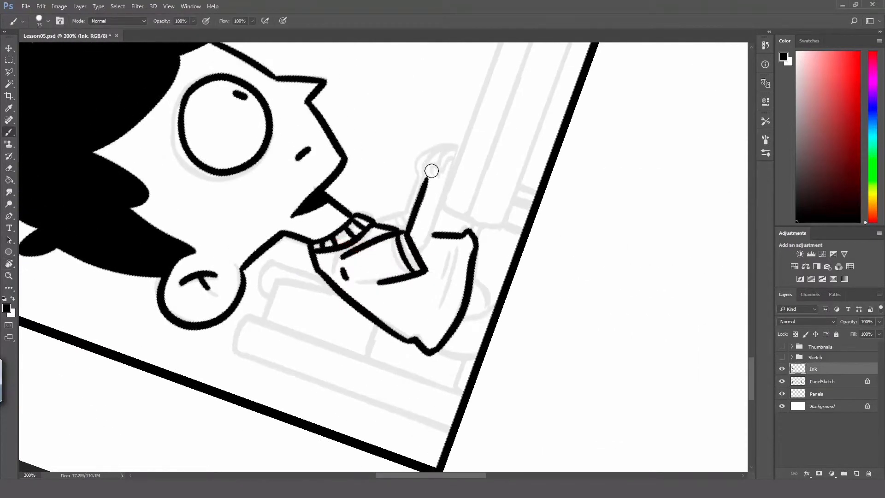
key("ctrl+z")
left_click_drag(407, 229, 430, 173)
key("ctrl+z")
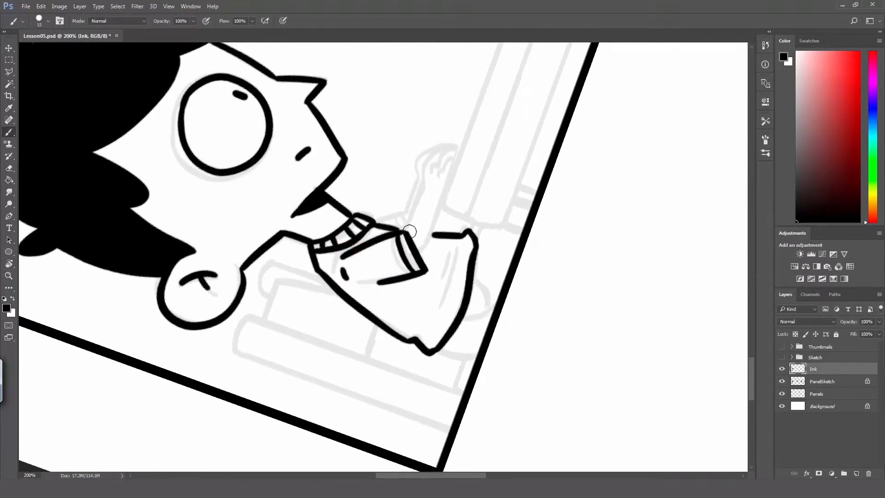
left_click_drag(406, 230, 427, 178)
key("ctrl+z")
mouse_move(408, 232)
left_mouse_down()
mouse_move(437, 154)
mouse_move(428, 161)
mouse_move(456, 146)
left_mouse_up()
key("ctrl+z")
key("ctrl+z")
left_click_drag(423, 175, 454, 147)
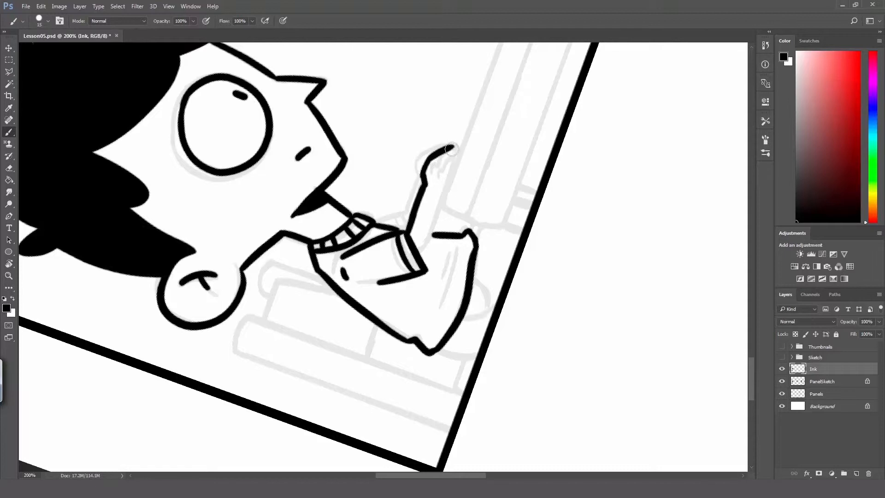
Ink the underside of the near forearm from the sleeve to the fingertips, closing the hand outline
left_click(423, 253)
key("ctrl+z")
left_click_drag(417, 250, 455, 167)
key("ctrl+z")
key("ctrl+z")
left_click_drag(419, 250, 454, 159)
key("ctrl+z")
mouse_move(419, 250)
left_mouse_down()
mouse_move(456, 151)
mouse_move(478, 240)
mouse_move(465, 281)
left_mouse_up()
key("ctrl+z")
key("r")
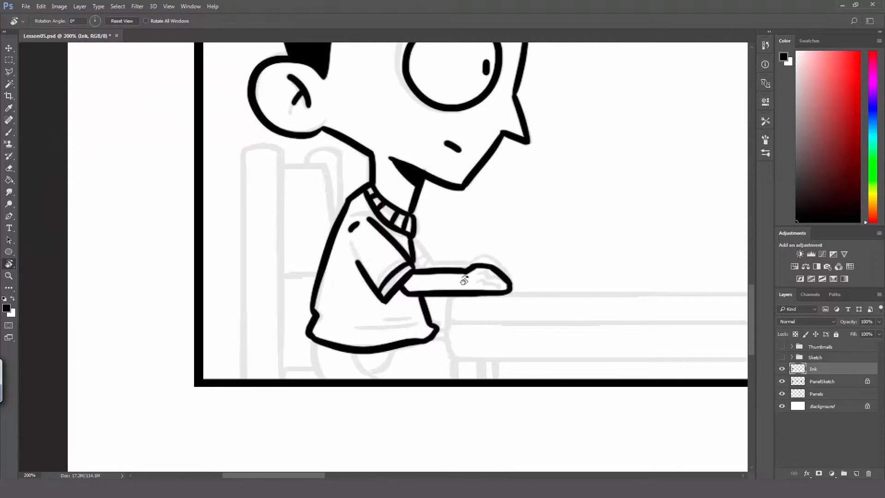
Ink the finger lines inside the near hand
key("b")
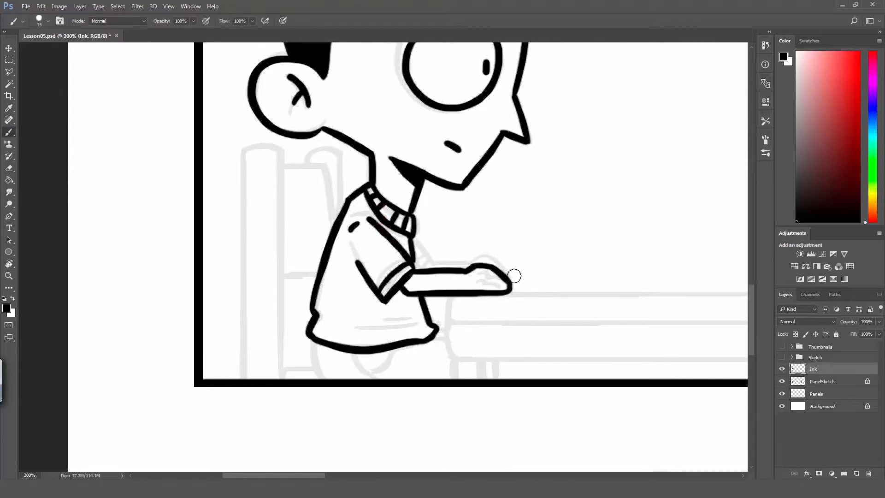
left_click_drag(476, 283, 500, 289)
key("ctrl+z")
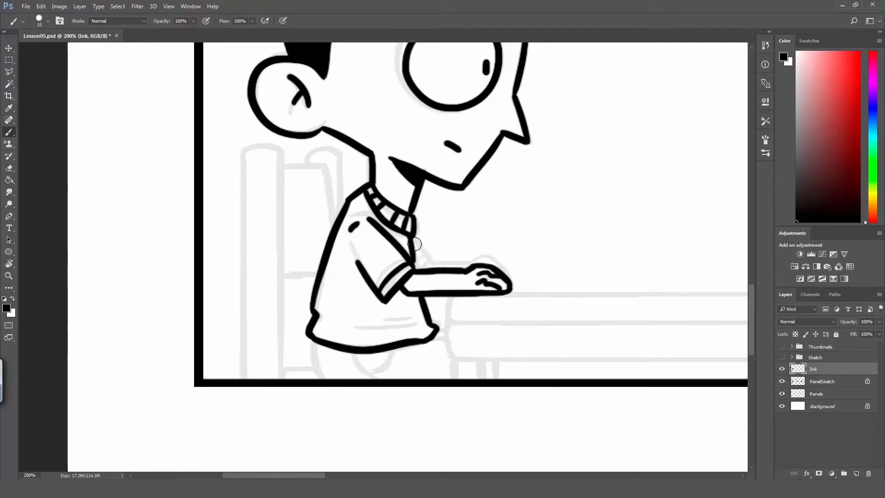
Ink the short upper edge of the far sleeve extending from the chest
mouse_move(414, 241)
left_mouse_down()
mouse_move(435, 263)
mouse_move(418, 246)
mouse_move(433, 263)
mouse_move(468, 266)
left_mouse_up()
key("ctrl+z")
key("ctrl+z")
key("ctrl+z")
key("ctrl+z")
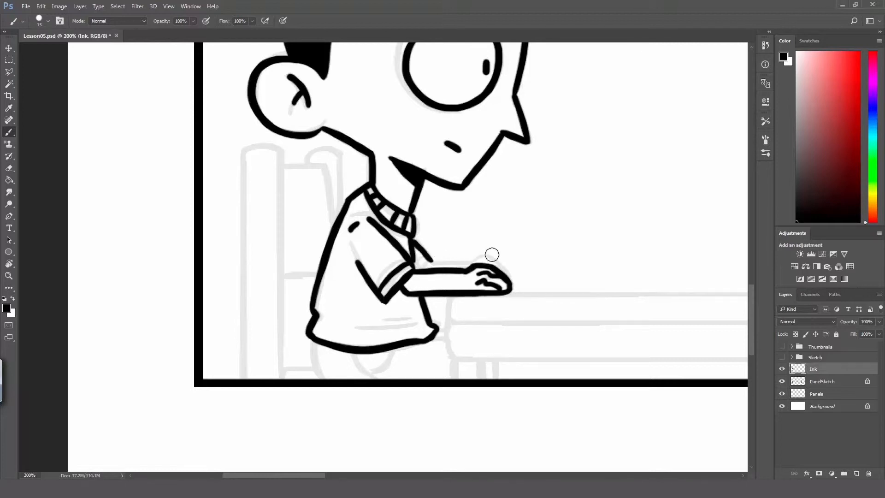
Ink the far forearm and the rounded far hand behind the near one
key("r")
mouse_move(480, 229)
left_mouse_down()
mouse_move(414, 159)
mouse_move(424, 181)
left_mouse_up()
key("b")
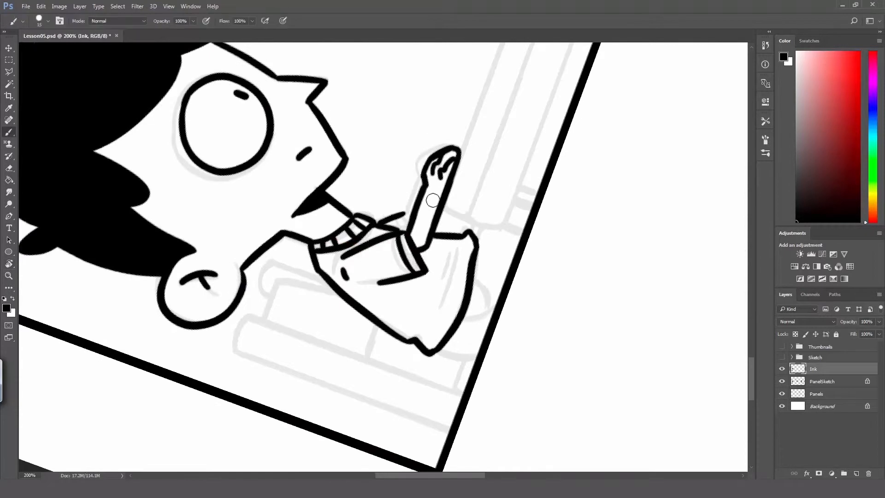
mouse_move(405, 212)
left_mouse_down()
mouse_move(419, 181)
mouse_move(415, 161)
mouse_move(438, 157)
mouse_move(421, 153)
left_mouse_up()
key("ctrl+z")
key("ctrl+z")
key("ctrl+z")
key("ctrl+z")
key("ctrl+z")
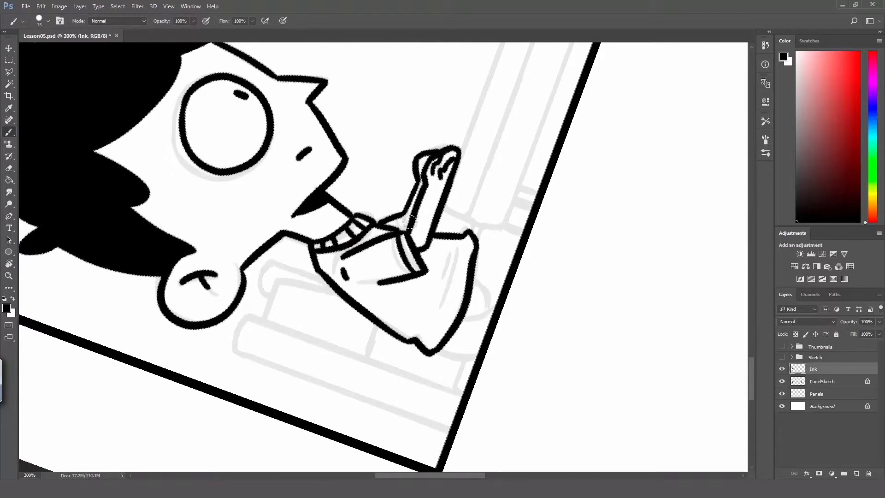
Ink the cuff lines of the far sleeve
left_click_drag(401, 215, 404, 235)
key("ctrl+z")
key("ctrl+z")
key("ctrl+z")
key("r")
mouse_move(460, 199)
left_mouse_down()
mouse_move(475, 212)
mouse_move(467, 301)
mouse_move(476, 301)
left_mouse_up()
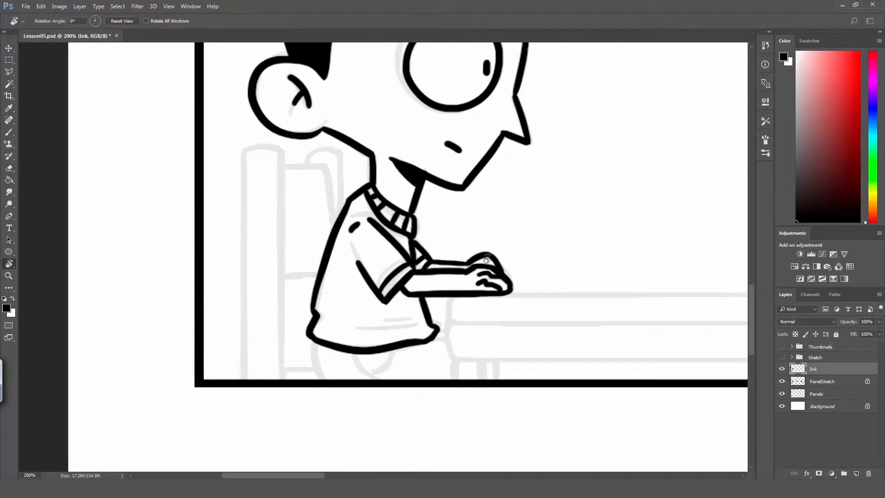
Ink two short fold lines across the lower part of the boy's shirt, just above the hem
key("h")
left_click_drag(487, 260, 474, 181)
key("r")
key("b")
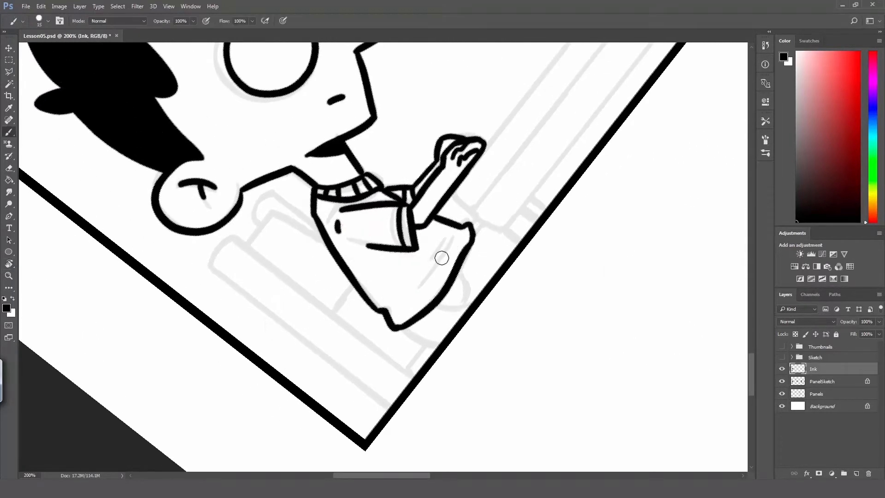
left_click_drag(414, 290, 450, 243)
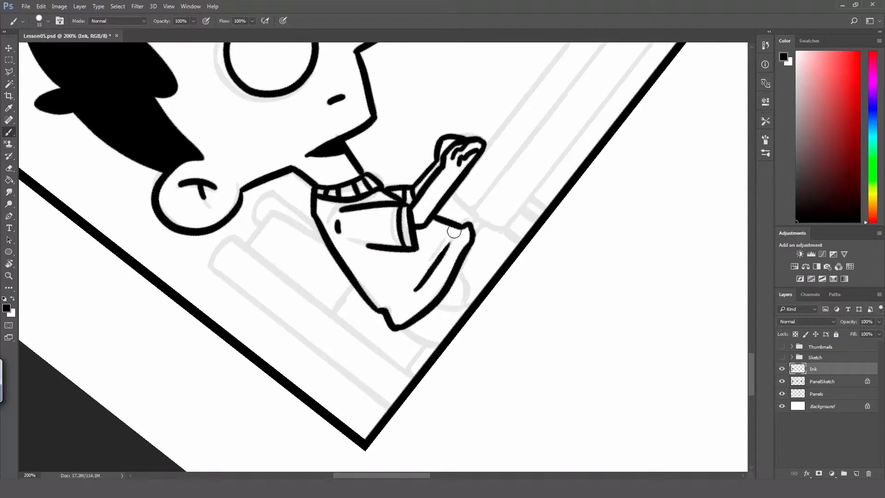
key("ctrl+z")
mouse_move(416, 287)
left_mouse_down()
mouse_move(450, 234)
mouse_move(442, 241)
mouse_move(475, 289)
mouse_move(473, 310)
mouse_move(469, 300)
left_mouse_up()
key("ctrl+z")
key("ctrl+z")
key("ctrl+z")
key("ctrl+z")
Ink the curved back contour of the boy's seat from the shirt hem down to the panel's bottom border
key("r")
key("b")
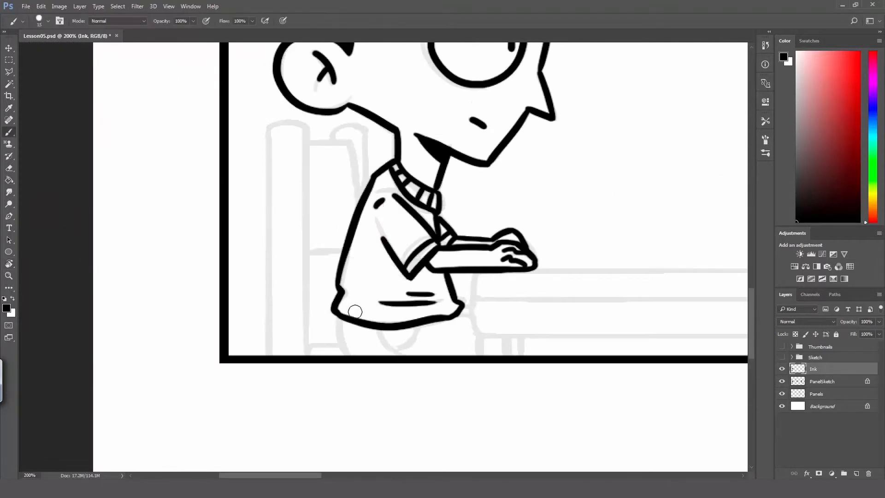
mouse_move(338, 318)
left_mouse_down()
mouse_move(342, 344)
mouse_move(351, 354)
mouse_move(339, 340)
mouse_move(355, 362)
left_mouse_up()
key("ctrl+z")
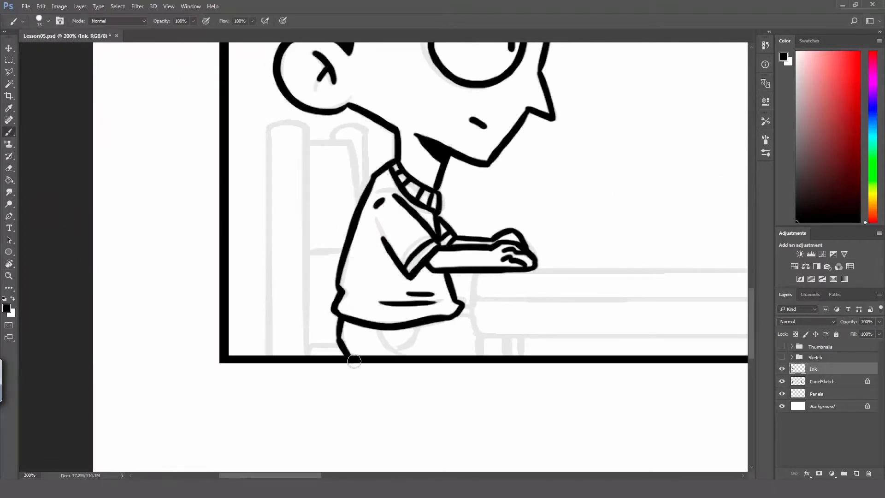
key("ctrl+z")
left_click_drag(339, 319, 354, 359)
Ink the short thigh lines at the front of the shirt hem and the curved leg lines beneath it
left_click_drag(454, 317, 473, 308)
key("ctrl+z")
left_click_drag(379, 329, 408, 356)
key("ctrl+z")
left_click_drag(379, 330, 411, 359)
key("ctrl+z")
mouse_move(381, 330)
left_mouse_down()
mouse_move(404, 362)
mouse_move(417, 321)
mouse_move(428, 337)
left_mouse_up()
key("ctrl+z")
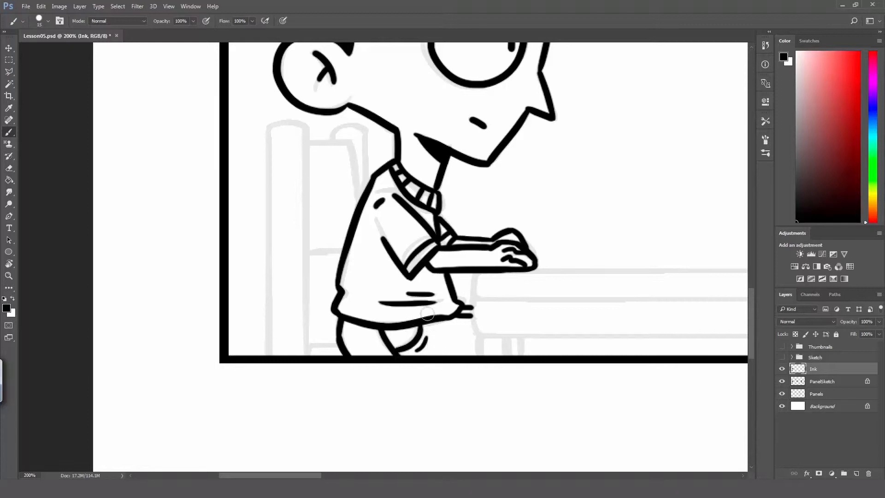
Fill in a solid black shadow on the near forearm directly beneath the sleeve cuff
key("h")
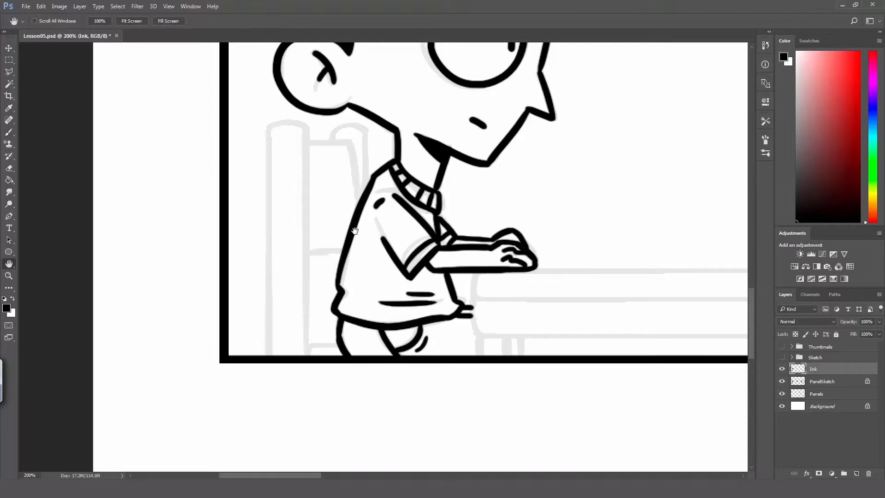
mouse_move(360, 206)
left_mouse_down()
mouse_move(394, 237)
mouse_move(385, 200)
mouse_move(393, 222)
mouse_move(380, 229)
mouse_move(367, 222)
left_mouse_up()
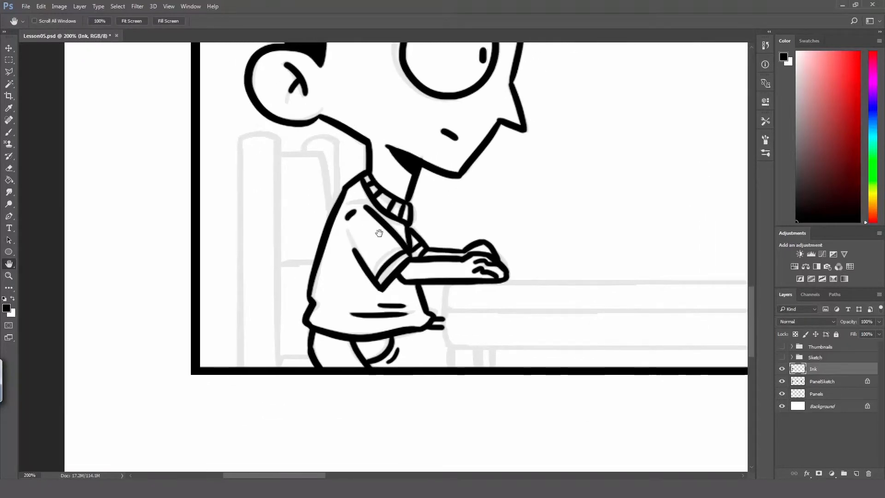
left_click_drag(388, 250, 408, 265)
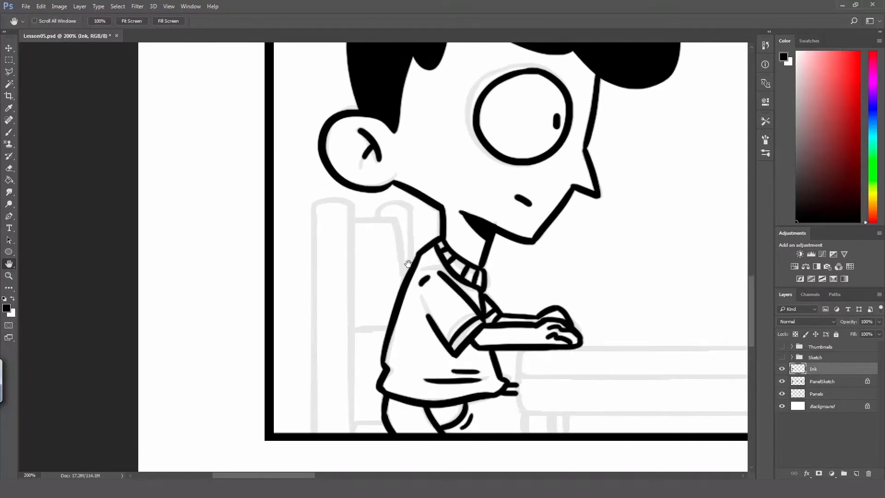
key("b")
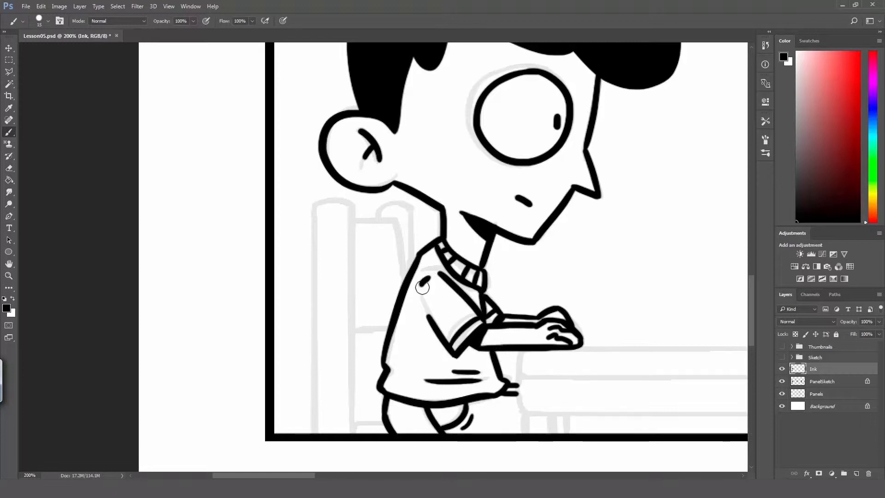
Ink the rounded top of the chair's near back post behind the boy
key("h")
left_click_drag(416, 293, 458, 300)
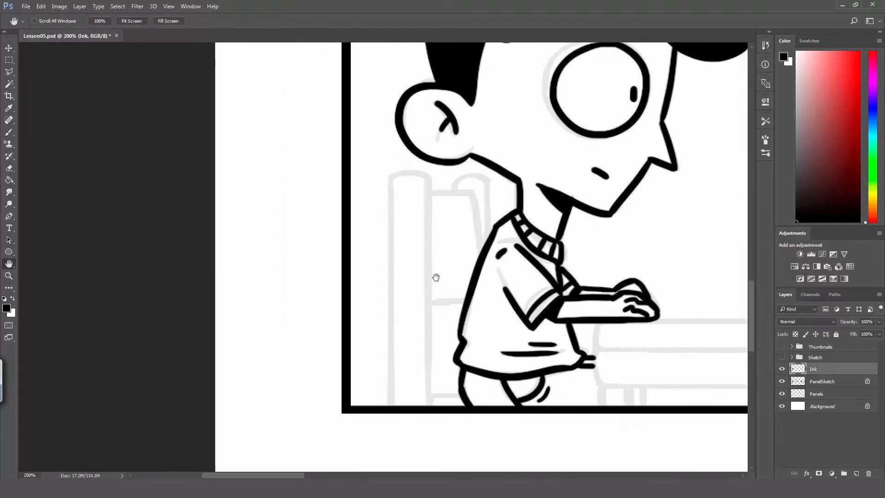
key("b")
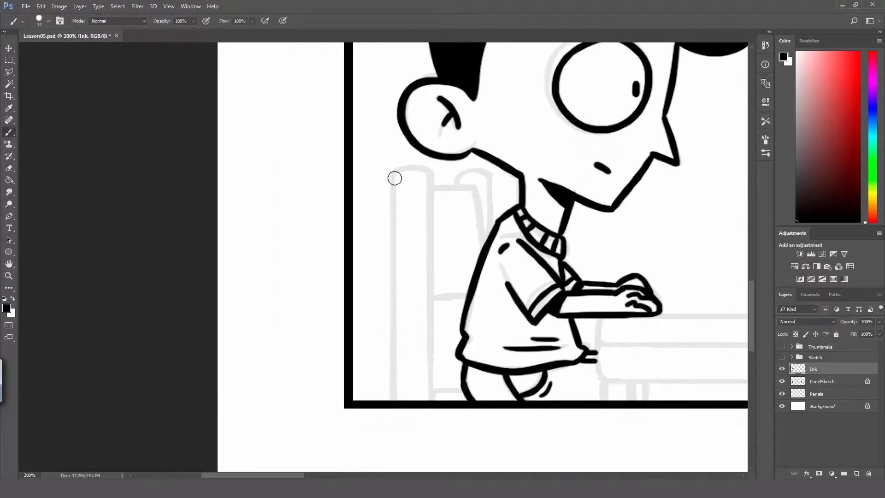
left_click_drag(393, 179, 429, 177)
key("ctrl+z")
key("ctrl+z")
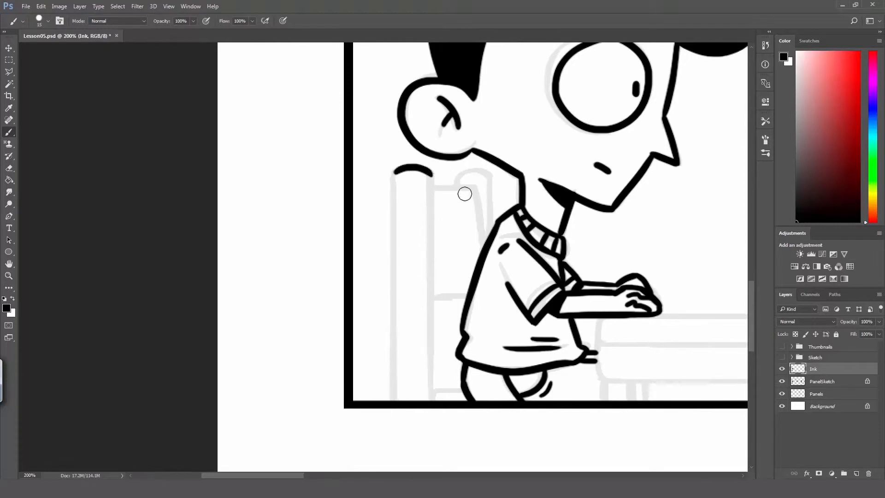
Ink the near chair post's long edge closest to the boy, running it past the panel's bottom border
key("r")
mouse_move(506, 209)
left_mouse_down()
mouse_move(359, 101)
mouse_move(420, 273)
mouse_move(438, 271)
left_mouse_up()
key("h")
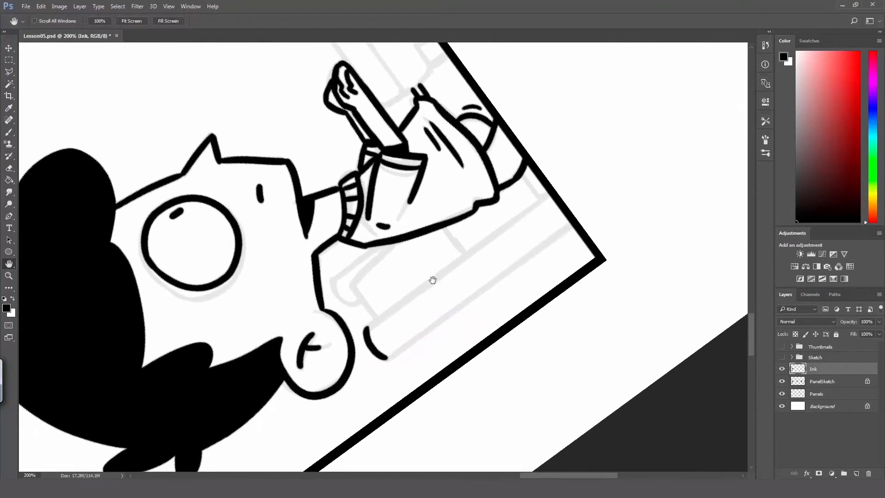
key("b")
left_click_drag(367, 329, 529, 209)
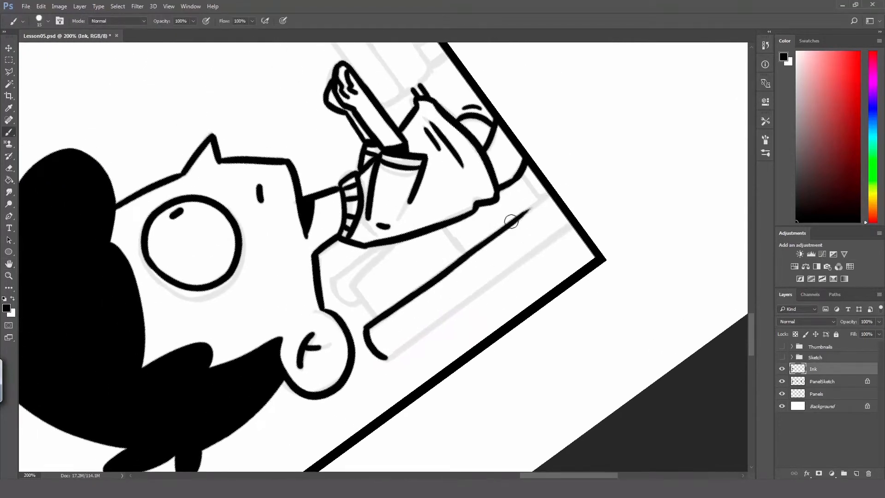
key("ctrl+z")
left_click_drag(368, 325, 560, 189)
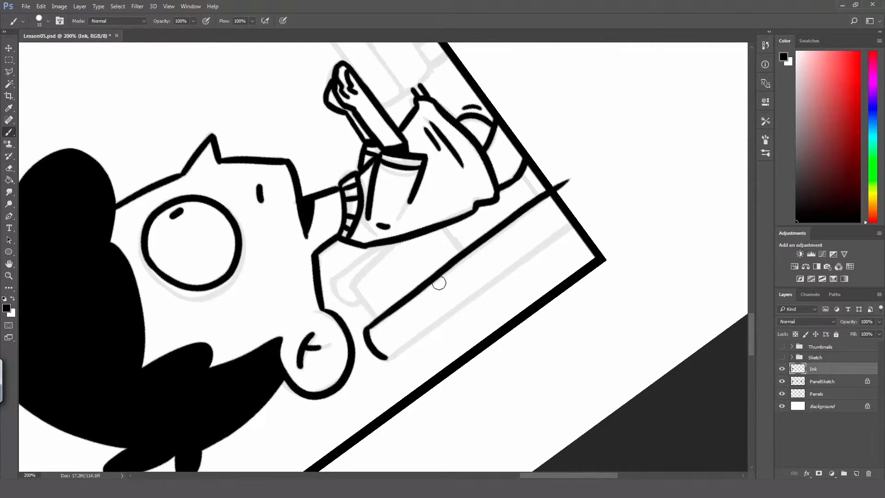
key("ctrl+z")
Ink the near chair post's long outer edge, redrawing it until it follows the sketch past the panel border
left_click_drag(387, 355, 602, 211)
key("ctrl+z")
left_click_drag(385, 356, 601, 200)
key("ctrl+z")
left_click_drag(392, 354, 580, 205)
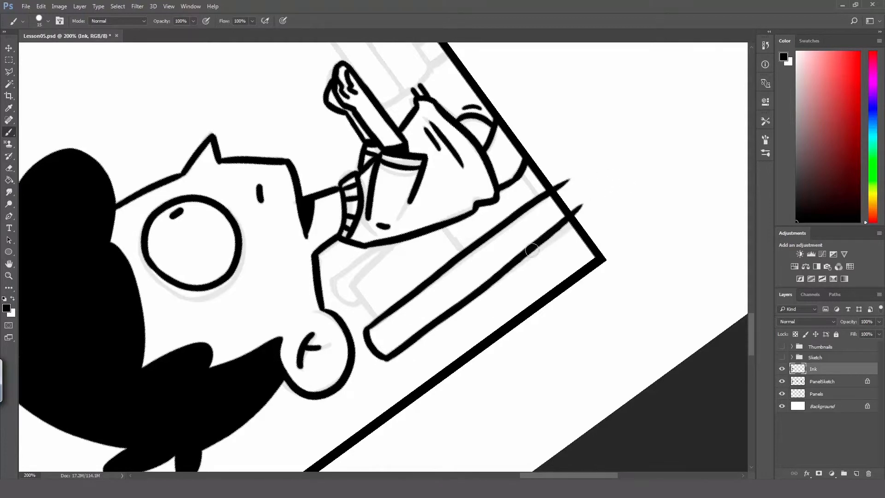
key("ctrl+z")
left_click_drag(392, 356, 595, 206)
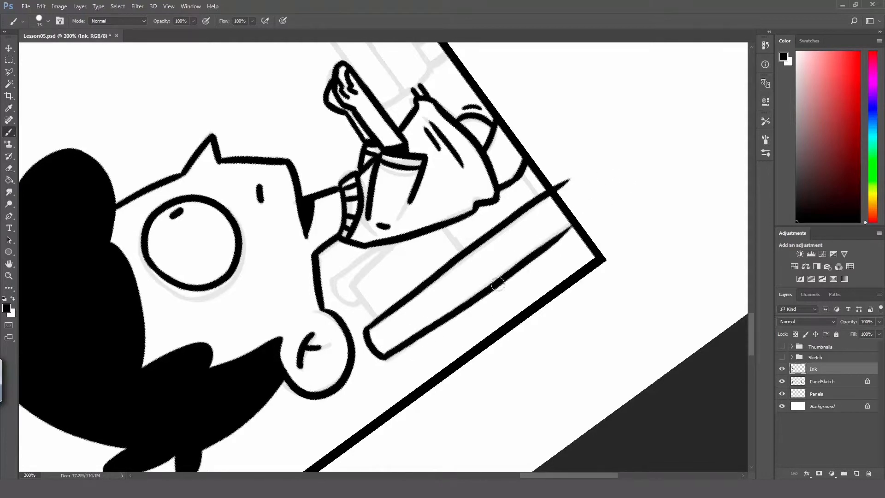
key("ctrl+z")
left_click_drag(392, 356, 592, 198)
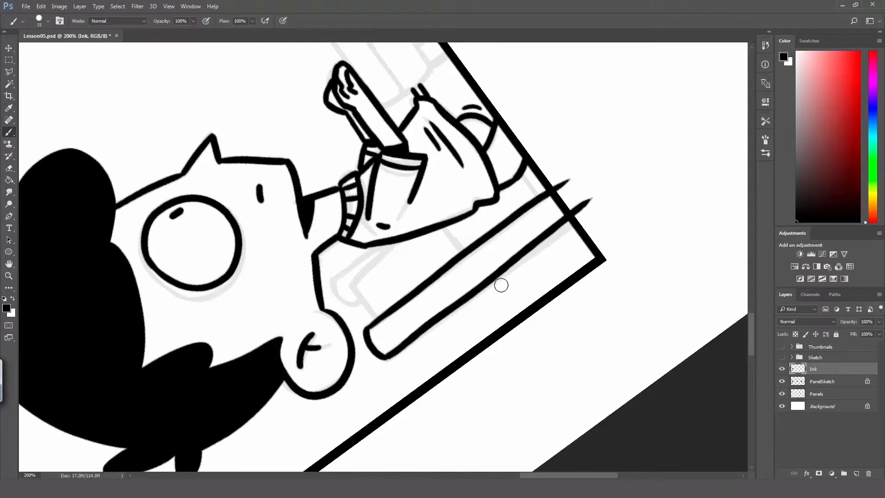
key("ctrl+z")
left_click_drag(393, 357, 558, 230)
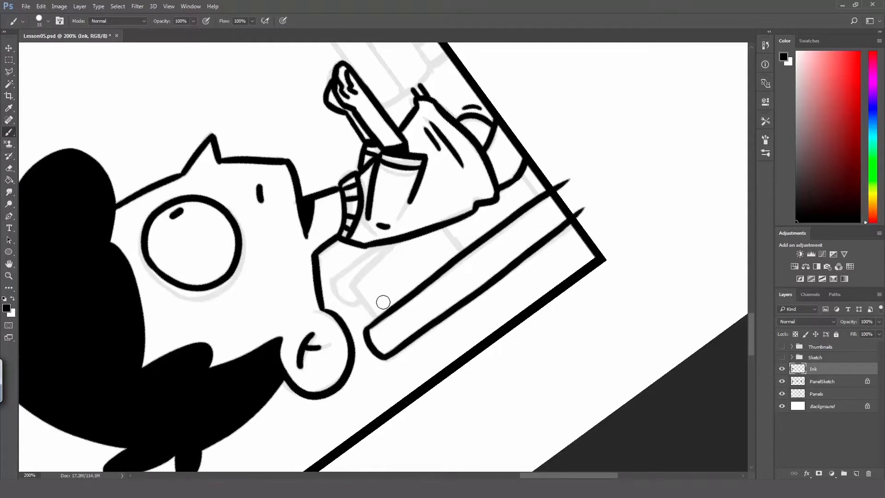
Ink the rounded top of the far chair post and the top rail joining it to the near post
mouse_move(336, 276)
left_mouse_down()
mouse_move(360, 302)
mouse_move(338, 290)
mouse_move(361, 303)
mouse_move(336, 283)
mouse_move(371, 310)
left_mouse_up()
key("ctrl+z")
key("ctrl+z")
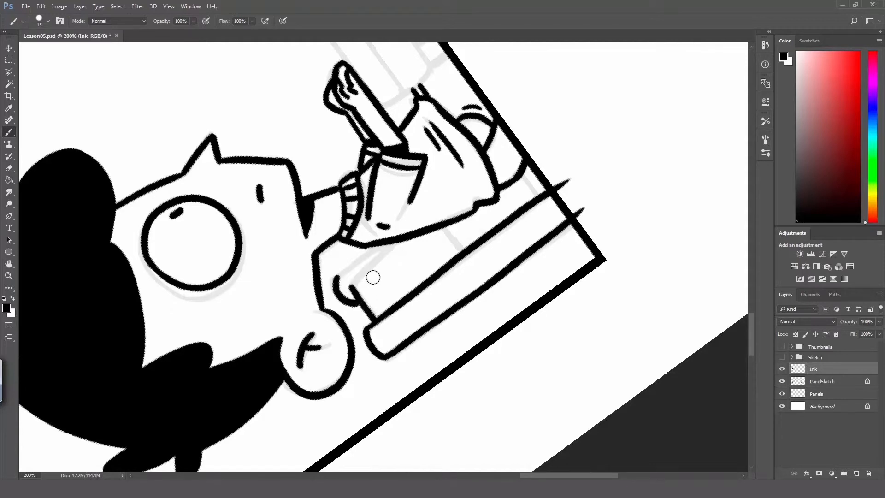
Ink the far chair post's outer edge from its rounded top down to the boy's back
left_click_drag(338, 277, 391, 244)
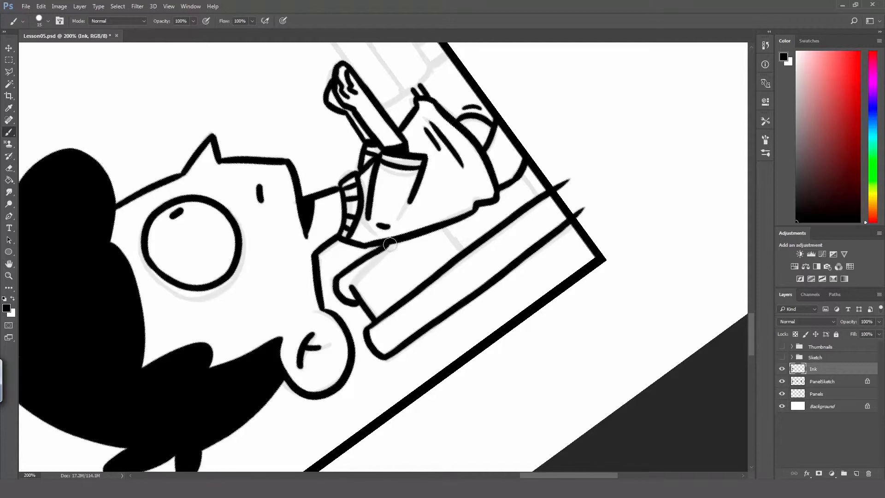
key("ctrl+z")
left_click_drag(338, 278, 392, 243)
key("ctrl+z")
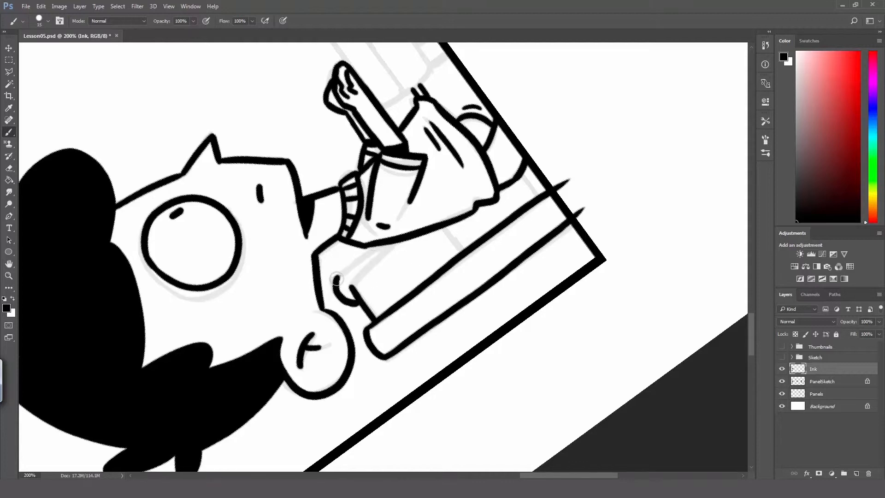
left_click_drag(338, 279, 391, 240)
Ink the far chair post's inner edge and the middle and lower rails between the near post and the boy
left_click_drag(352, 285, 399, 242)
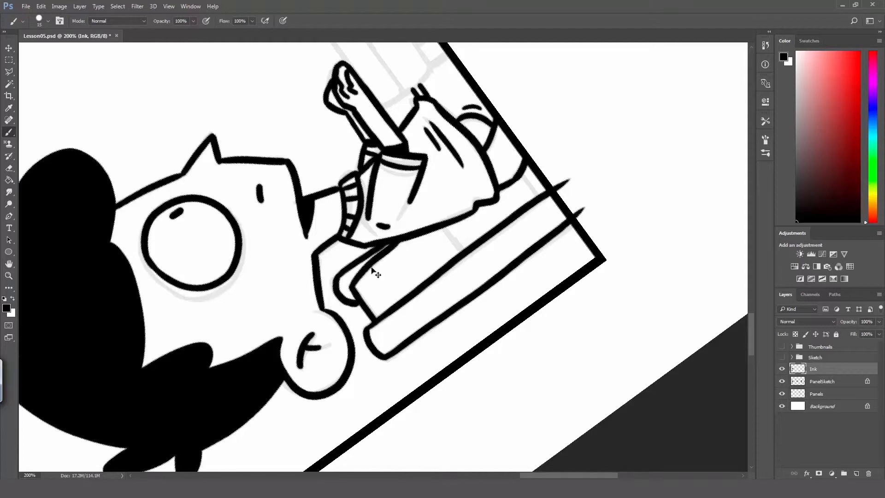
key("ctrl+z")
mouse_move(350, 286)
left_mouse_down()
mouse_move(402, 239)
mouse_move(465, 252)
left_mouse_up()
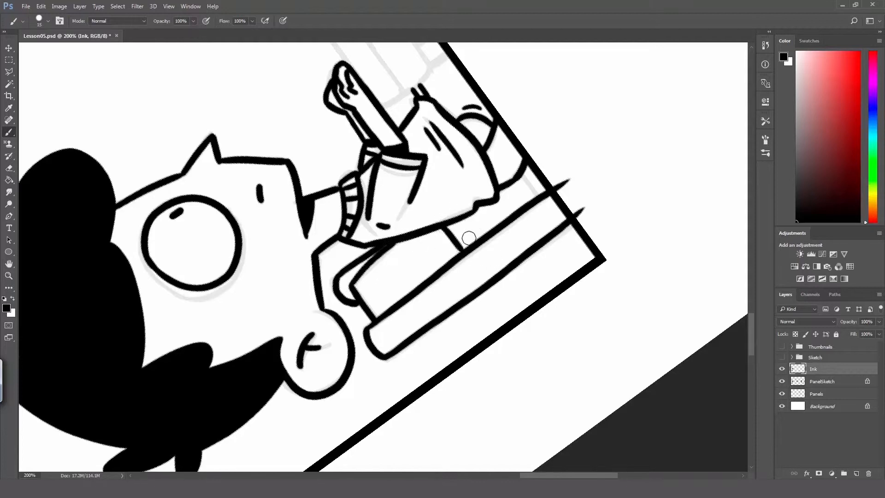
mouse_move(520, 177)
left_mouse_down()
mouse_move(541, 198)
mouse_move(491, 296)
mouse_move(423, 365)
mouse_move(372, 360)
left_mouse_up()
key("ctrl+z")
Delete the ends of the chair post lines that overshoot below the panel's bottom border
key("r")
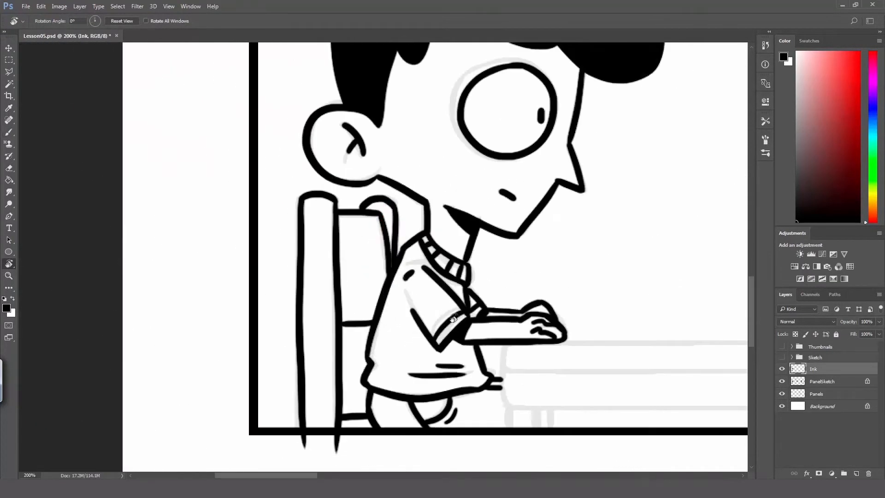
key("h")
left_click_drag(421, 312, 437, 293)
key("m")
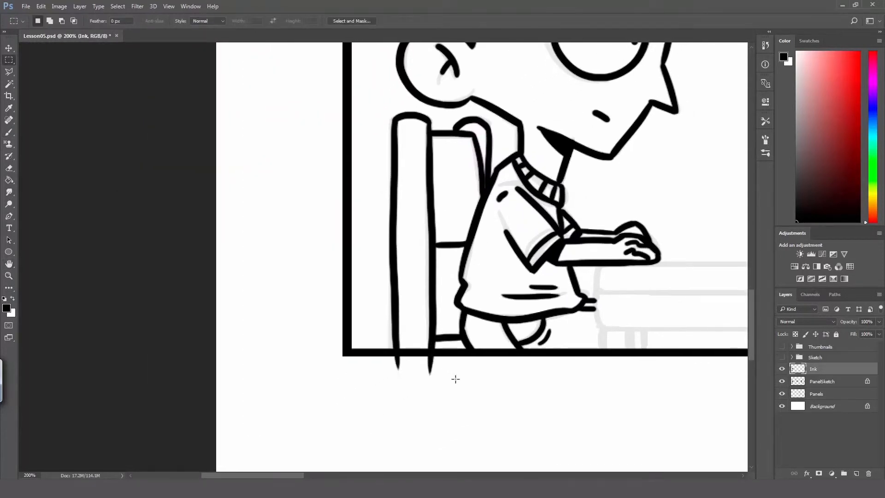
left_click_drag(456, 379, 378, 352)
key("Delete")
key("ctrl+d")
Ink the end of the table nearest the boy, from beneath his forearm down to the rounded lower corner
key("h")
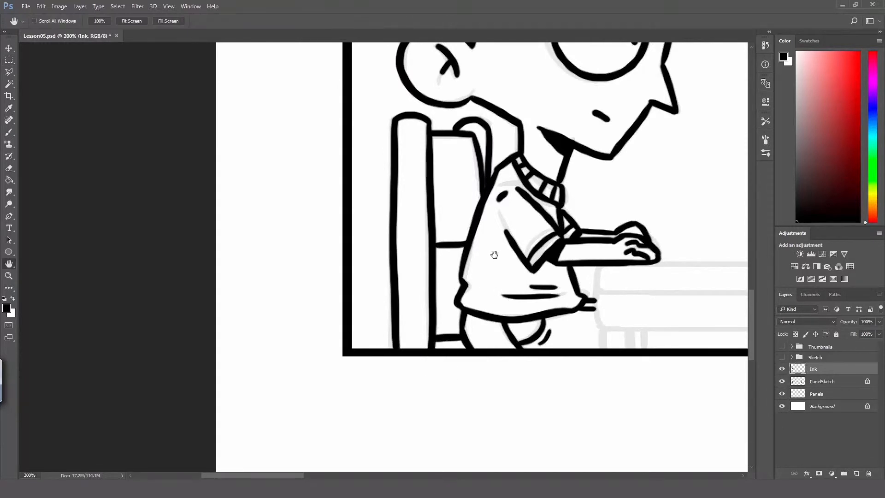
left_click_drag(495, 255, 391, 365)
left_click_drag(524, 277, 448, 393)
left_click_drag(444, 273, 418, 149)
left_click_drag(469, 343, 443, 243)
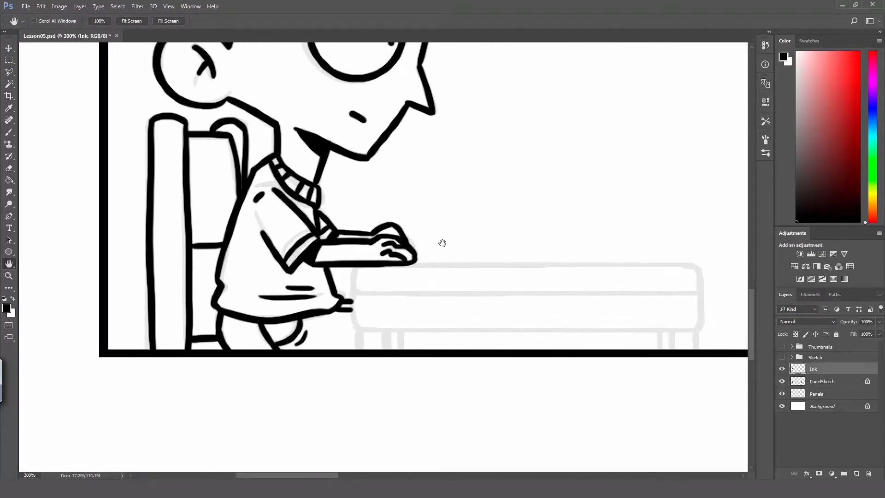
key("b")
mouse_move(352, 267)
left_mouse_down()
mouse_move(363, 297)
mouse_move(353, 298)
mouse_move(365, 331)
left_mouse_up()
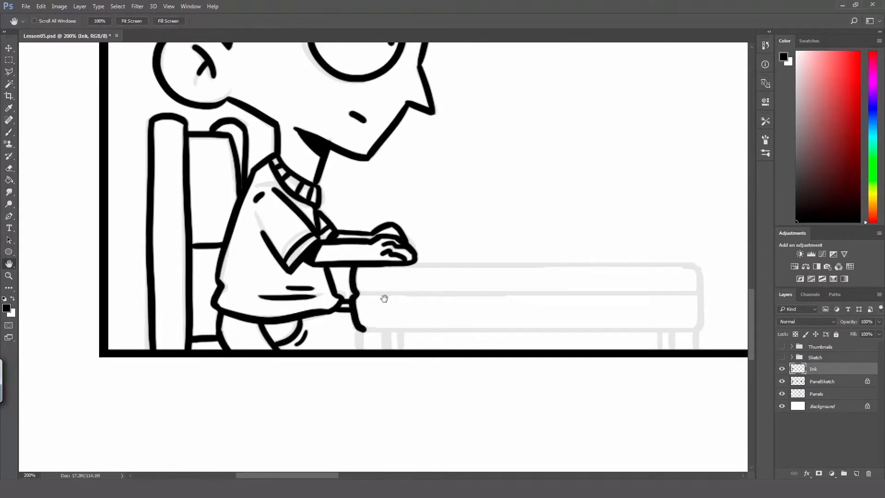
Ink short wood-grain lines at the top and base of the near chair post
left_click_drag(381, 297, 469, 312)
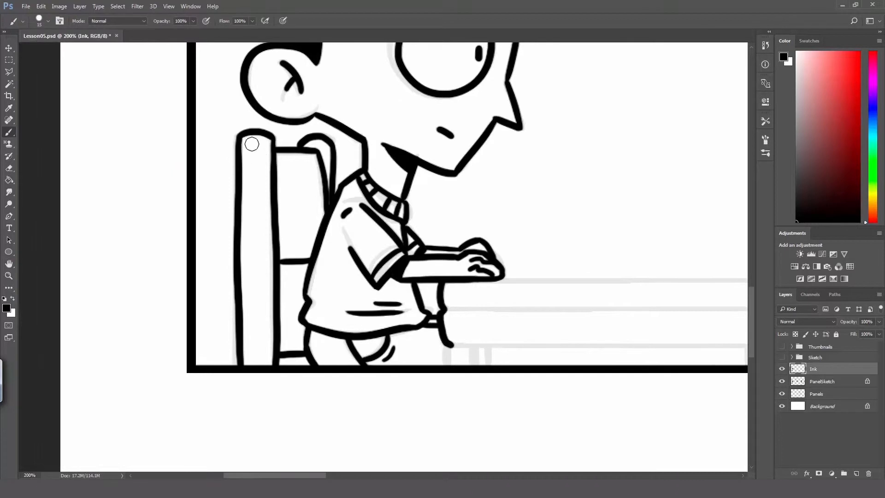
left_click_drag(251, 138, 259, 165)
left_click_drag(252, 366, 261, 332)
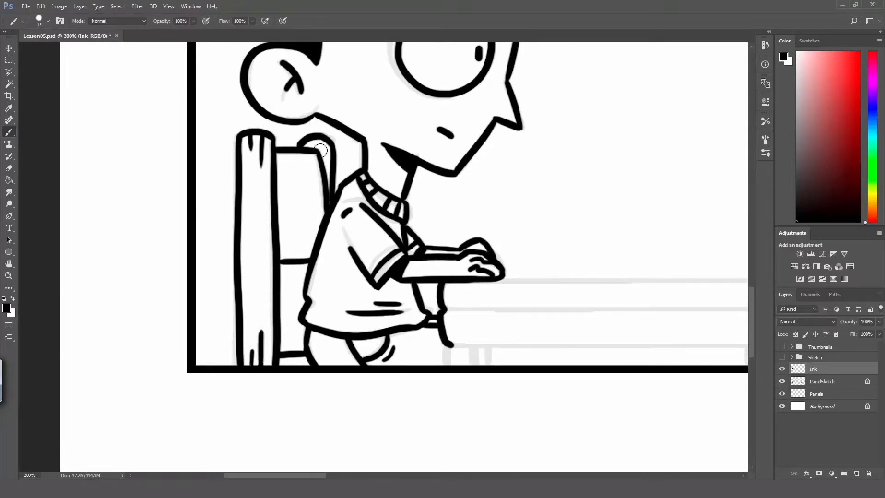
Ink small wood-grain marks on the far chair post's top and on the backrest near its upper and lower edges
left_click_drag(316, 152, 321, 137)
left_click_drag(289, 251, 314, 251)
left_click_drag(283, 161, 295, 161)
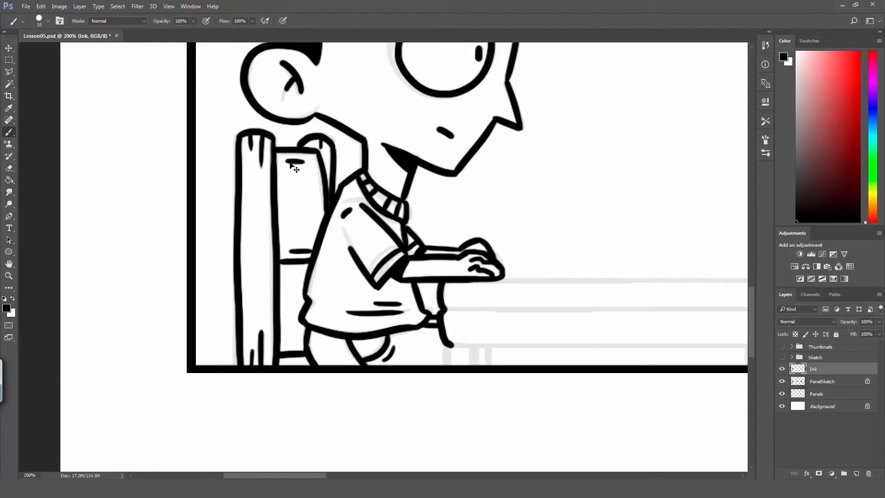
key("z")
left_click_drag(296, 164, 300, 164)
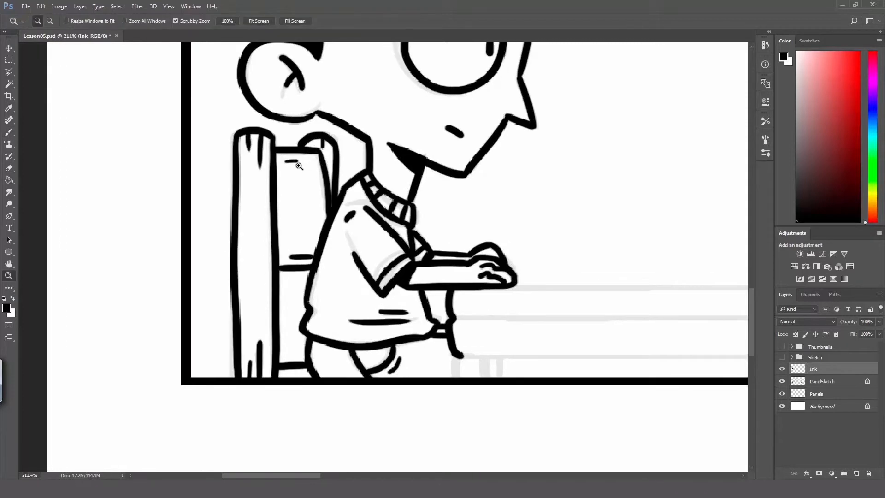
key("b")
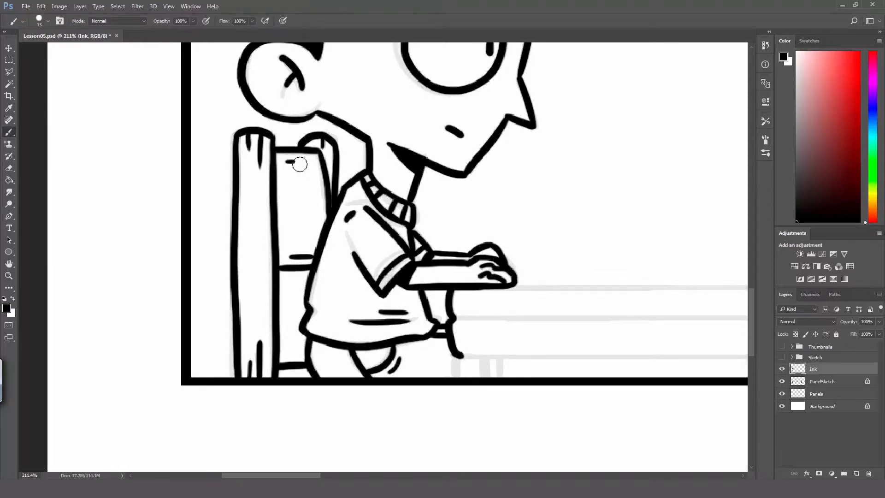
key("space")
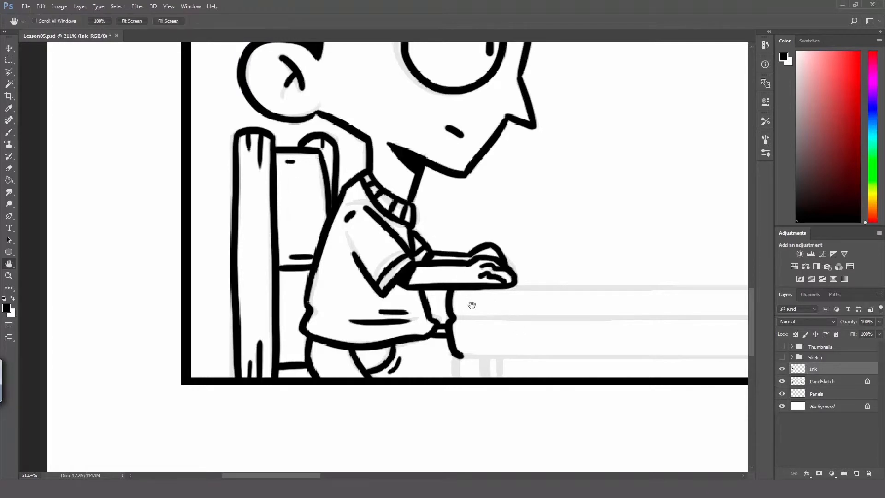
Try to ink the table's long bottom edge from the rounded corner nearest the boy to the far corner
left_click_drag(471, 304, 461, 292)
key("r")
left_click_drag(506, 263, 450, 271)
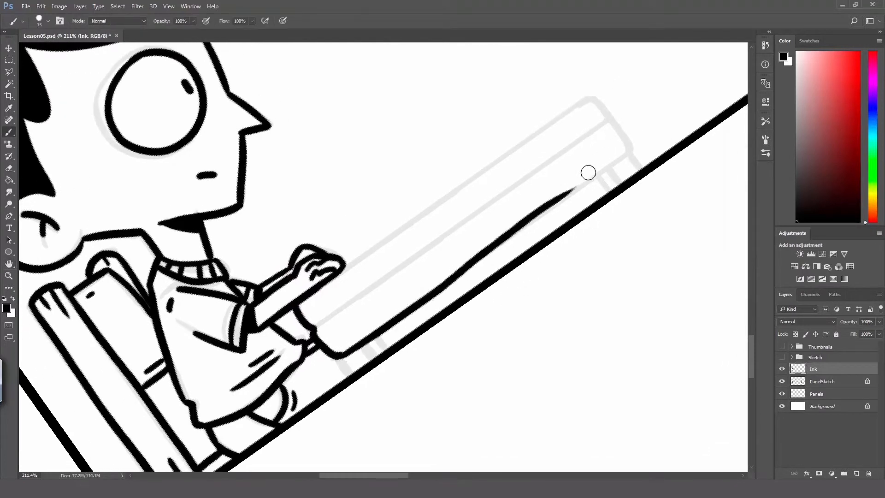
left_click_drag(341, 355, 600, 160)
key("ctrl+z")
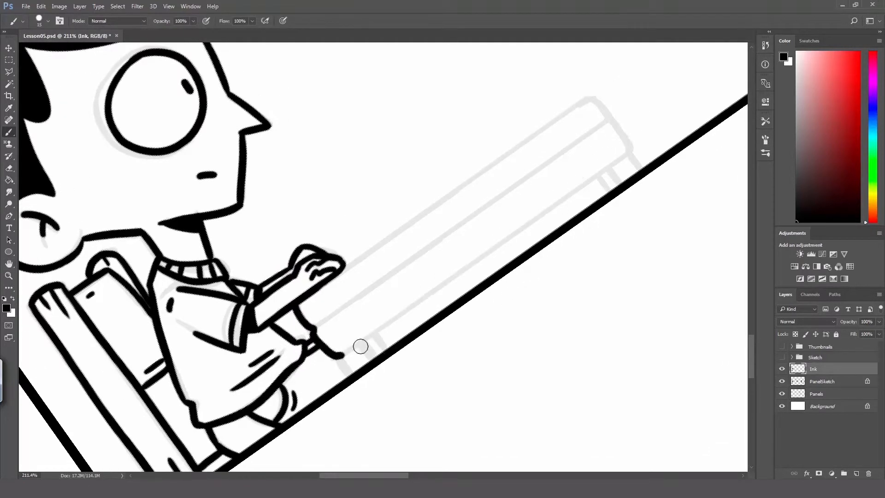
left_click_drag(327, 350, 640, 138)
key("ctrl+z")
left_click_drag(342, 356, 622, 169)
key("ctrl+z")
left_click_drag(349, 355, 626, 152)
left_click_drag(595, 177, 627, 151)
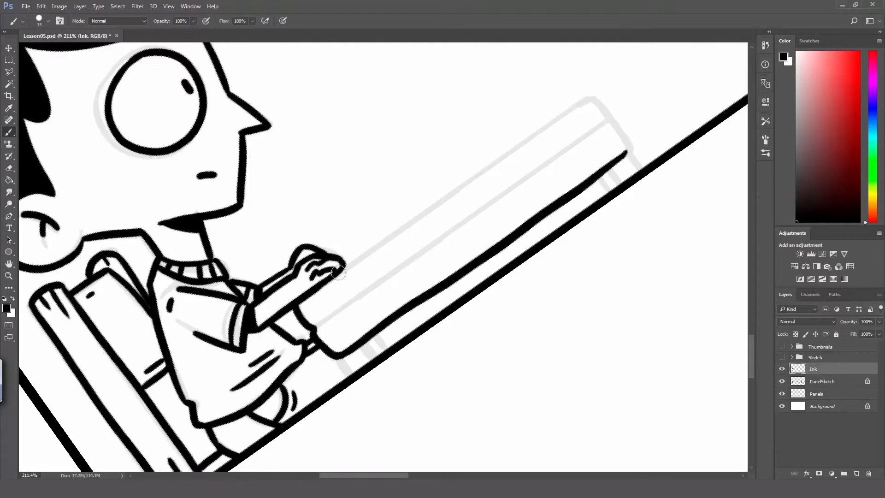
Ink the table's top edge from the boy's hand across to the rounded far end, then down to its lower corner
mouse_move(338, 272)
left_mouse_down()
mouse_move(583, 103)
mouse_move(614, 116)
mouse_move(606, 118)
mouse_move(621, 158)
left_mouse_up()
key("ctrl+z")
key("ctrl+z")
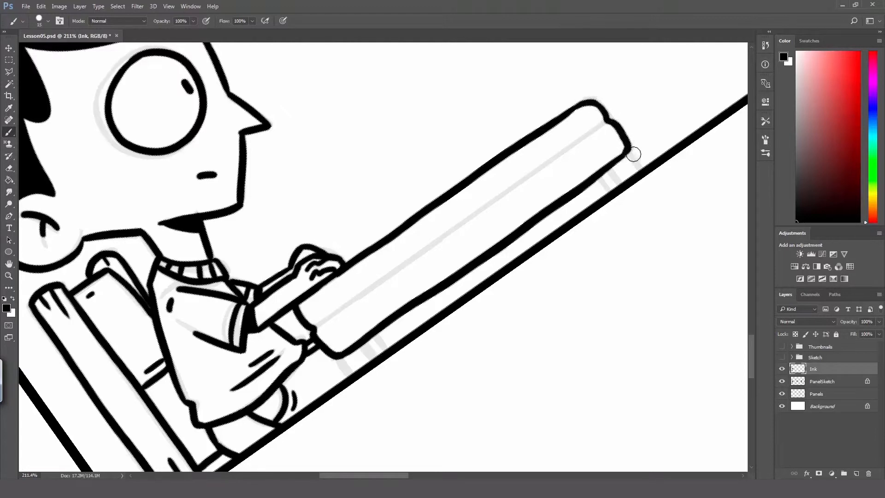
Delete the inked bottom edge of the table between its two lower corners
key("r")
mouse_move(490, 233)
left_mouse_down()
mouse_move(502, 247)
mouse_move(494, 303)
mouse_move(510, 243)
mouse_move(508, 285)
left_mouse_up()
key("m")
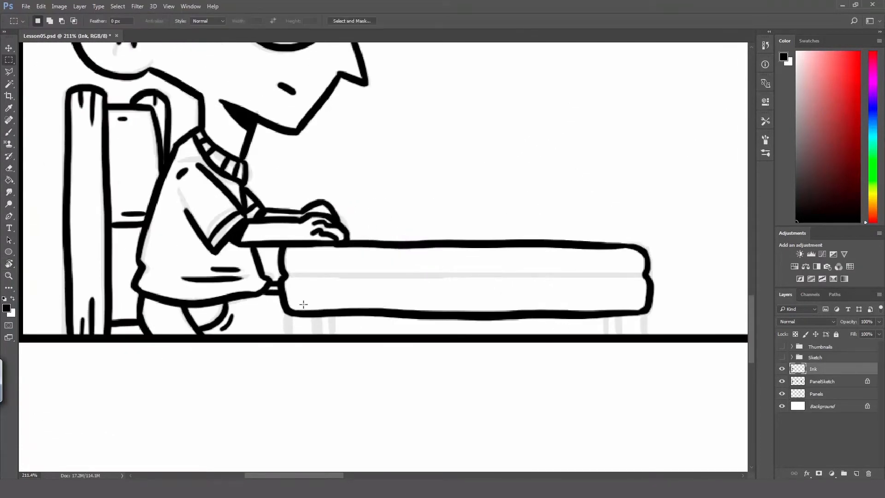
left_click_drag(294, 303, 640, 346)
key("Delete")
key("ctrl+d")
Ink the table's bottom edge as one smooth line joining the near and far lower corners
key("r")
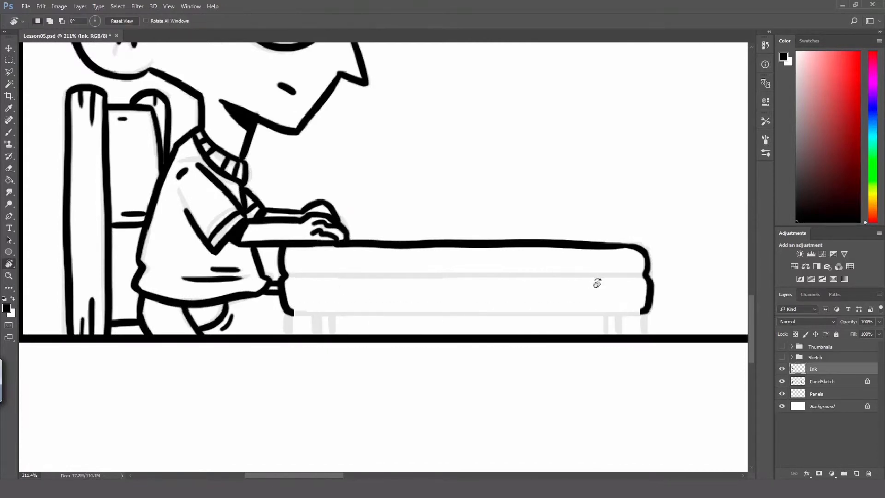
left_click_drag(597, 280, 530, 151)
key("b")
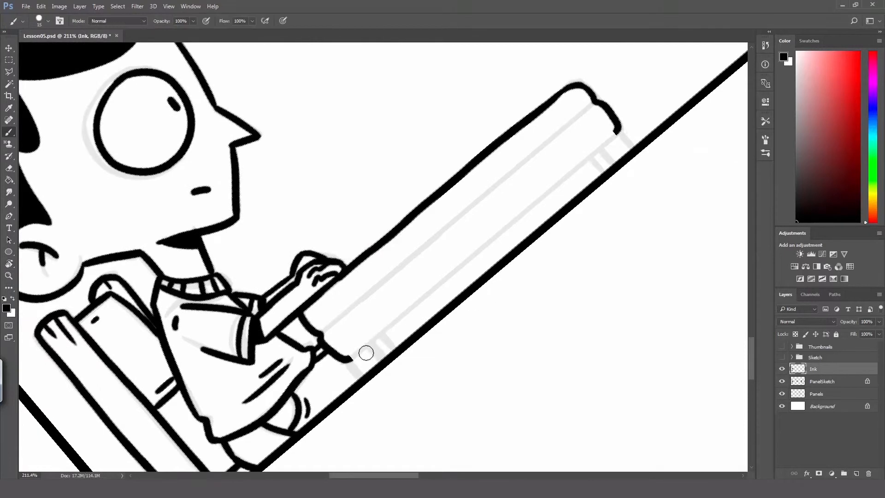
left_click_drag(352, 359, 617, 134)
key("ctrl+z")
left_click_drag(348, 360, 619, 133)
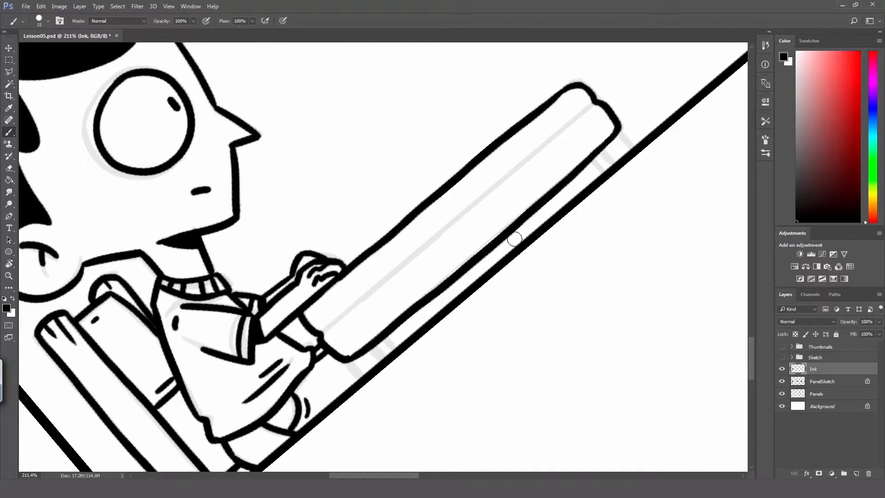
Ink the table's legs at both ends, from its bottom edge down to the panel's bottom border
key("r")
mouse_move(492, 230)
left_mouse_down()
mouse_move(502, 256)
mouse_move(499, 296)
left_mouse_up()
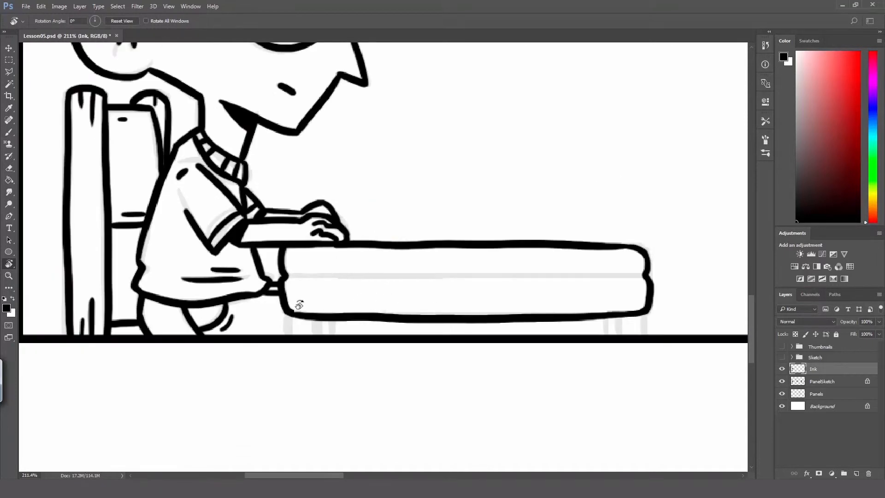
key("b")
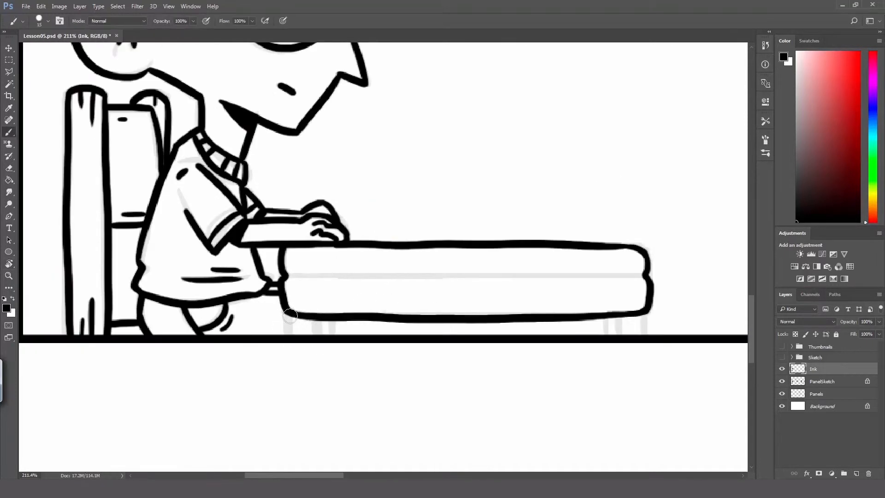
mouse_move(289, 317)
left_mouse_down()
mouse_move(292, 335)
mouse_move(318, 342)
mouse_move(336, 319)
left_mouse_up()
left_click_drag(605, 317, 606, 338)
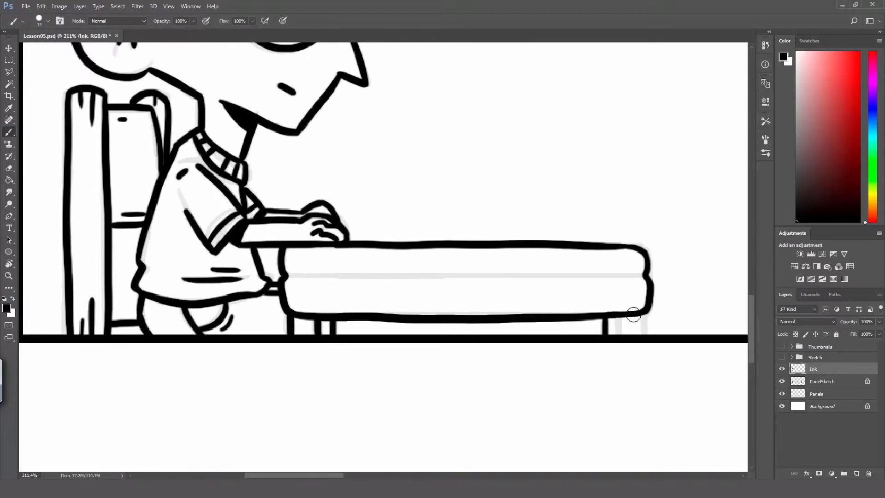
left_click_drag(641, 314, 642, 334)
left_click_drag(614, 339, 613, 318)
Ink the long line separating the tabletop from its lower part, joining the notches at both ends
key("r")
mouse_move(595, 278)
left_mouse_down()
mouse_move(538, 166)
mouse_move(519, 195)
left_mouse_up()
key("h")
mouse_move(467, 235)
left_mouse_down()
mouse_move(450, 294)
mouse_move(461, 291)
left_mouse_up()
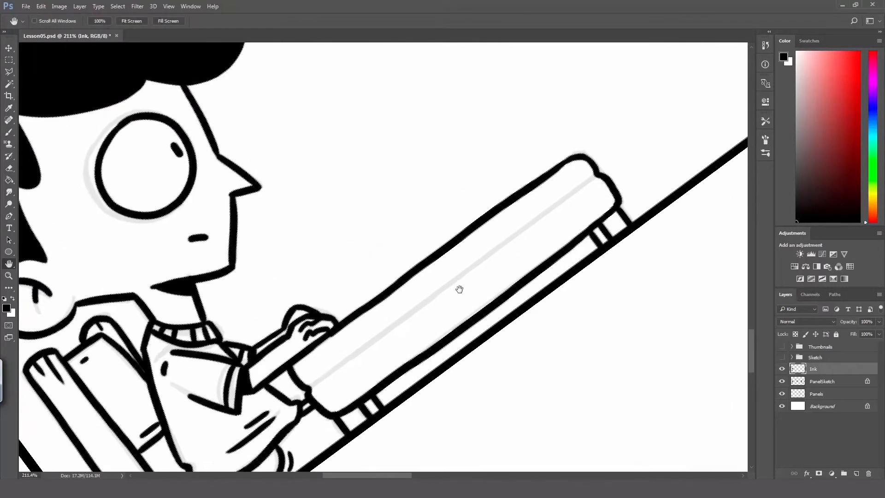
key("b")
left_click_drag(313, 389, 568, 198)
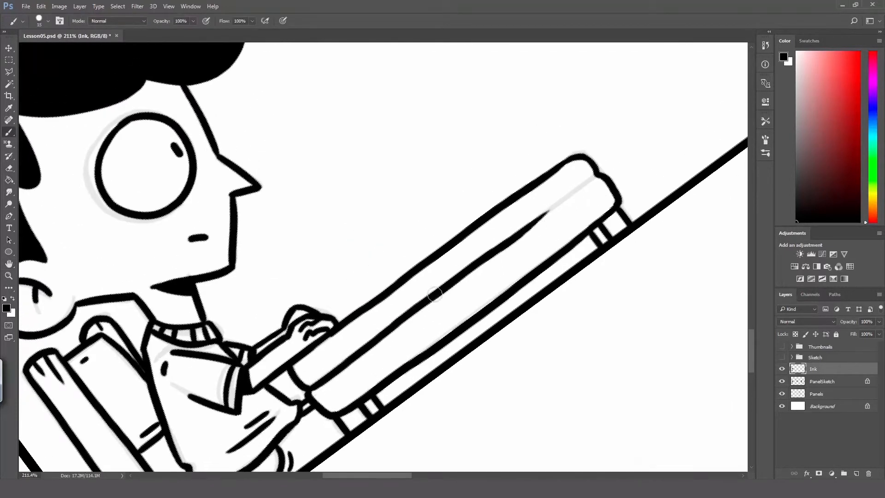
key("ctrl+z")
left_click_drag(312, 387, 321, 381)
left_click_drag(370, 341, 592, 167)
key("ctrl+z")
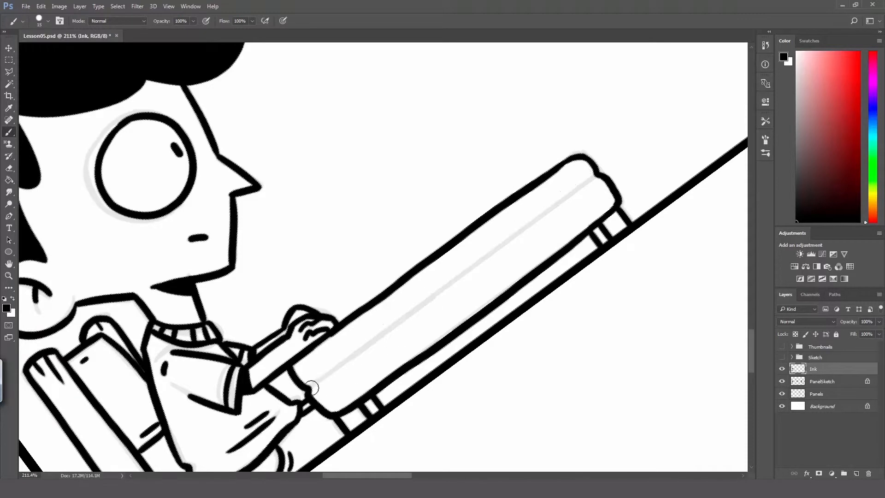
left_click_drag(316, 383, 572, 201)
key("ctrl+z")
left_click_drag(336, 369, 549, 223)
key("ctrl+z")
left_click_drag(309, 389, 567, 203)
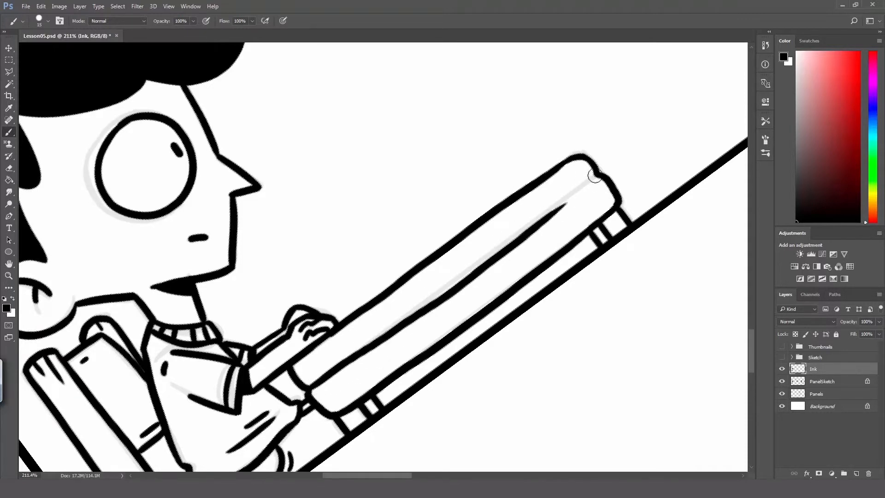
key("ctrl+z")
left_click_drag(311, 389, 576, 179)
key("ctrl+z")
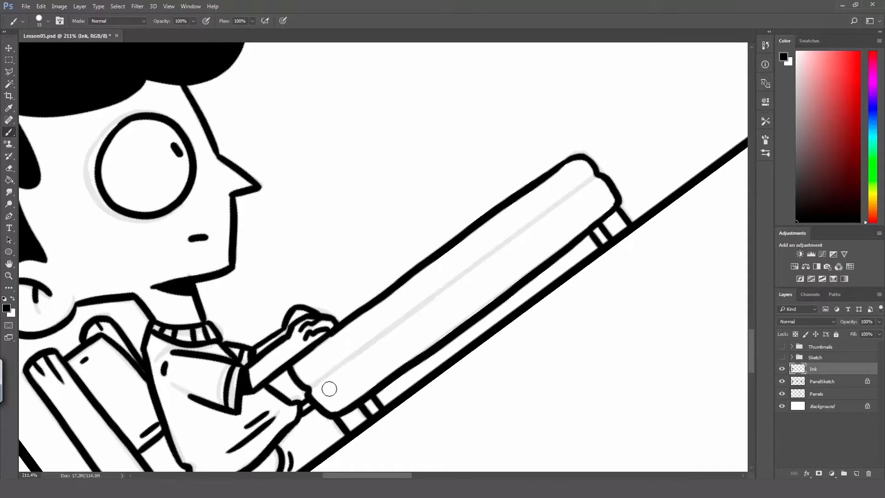
left_click_drag(309, 390, 597, 173)
key("ctrl+z")
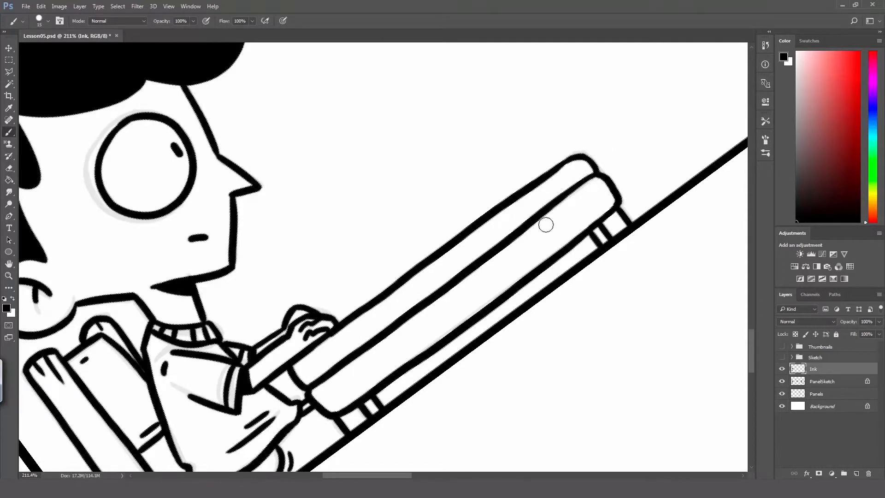
Ink two small detail marks at each end of the table's lower part
left_click(327, 396)
left_click(339, 398)
left_click_drag(596, 186, 600, 207)
key("ctrl+z")
key("ctrl+z")
Try to ink the left side of the first panel's speech bubble in one stroke
key("r")
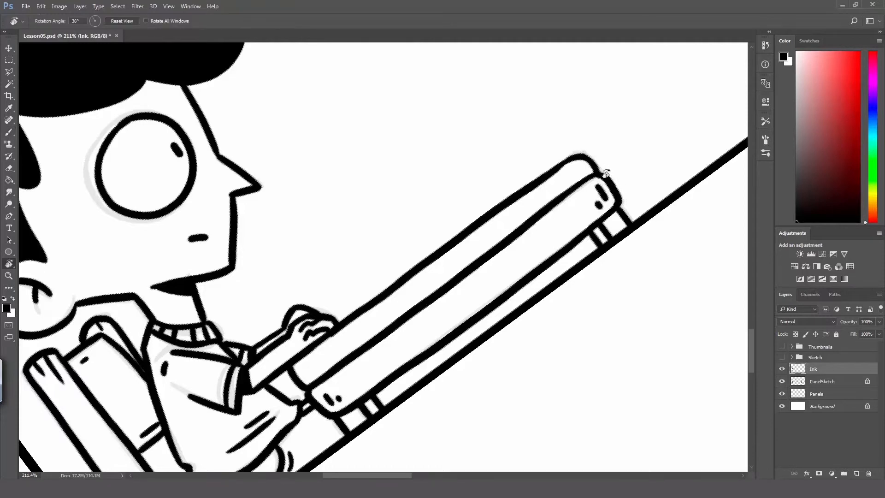
mouse_move(520, 154)
left_mouse_down()
mouse_move(544, 198)
mouse_move(553, 271)
left_mouse_up()
key("z")
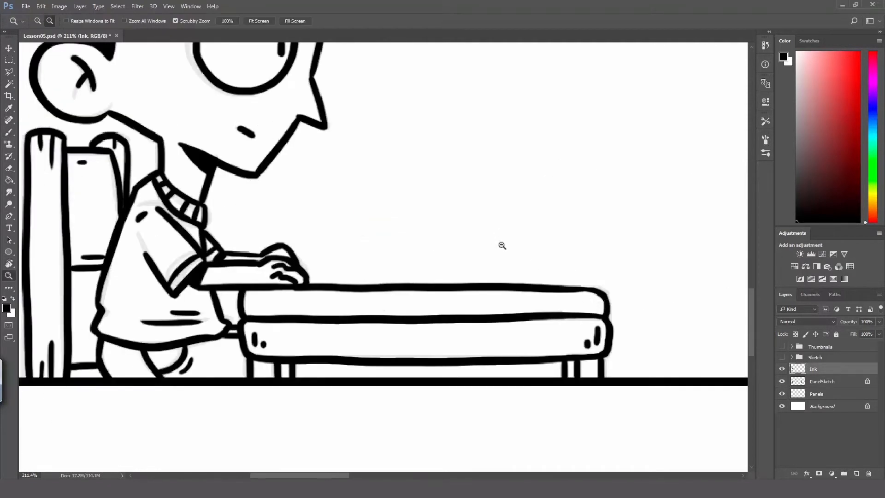
left_click(498, 248, "alt")
left_click(504, 239, "alt")
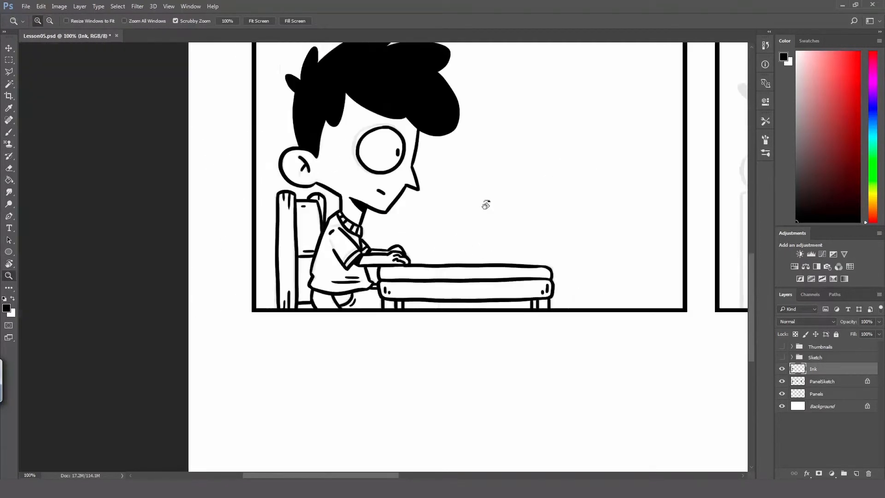
key("h")
left_click_drag(470, 230, 388, 341)
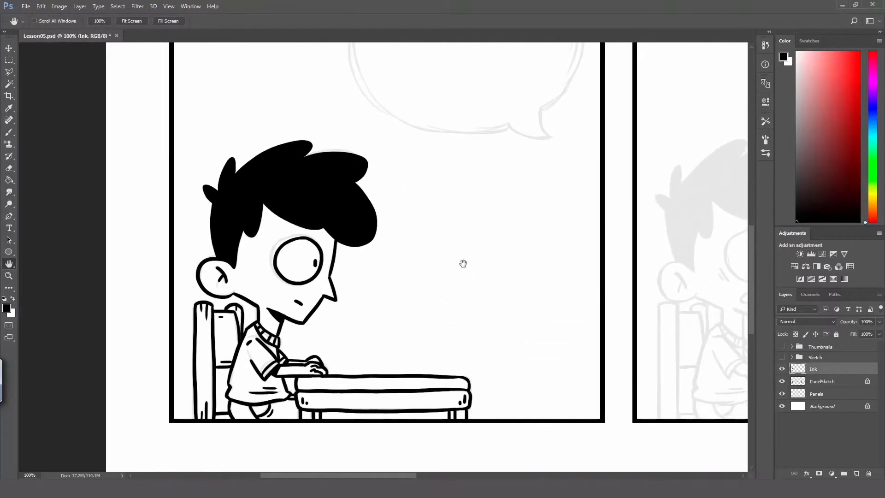
left_click_drag(463, 264, 491, 249)
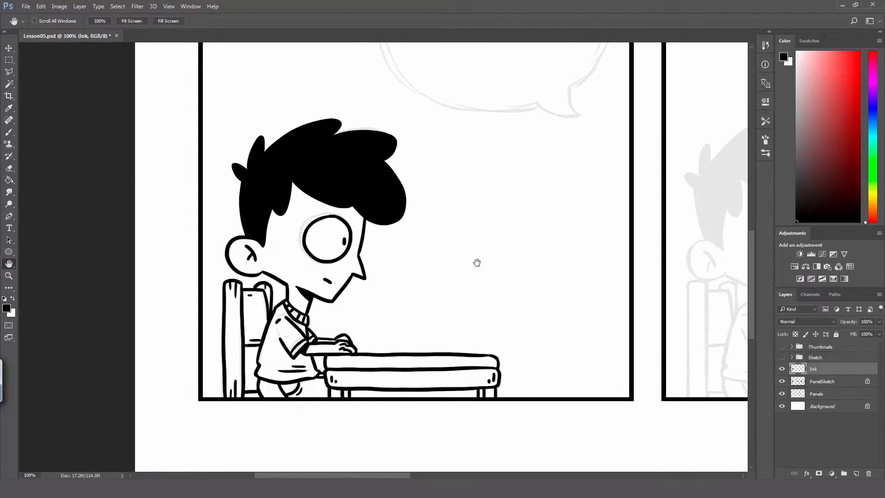
left_click_drag(475, 271, 476, 249)
left_click_drag(470, 287, 440, 460)
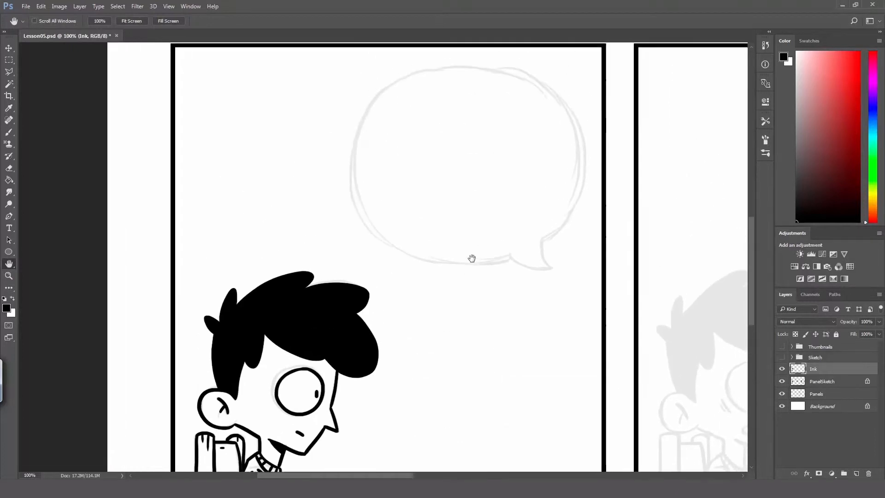
left_click_drag(472, 258, 454, 365)
left_click_drag(471, 276, 483, 239)
key("b")
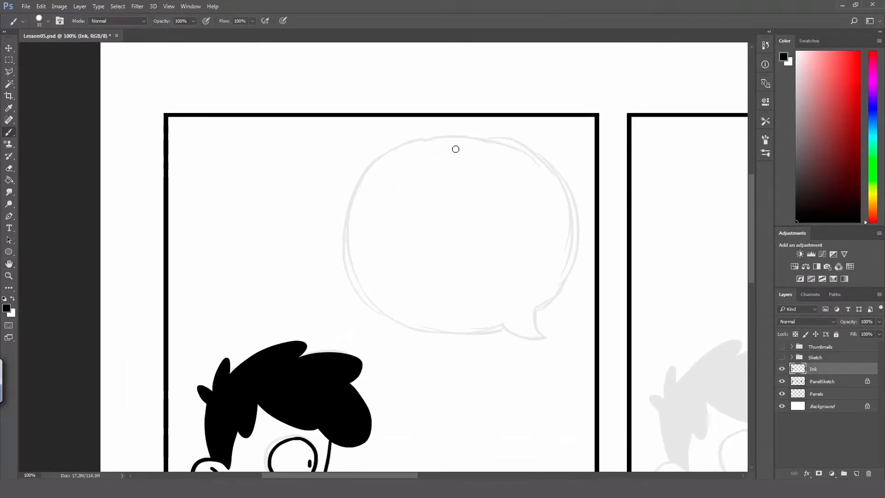
left_click_drag(391, 149, 391, 308)
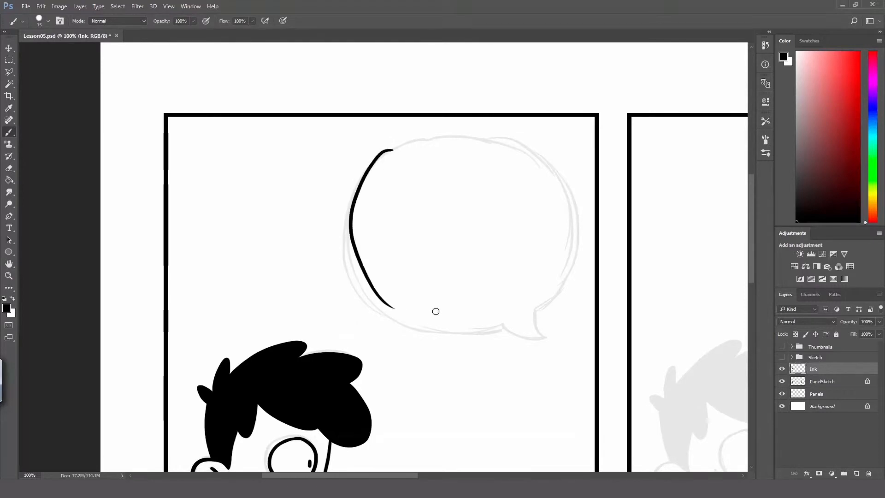
key("ctrl+z")
Ink the speech bubble's bottom curve from the base of the tail around to its left side
key("r")
mouse_move(454, 174)
left_mouse_down()
mouse_move(461, 306)
mouse_move(433, 249)
left_mouse_up()
key("h")
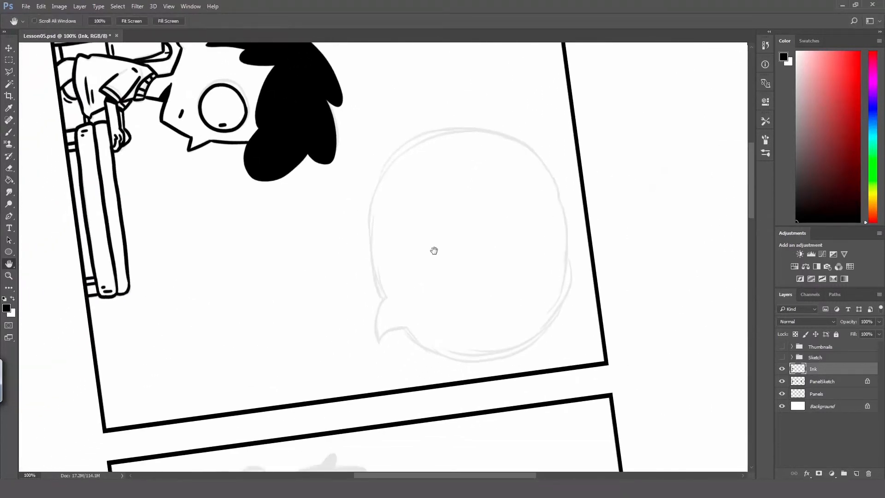
key("b")
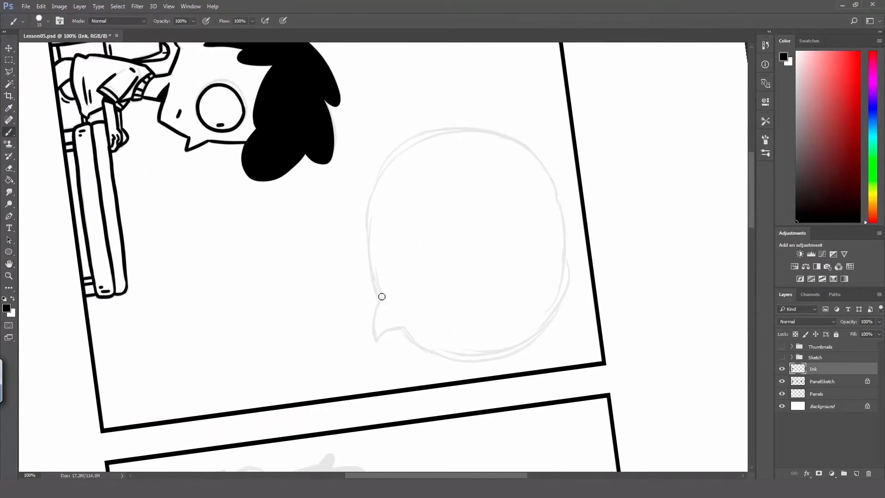
mouse_move(382, 297)
left_mouse_down()
mouse_move(476, 129)
mouse_move(401, 291)
mouse_move(397, 148)
left_mouse_up()
key("ctrl+z")
key("ctrl+z")
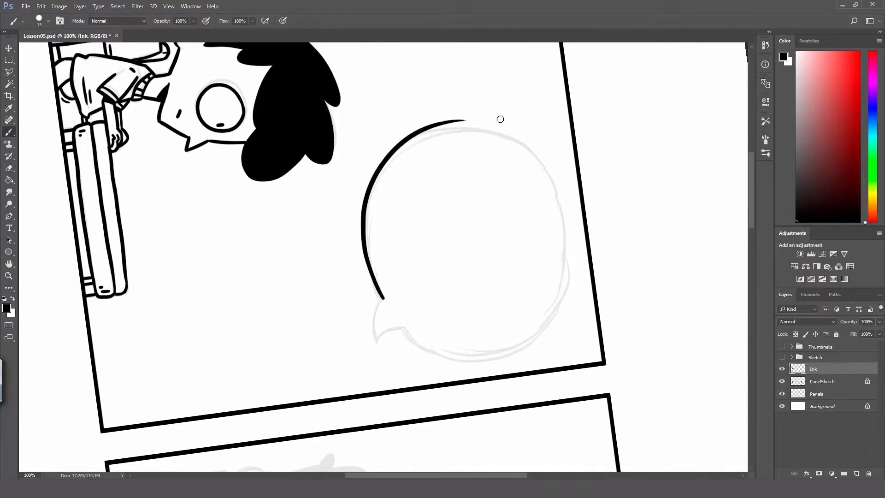
Ink the speech bubble's outline onward from its left side along the top curve towards the upper right
left_click_drag(459, 121, 567, 251)
key("ctrl+z")
key("r")
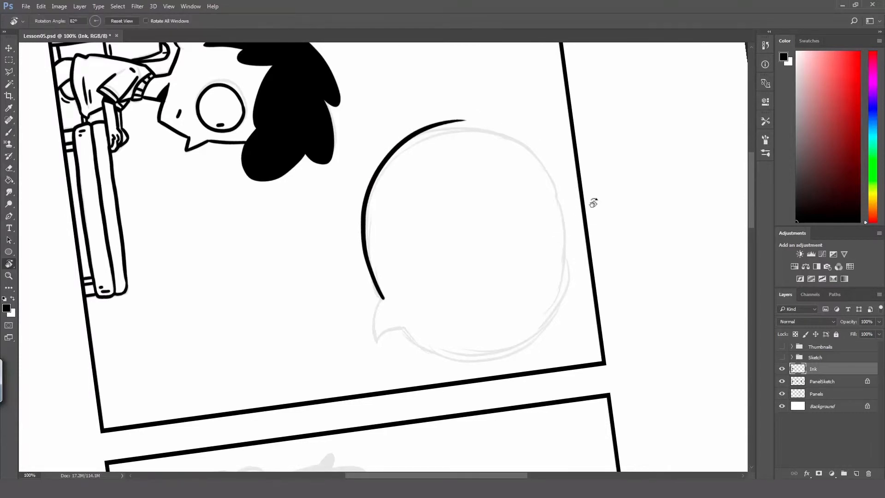
mouse_move(593, 200)
left_mouse_down()
mouse_move(254, 138)
mouse_move(217, 219)
mouse_move(233, 197)
left_mouse_up()
key("h")
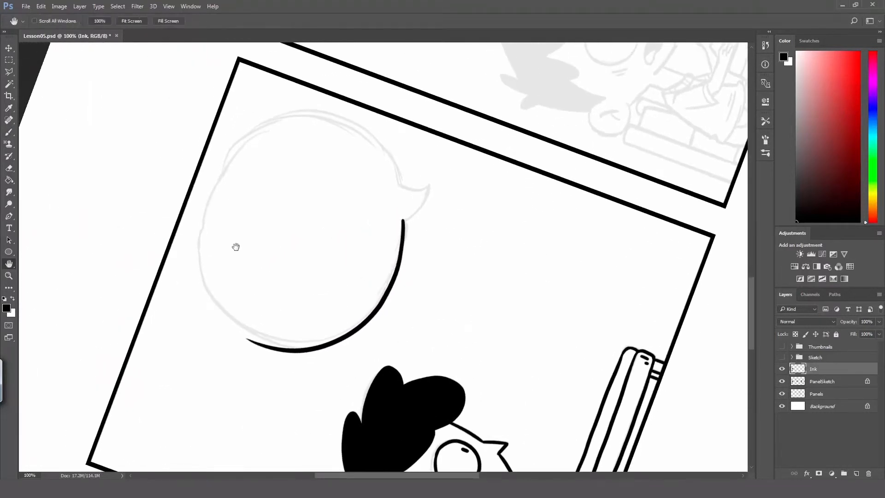
left_click_drag(235, 247, 289, 262)
key("b")
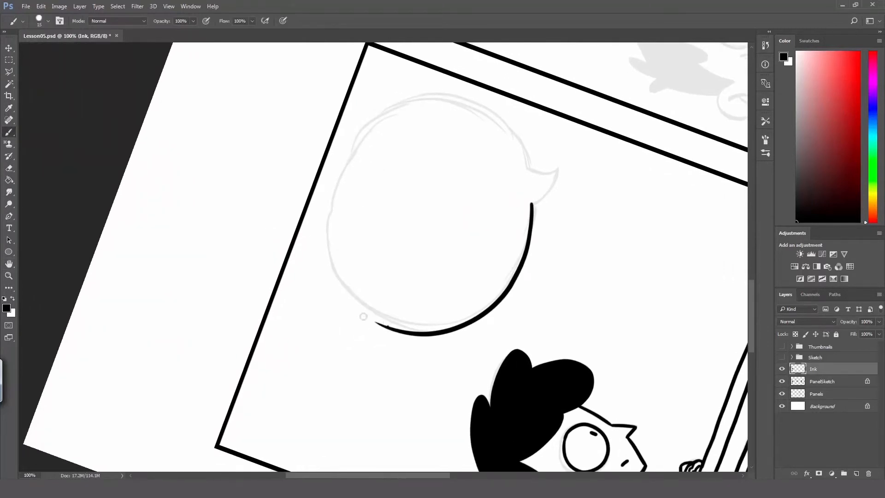
left_click_drag(363, 317, 373, 118)
key("ctrl+z")
left_click_drag(366, 317, 389, 127)
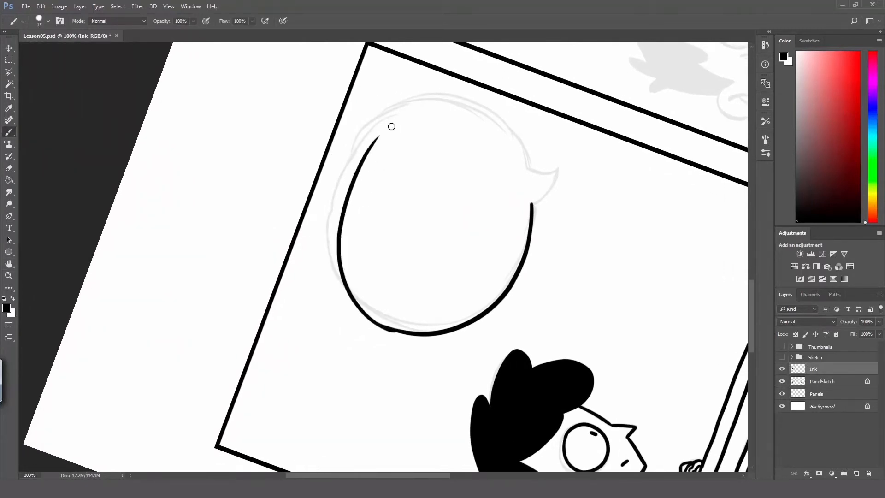
key("ctrl+z")
left_click_drag(396, 332, 351, 163)
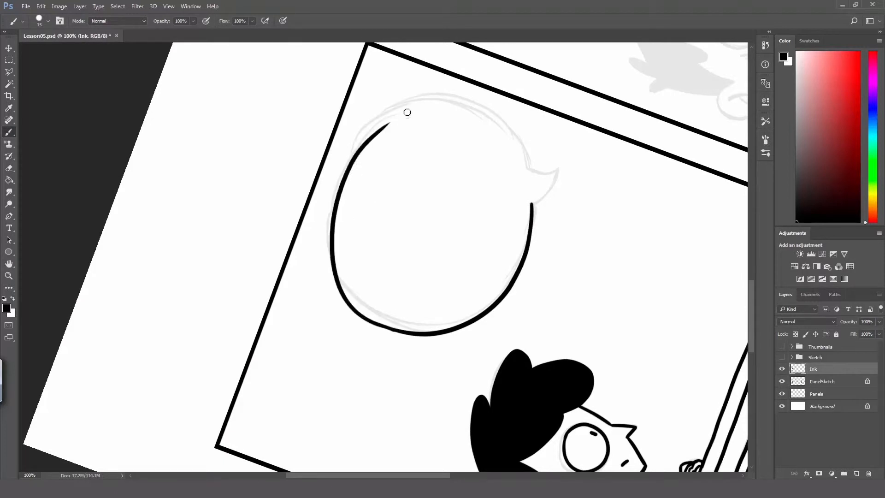
key("ctrl+z")
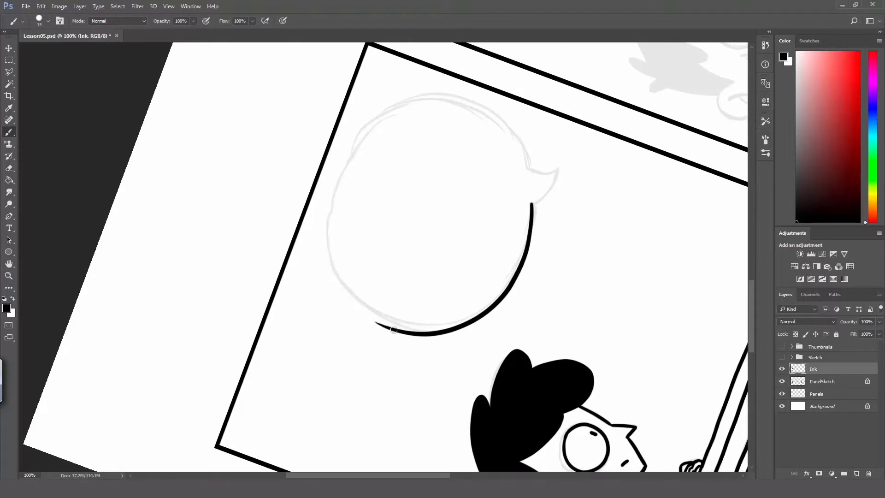
left_click_drag(394, 330, 357, 124)
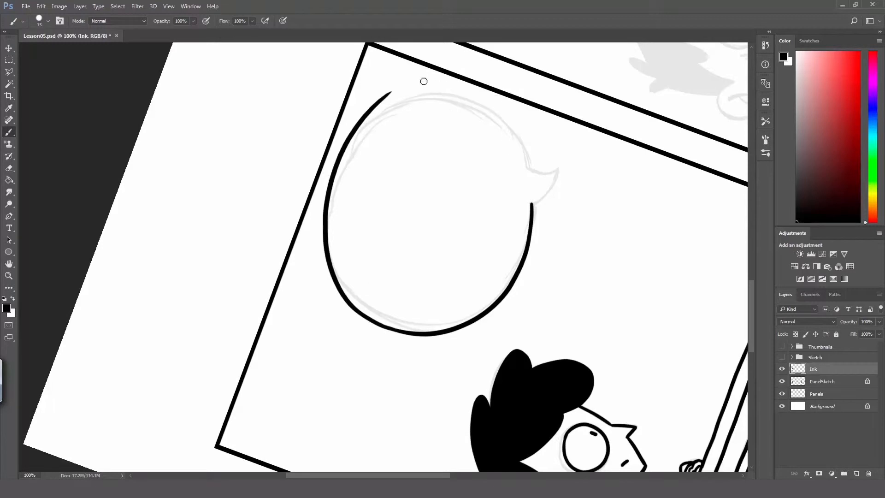
Ink the first speech bubble's outline from its upper right around the right side to the tail
mouse_move(379, 101)
left_mouse_down()
mouse_move(475, 90)
mouse_move(520, 141)
left_mouse_up()
key("ctrl+z")
mouse_move(381, 100)
left_mouse_down()
mouse_move(528, 145)
mouse_move(515, 168)
left_mouse_up()
key("ctrl+z")
mouse_move(381, 99)
left_mouse_down()
mouse_move(520, 160)
mouse_move(516, 178)
left_mouse_up()
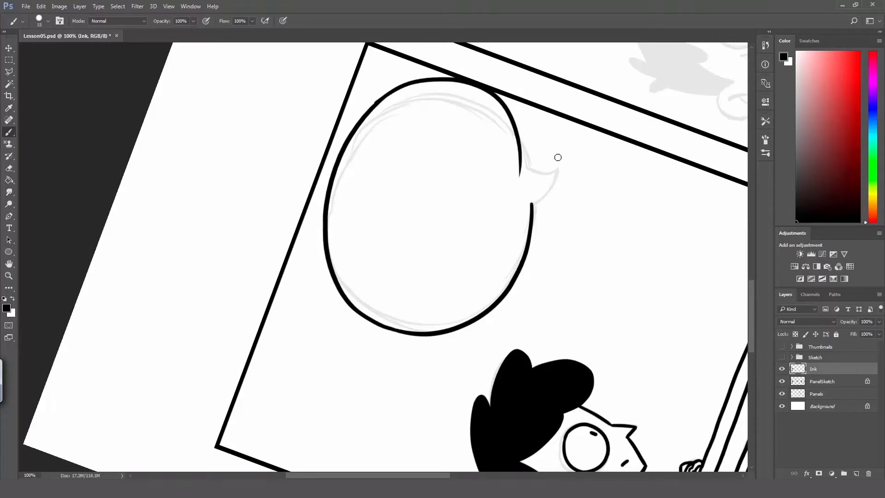
Ink the lower edge of the speech bubble's tail from the end of the bottom curve to the tip
key("r")
left_click_drag(548, 148, 501, 328)
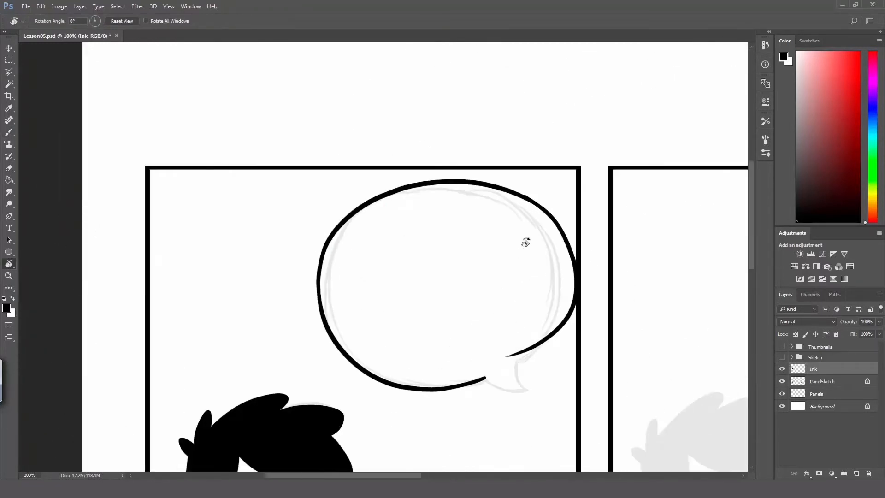
key("z")
left_click(528, 197)
key("b")
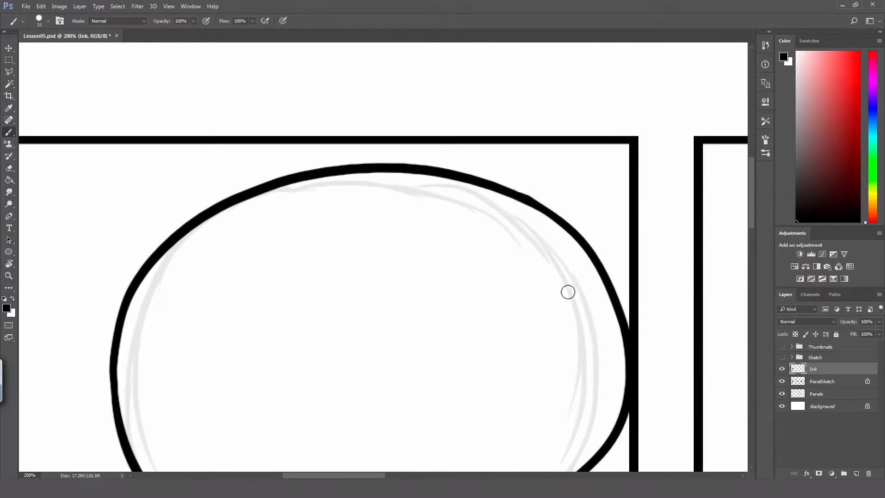
key("space")
mouse_move(545, 282)
left_mouse_down()
mouse_move(560, 162)
mouse_move(544, 204)
left_mouse_up()
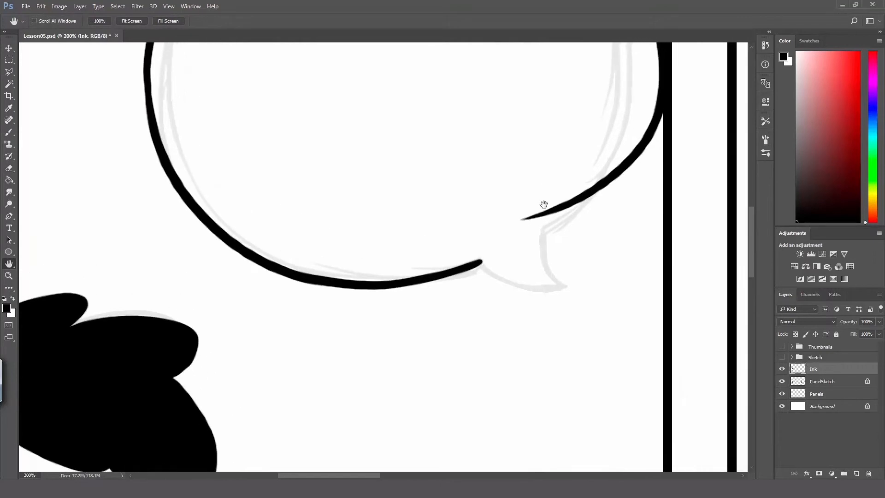
key("b")
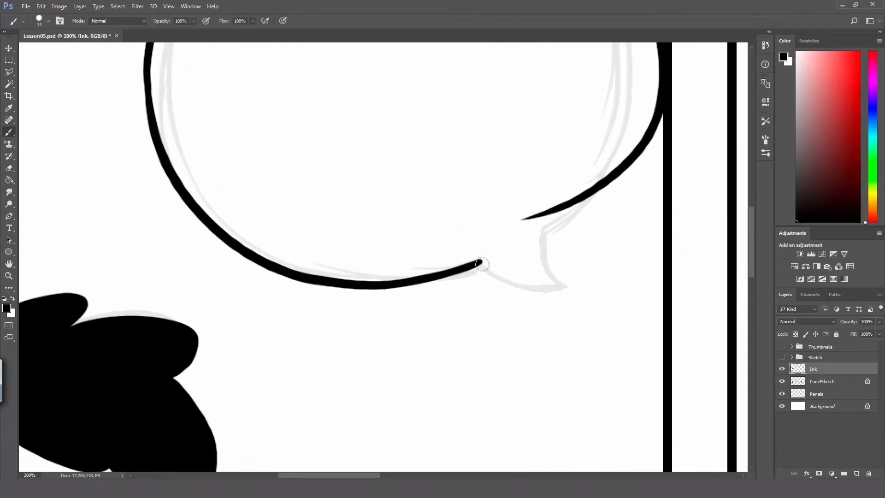
left_click_drag(482, 264, 552, 279)
key("ctrl+z")
left_click_drag(481, 263, 572, 284)
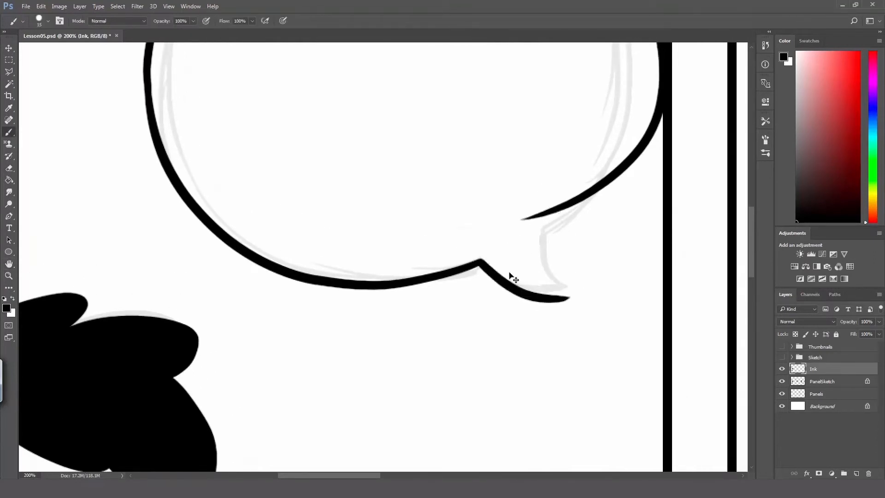
key("ctrl+z")
left_click_drag(484, 265, 571, 278)
key("ctrl+z")
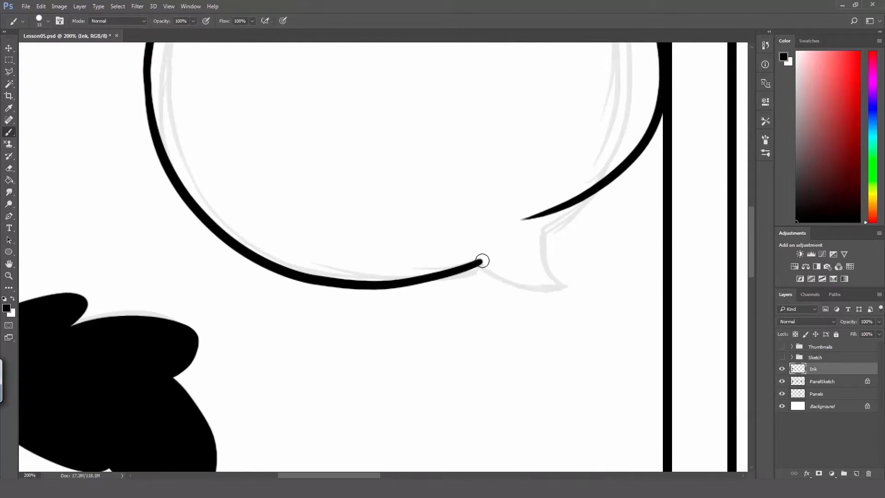
mouse_move(483, 261)
left_mouse_down()
mouse_move(573, 276)
mouse_move(564, 207)
left_mouse_up()
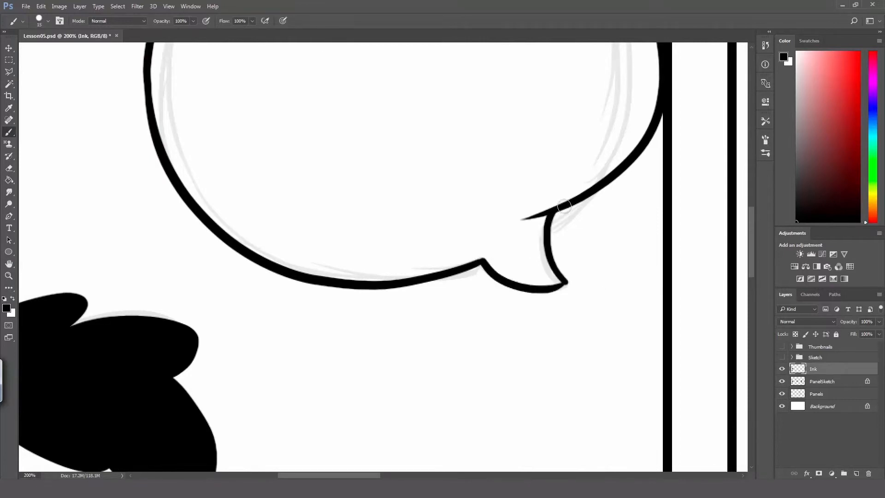
Ink the right edge of the tail up to the bubble outline and erase the overshooting line end inside the bubble
key("ctrl+z")
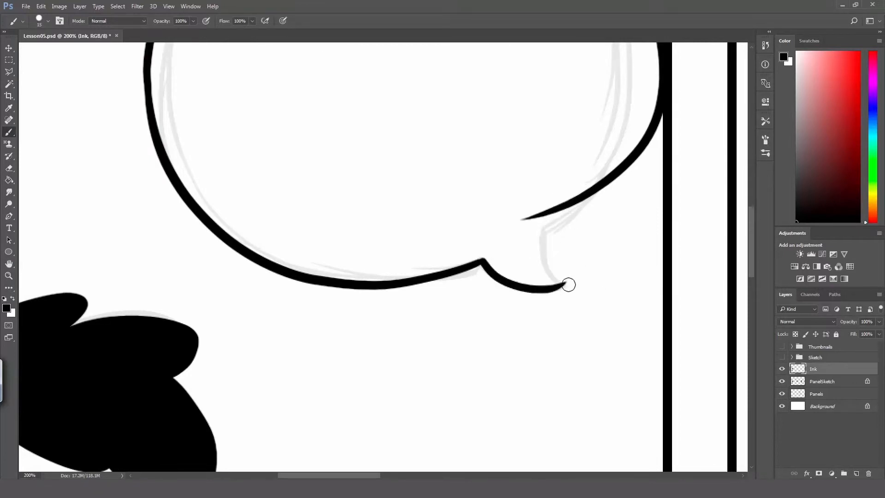
mouse_move(551, 267)
left_mouse_down()
mouse_move(546, 224)
mouse_move(556, 202)
left_mouse_up()
key("ctrl+z")
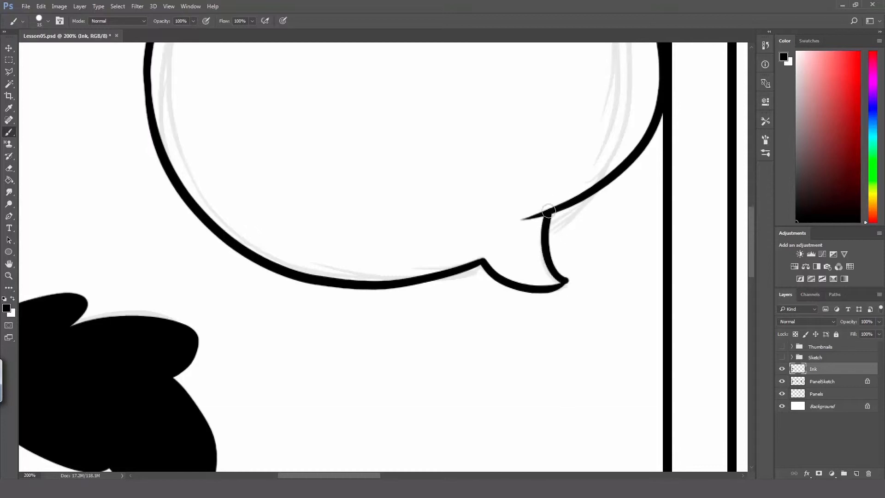
key("e")
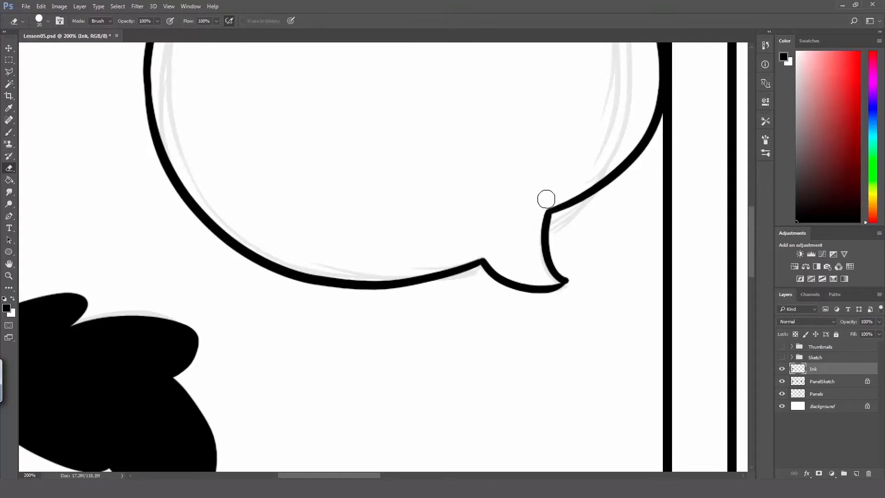
Select the inked speech bubble with the Polygonal Lasso, move it slightly down and left off the panel border, and deselect
key("z")
left_click(545, 180, "alt")
left_click(546, 179, "alt")
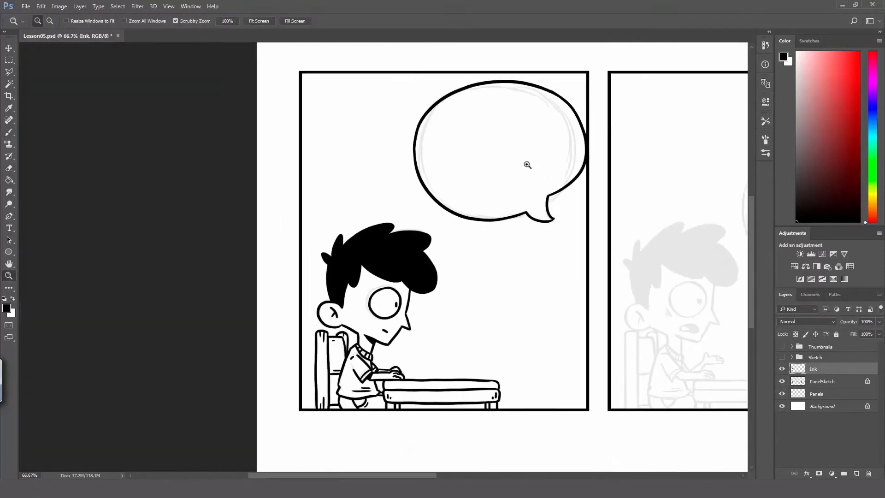
key("h")
left_click_drag(528, 170, 515, 196)
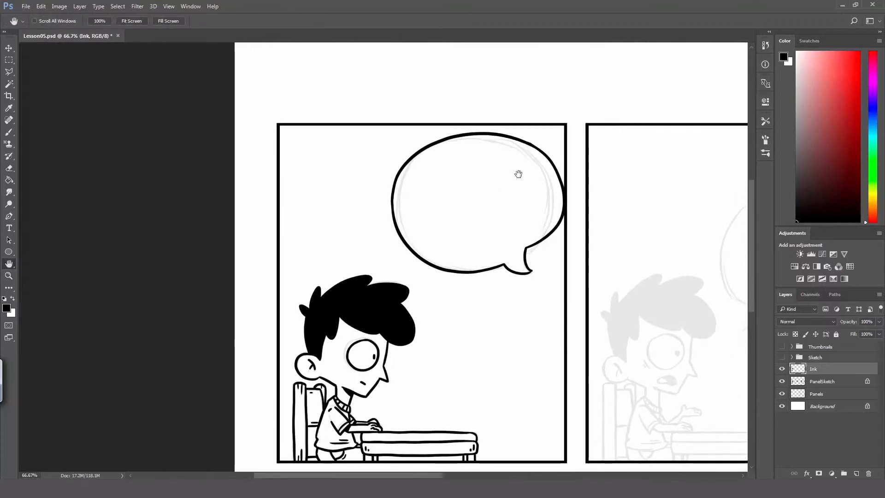
key("l")
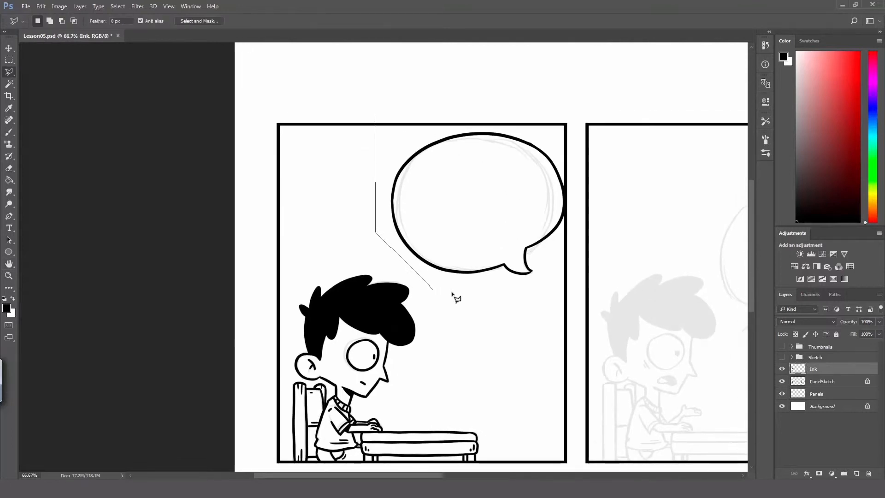
left_click(428, 283)
left_click(548, 299)
left_click(577, 246)
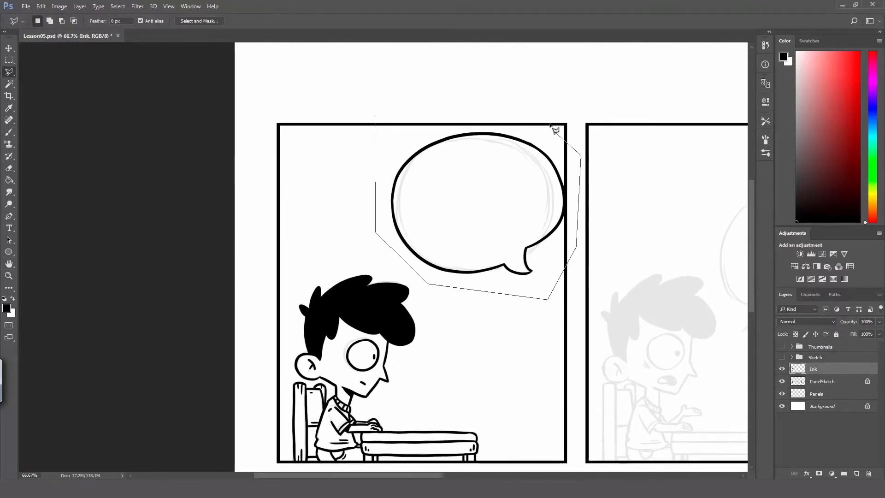
left_click(542, 115)
left_click(376, 115)
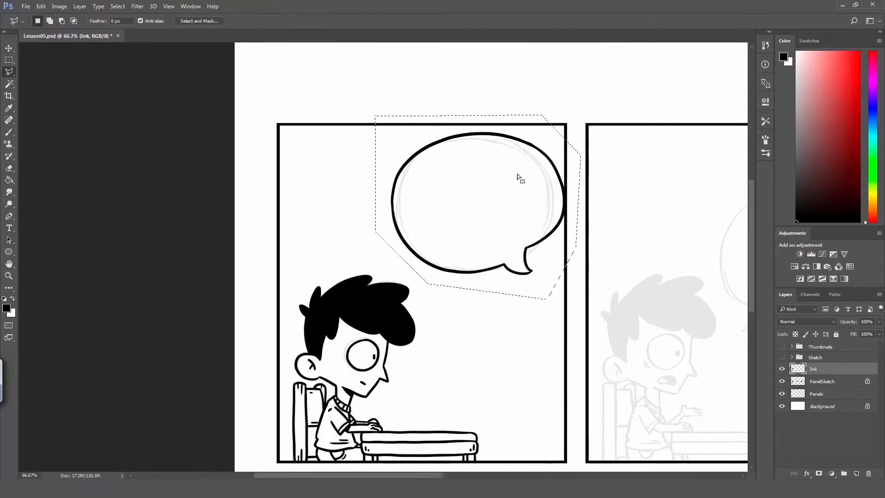
key("v")
left_click_drag(545, 156, 539, 160)
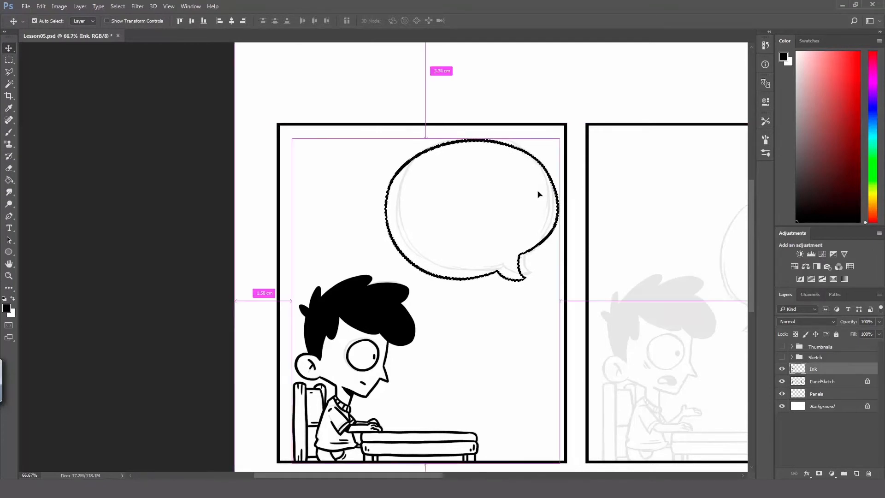
key("ctrl+d")
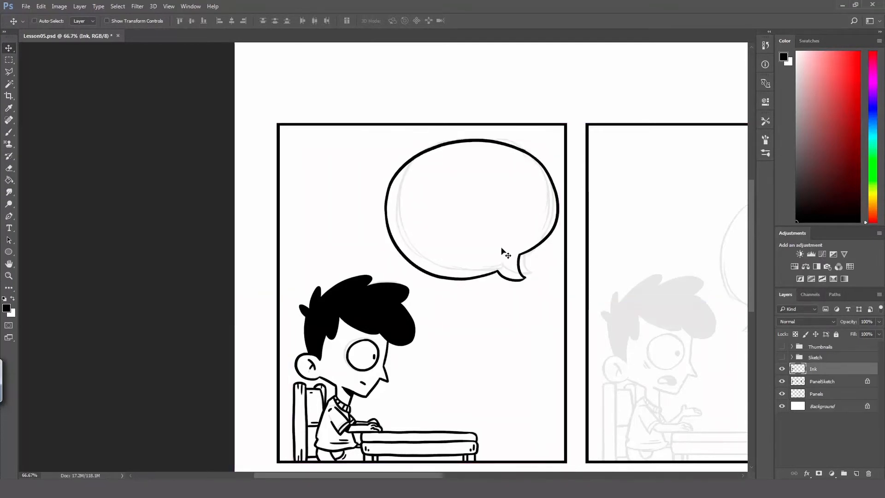
Bring the whole comic strip into view and save Lesson05.psd
key("h")
left_click_drag(496, 234, 436, 223)
key("z")
left_click(466, 234, "alt")
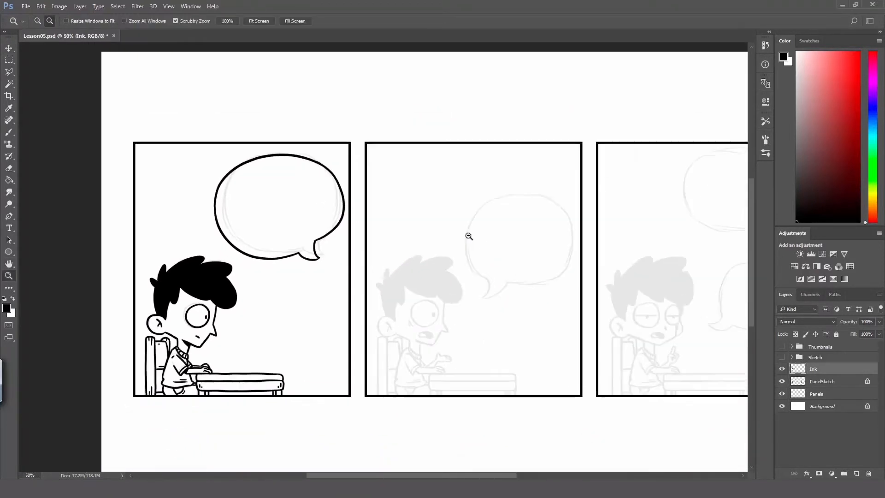
left_click(470, 240, "alt")
key("v")
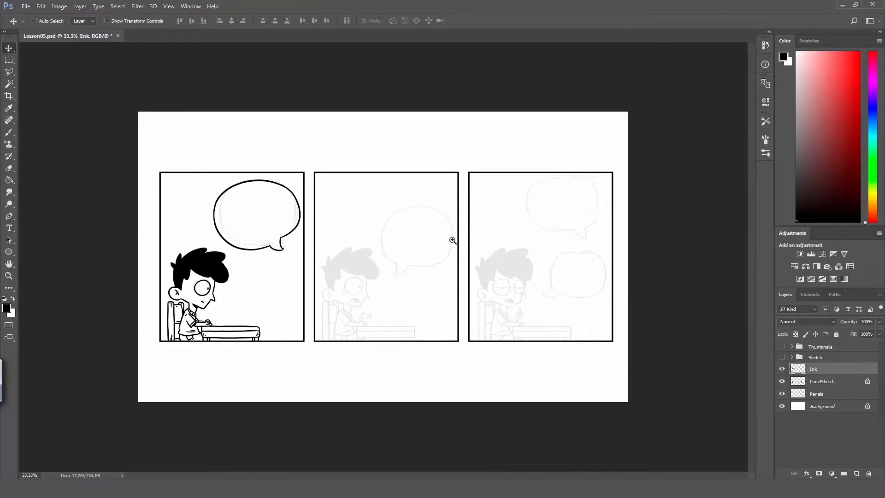
key("ctrl")
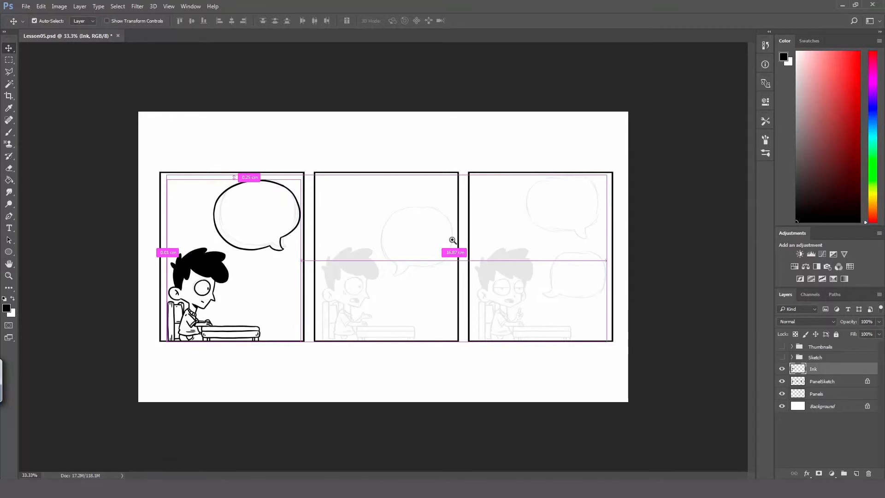
key("ctrl+s")
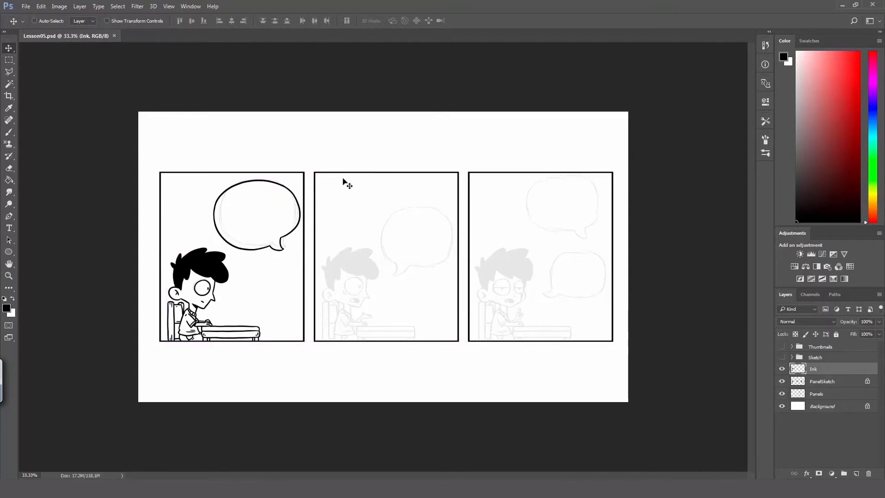
Ink the sideburn, back of the head and rear tufts of the boy's hair in the second panel
key("z")
left_click(349, 289)
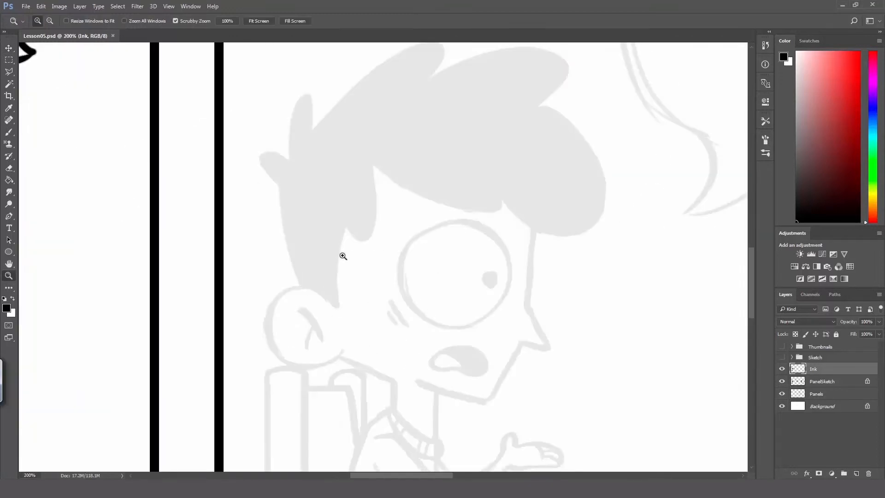
key("b")
mouse_move(335, 305)
left_mouse_down()
mouse_move(340, 354)
mouse_move(347, 225)
left_mouse_up()
left_click_drag(347, 226, 372, 164)
left_click_drag(300, 285, 284, 179)
left_click_drag(283, 187, 313, 135)
Ink the rest of the second boy's hair outline, including the fringe, and the outer curve of his ear
key("r")
mouse_move(306, 336)
left_mouse_down()
mouse_move(309, 174)
mouse_move(328, 228)
left_mouse_up()
key("ctrl+z")
left_click_drag(326, 223, 400, 150)
key("r")
left_click_drag(346, 230, 444, 219)
mouse_move(443, 221)
left_mouse_down()
mouse_move(476, 333)
mouse_move(283, 339)
left_mouse_up()
key("r")
left_click_drag(398, 414, 433, 235)
Ink the second boy's round eye, shift it slightly right with a lasso selection, and add the pupil
key("r")
key("ctrl+z")
mouse_move(457, 193)
left_mouse_down()
mouse_move(398, 259)
mouse_move(389, 233)
mouse_move(462, 196)
left_mouse_up()
key("l")
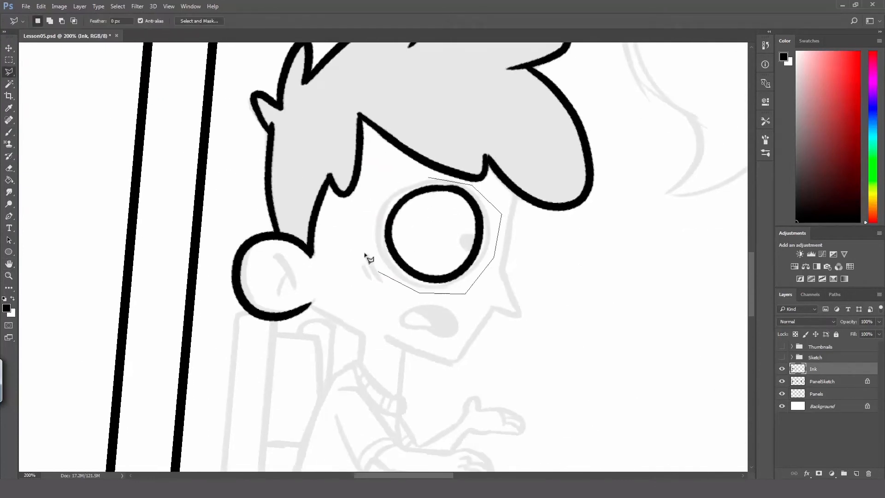
key("v")
left_click_drag(466, 240, 474, 241)
key("b")
left_click(468, 241)
Ink the second boy's face profile with nose and chin, his jaw and neck lines, and the inner ear lines
left_click_drag(518, 181, 503, 266)
mouse_move(504, 271)
left_mouse_down()
mouse_move(519, 315)
mouse_move(388, 342)
left_mouse_up()
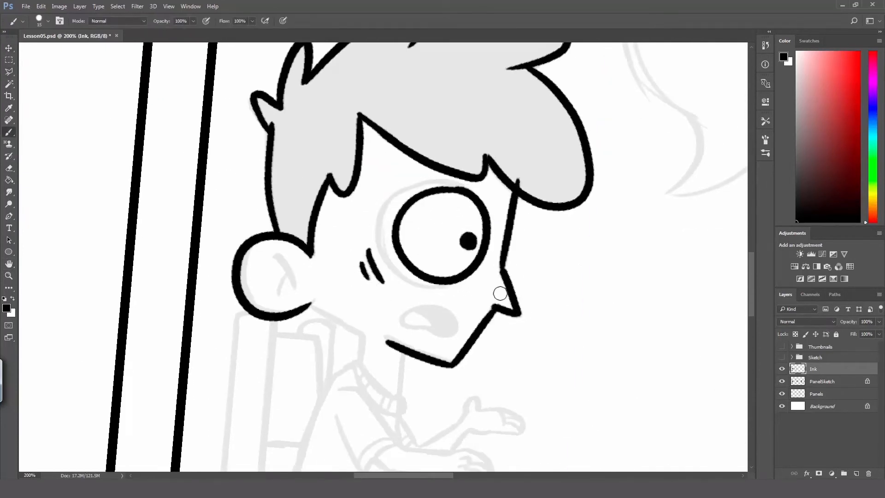
mouse_move(310, 304)
left_mouse_down()
mouse_move(364, 333)
mouse_move(362, 365)
left_mouse_up()
left_click_drag(406, 354, 400, 396)
left_click_drag(374, 335, 380, 340)
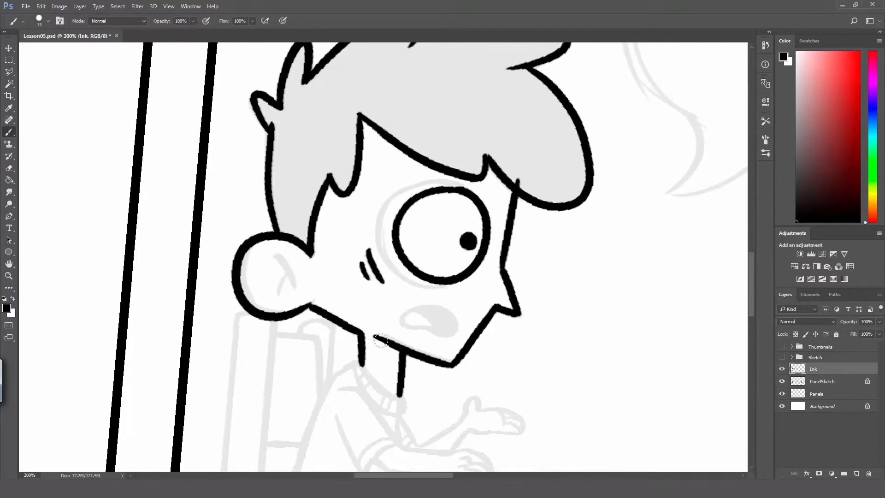
left_click_drag(268, 257, 291, 292)
left_click_drag(280, 272, 274, 291)
Select the inside of the second boy's hair outline with the Magic Wand, fill it with black, and deselect
left_click_drag(418, 195, 401, 298)
key("w")
left_click(415, 217)
left_click(471, 178)
key("alt+BackSpace")
key("ctrl+d")
Ink the second boy's open mouth and his shirt's ribbed collar, back edge and front edge
key("b")
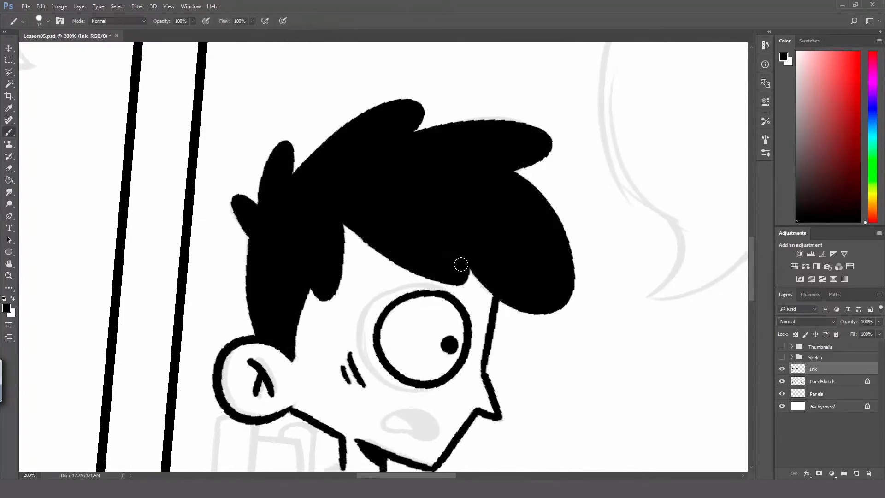
mouse_move(387, 418)
left_mouse_down()
mouse_move(416, 272)
mouse_move(466, 295)
left_mouse_up()
mouse_move(432, 268)
left_mouse_down()
mouse_move(440, 285)
mouse_move(456, 289)
left_mouse_up()
left_click_drag(430, 362, 473, 257)
mouse_move(415, 217)
left_mouse_down()
mouse_move(451, 251)
mouse_move(390, 227)
left_mouse_up()
mouse_move(347, 333)
left_mouse_down()
mouse_move(385, 239)
mouse_move(345, 362)
left_mouse_up()
left_click_drag(453, 327, 464, 366)
left_click_drag(454, 269, 451, 293)
mouse_move(406, 221)
left_mouse_down()
mouse_move(457, 258)
mouse_move(447, 265)
left_mouse_up()
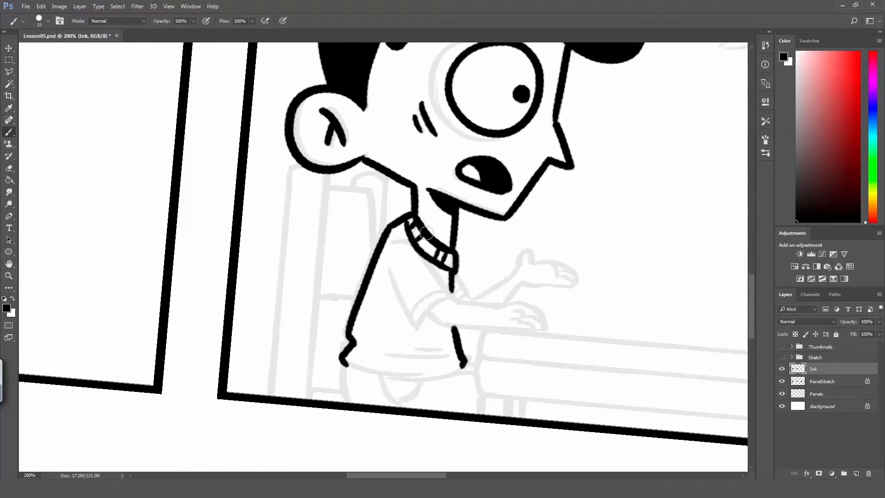
Ink the near sleeve of the second boy's shirt with its cuff
mouse_move(394, 249)
left_mouse_down()
mouse_move(450, 295)
mouse_move(416, 327)
left_mouse_up()
left_click_drag(411, 314, 439, 290)
key("ctrl+z")
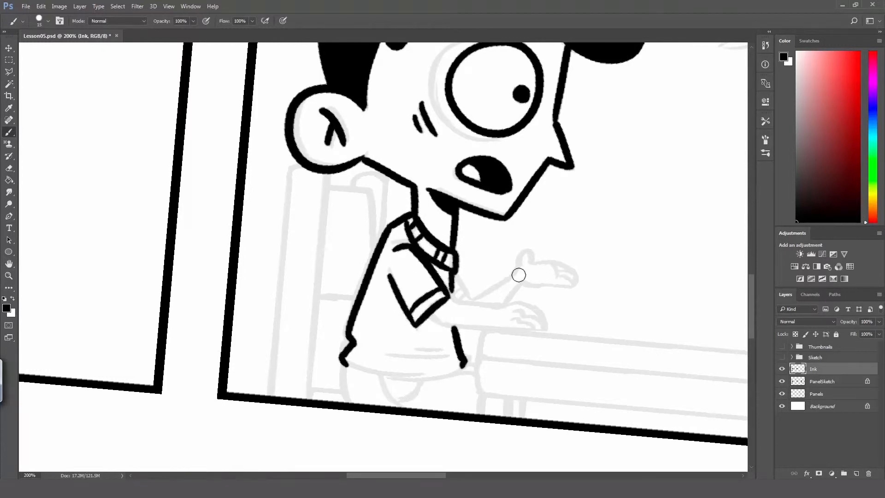
Ink the second boy's forearm resting on the table and his other arm raised with an open hand
left_click_drag(518, 275, 477, 159)
mouse_move(464, 223)
left_mouse_down()
mouse_move(456, 283)
mouse_move(534, 231)
left_mouse_up()
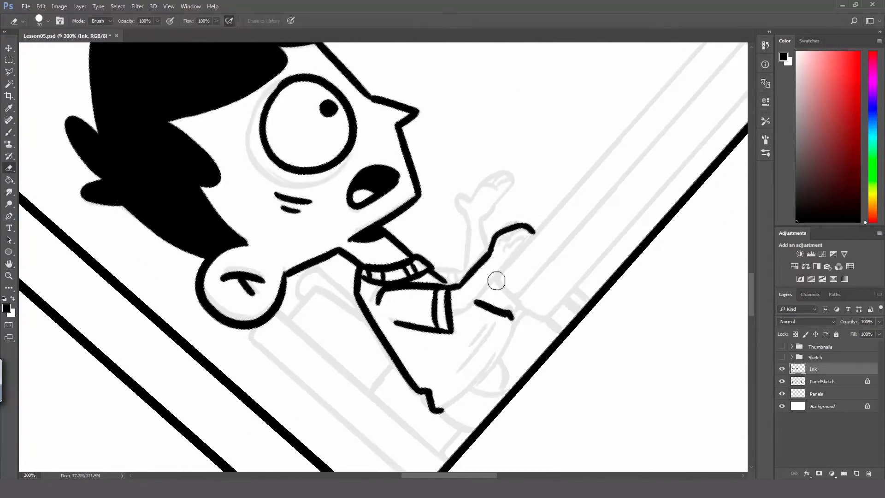
left_click_drag(457, 318, 514, 257)
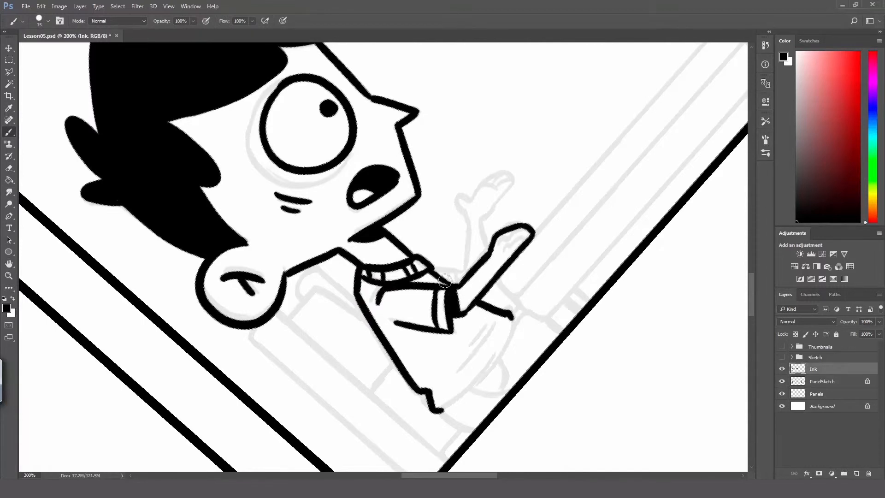
mouse_move(459, 276)
left_mouse_down()
mouse_move(510, 174)
mouse_move(509, 193)
left_mouse_up()
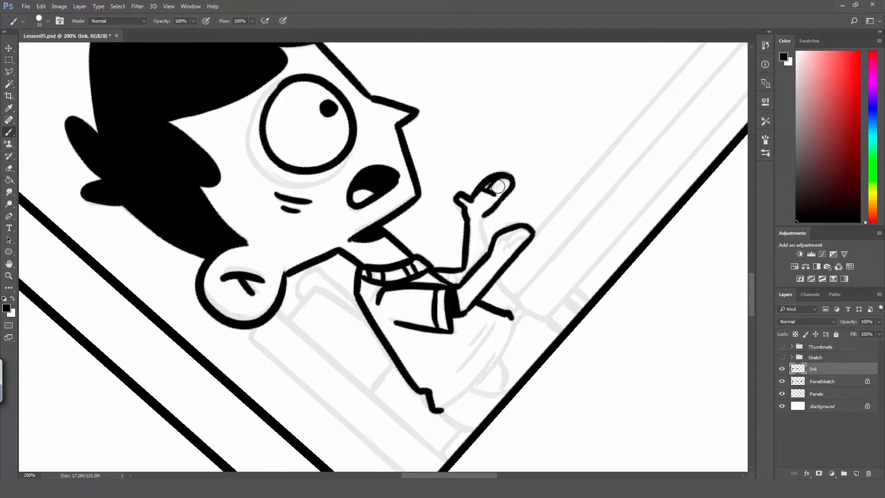
left_click_drag(451, 273, 455, 282)
Ink the hem and fold lines of the second boy's shirt and the trouser lines below it
key("r")
left_click_drag(454, 276, 419, 322)
mouse_move(381, 395)
left_mouse_down()
mouse_move(444, 271)
mouse_move(361, 315)
left_mouse_up()
left_click_drag(367, 242, 357, 357)
key("r")
left_click_drag(441, 286, 402, 196)
key("b")
left_click_drag(371, 281, 378, 316)
mouse_move(478, 276)
left_mouse_down()
mouse_move(498, 278)
mouse_move(501, 267)
left_mouse_up()
left_click_drag(508, 234, 510, 316)
left_click_drag(407, 290, 425, 315)
key("r")
left_click_drag(494, 229, 452, 166)
left_click_drag(408, 247, 456, 205)
mouse_move(426, 222)
left_mouse_down()
mouse_move(445, 204)
mouse_move(464, 255)
left_mouse_up()
key("r")
left_click_drag(440, 92, 411, 243)
left_click_drag(328, 283, 400, 214)
Add a new layer and ink the two long vertical sides of the second panel's front chair post on it
key("b")
left_click(857, 474)
mouse_move(343, 169)
left_mouse_down()
mouse_move(380, 172)
mouse_move(344, 397)
left_mouse_up()
left_click_drag(381, 171, 381, 398)
Erase the Ink layer's lines that overlap the chair post, and merge the new layer down into Ink
left_click(814, 381)
key("e")
mouse_move(353, 168)
left_mouse_down()
mouse_move(440, 176)
mouse_move(439, 230)
left_mouse_up()
left_click(817, 368)
key("ctrl+e")
Ink the remaining chair back with its crossbars and add short wood grain marks in the second panel
key("b")
mouse_move(385, 184)
left_mouse_down()
mouse_move(417, 185)
mouse_move(433, 245)
left_mouse_up()
left_click_drag(386, 297, 416, 296)
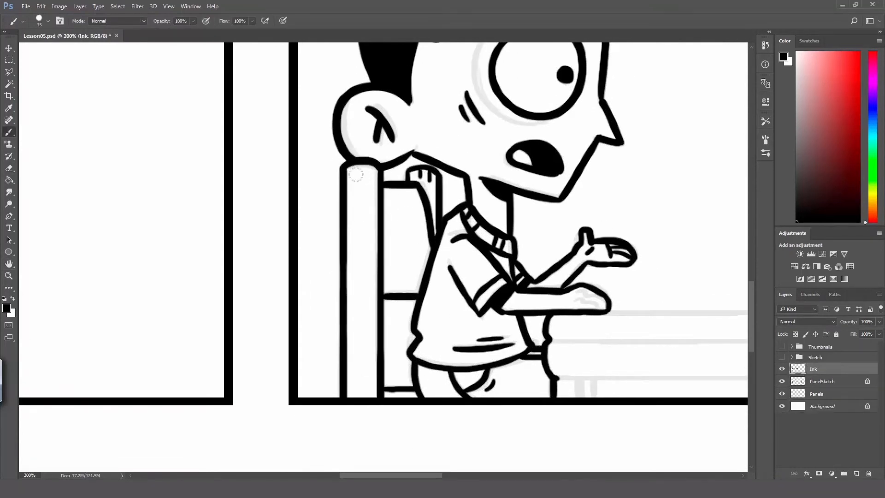
left_click_drag(356, 166, 356, 186)
left_click_drag(368, 167, 368, 199)
left_click_drag(391, 195, 403, 196)
Ink the second panel's table with its right end, long horizontal edges and left end
scroll(356, 401, "right", 5)
scroll(581, 336, "down", 4)
mouse_move(639, 271)
left_mouse_down()
mouse_move(652, 310)
mouse_move(641, 333)
left_mouse_up()
mouse_move(369, 269)
left_mouse_down()
mouse_move(629, 269)
mouse_move(577, 99)
left_mouse_up()
key("r")
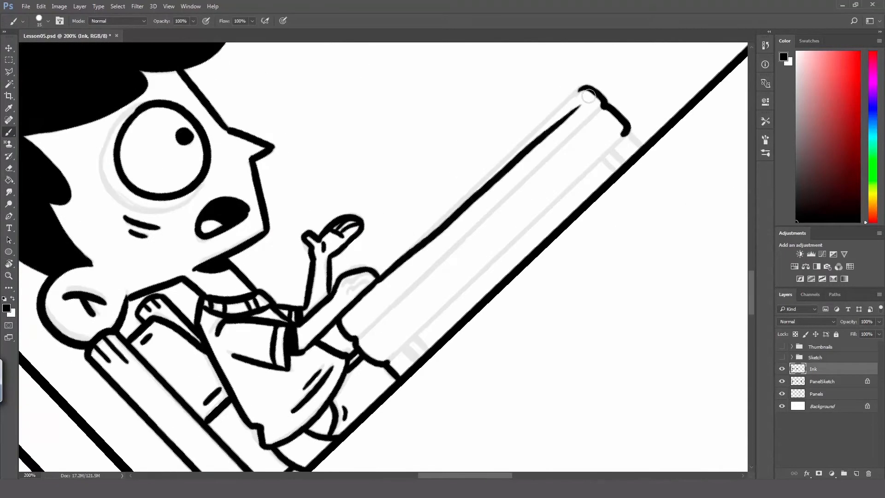
left_click_drag(391, 361, 627, 132)
mouse_move(356, 340)
left_mouse_down()
mouse_move(602, 106)
mouse_move(616, 130)
mouse_move(340, 354)
left_mouse_up()
Ink the second panel's table legs and the small detail marks at the table's ends
key("r")
key("Escape")
left_click_drag(353, 335, 353, 355)
left_click_drag(643, 332, 642, 354)
left_click_drag(619, 338, 619, 354)
key("z")
left_click(598, 298, "alt")
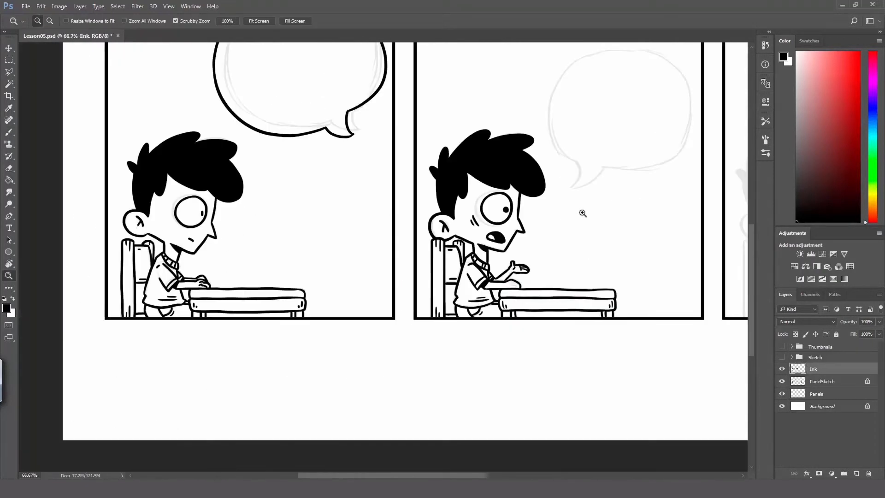
Ink the rounded outline of the second panel's speech bubble over the sketch, leaving a gap for the tail
left_click(507, 286)
left_click(508, 286)
left_click_drag(510, 277, 533, 288)
left_click(329, 258, "alt")
left_click(330, 258, "alt")
left_click(464, 94)
mouse_move(464, 95)
left_mouse_down()
mouse_move(474, 148)
mouse_move(467, 146)
left_mouse_up()
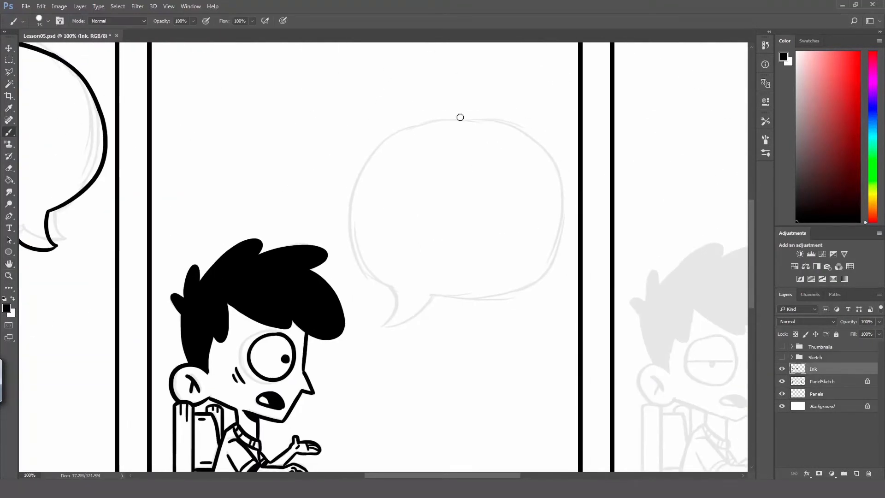
left_click_drag(518, 131, 466, 115)
key("ctrl+z")
key("r")
mouse_move(492, 147)
left_mouse_down()
mouse_move(421, 107)
mouse_move(291, 152)
left_mouse_up()
key("b")
mouse_move(515, 252)
left_mouse_down()
mouse_move(334, 226)
mouse_move(487, 298)
left_mouse_up()
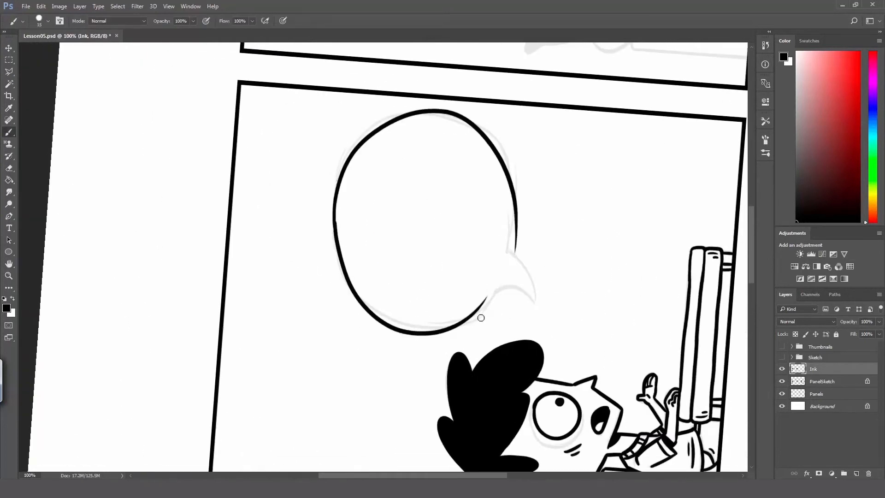
Ink the curved, pointed tail of the second panel's speech bubble and join it to the outline
key("z")
left_click(340, 219)
key("e")
key("r")
mouse_move(494, 196)
left_mouse_down()
mouse_move(502, 300)
mouse_move(490, 326)
left_mouse_up()
key("b")
mouse_move(421, 285)
left_mouse_down()
mouse_move(425, 366)
mouse_move(497, 315)
left_mouse_up()
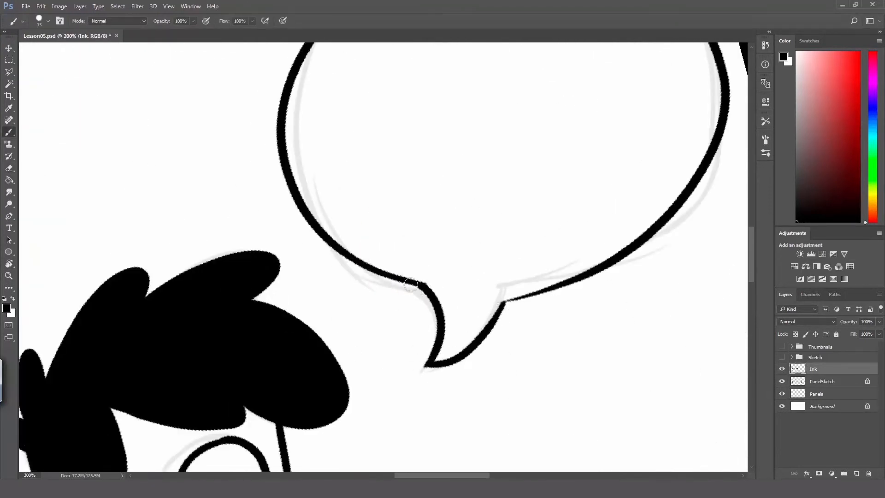
key("r")
left_click_drag(425, 279, 262, 307)
key("b")
key("e")
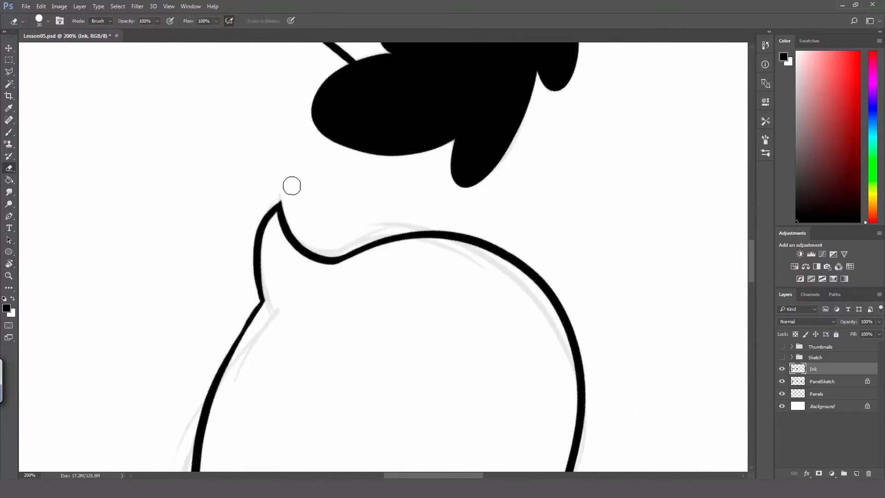
key("r")
key("Escape")
Ink the third-panel boy's near ear with its inner fold and the jawline
key("z")
left_click(496, 291, "alt")
left_click(500, 314)
key("b")
key("ctrl+z")
mouse_move(398, 217)
left_mouse_down()
mouse_move(408, 272)
mouse_move(413, 266)
left_mouse_up()
key("ctrl+z")
left_click_drag(363, 226, 390, 255)
mouse_move(382, 246)
left_mouse_down()
mouse_move(374, 259)
mouse_move(529, 315)
mouse_move(599, 278)
left_mouse_up()
left_click_drag(508, 158, 441, 198)
left_click_drag(445, 185, 448, 187)
key("ctrl+z")
Ink the third-panel boy's two round eyes with half-closed lids and dark pupils
mouse_move(541, 199)
left_mouse_down()
mouse_move(520, 275)
mouse_move(534, 272)
mouse_move(530, 203)
mouse_move(441, 113)
left_mouse_up()
key("ctrl+z")
key("ctrl+z")
left_click_drag(355, 251, 417, 187)
key("ctrl+z")
left_click_drag(445, 155, 480, 119)
left_click_drag(471, 165, 509, 264)
key("b")
left_click_drag(415, 239, 422, 241)
left_click_drag(520, 240, 527, 242)
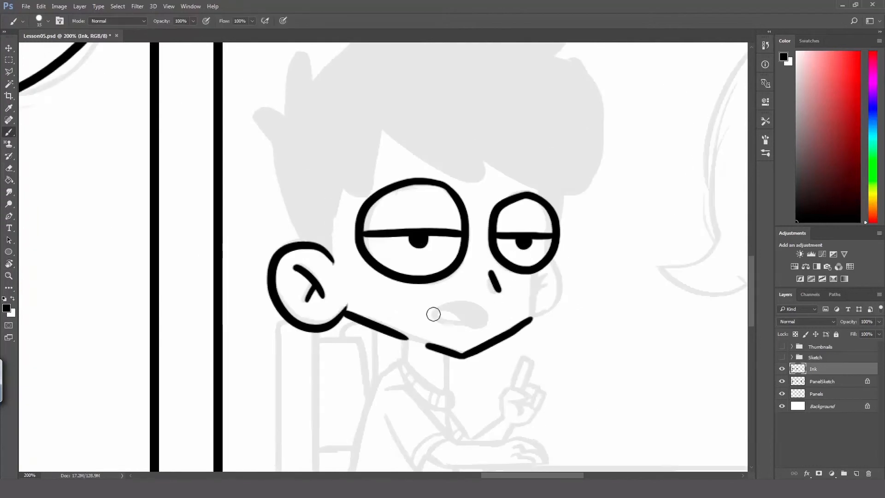
Ink the third-panel boy's open mouth, far ear and neck with the shadow under the chin
left_click_drag(433, 314, 477, 318)
mouse_move(529, 274)
left_mouse_down()
mouse_move(532, 317)
mouse_move(542, 299)
left_mouse_up()
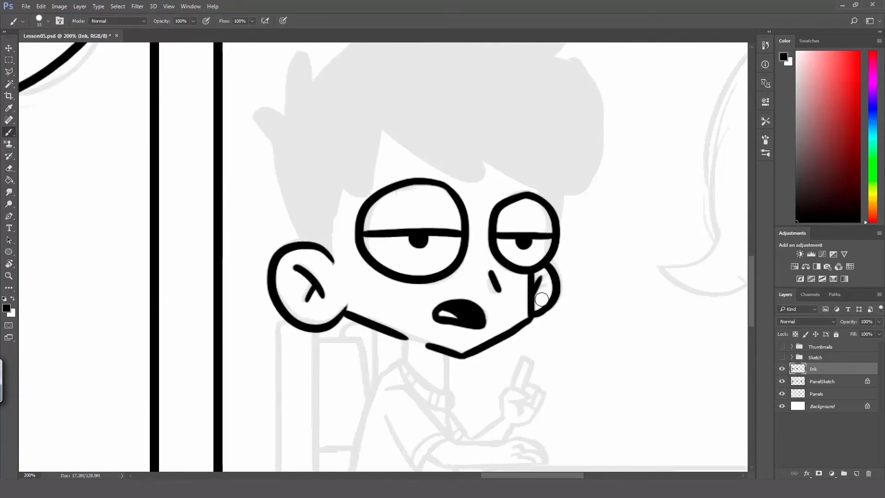
mouse_move(406, 340)
left_mouse_down()
mouse_move(445, 383)
mouse_move(441, 355)
left_mouse_up()
Ink the lower edge of the third-panel boy's hair, from the sideburn along the pointed fringe
key("space")
left_click_drag(357, 192, 419, 249)
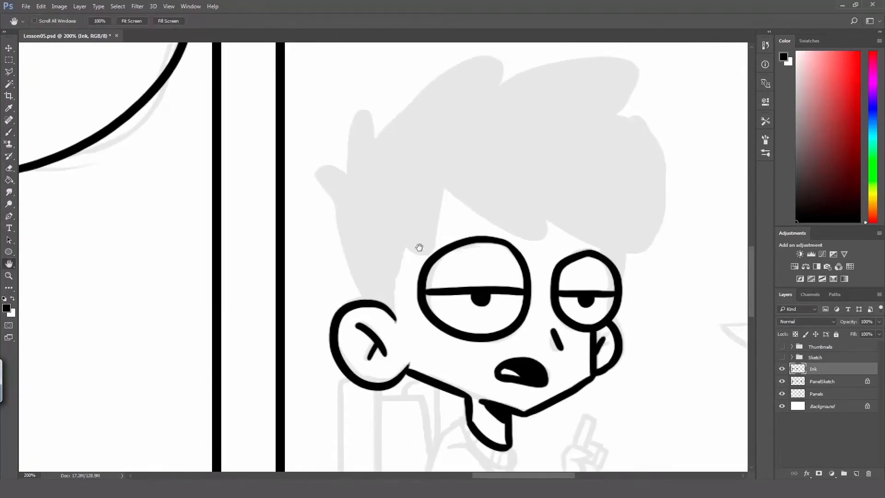
mouse_move(397, 320)
left_mouse_down()
mouse_move(411, 248)
mouse_move(442, 179)
left_mouse_up()
key("r")
left_click_drag(500, 166, 244, 209)
mouse_move(264, 157)
left_mouse_down()
mouse_move(403, 183)
mouse_move(415, 296)
left_mouse_up()
left_click_drag(415, 295, 473, 344)
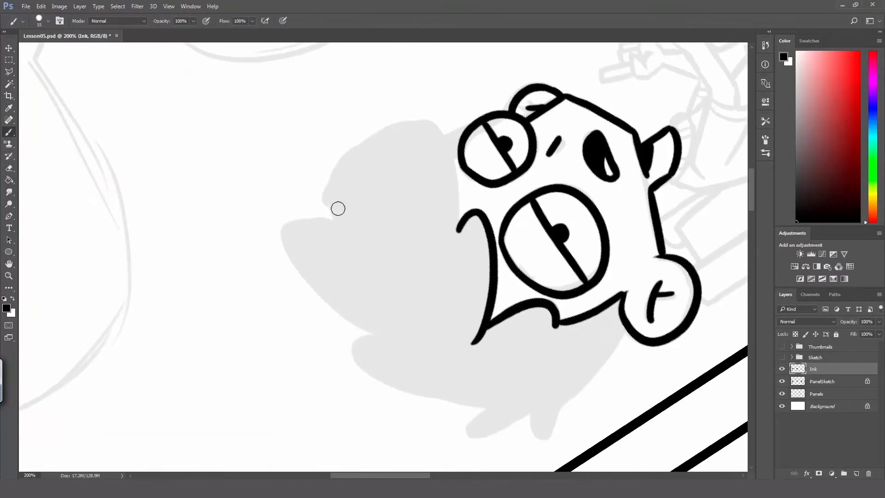
Ink the outer contour of the third-panel boy's hair, with its front tufts, back spikes and nape
left_click_drag(325, 225, 457, 235)
key("ctrl+z")
mouse_move(325, 228)
left_mouse_down()
mouse_move(393, 129)
mouse_move(462, 229)
left_mouse_up()
left_click_drag(481, 179, 497, 310)
mouse_move(362, 240)
left_mouse_down()
mouse_move(415, 200)
mouse_move(429, 119)
mouse_move(443, 152)
left_mouse_up()
key("ctrl+z")
left_click_drag(352, 285, 363, 249)
mouse_move(354, 311)
left_mouse_down()
mouse_move(325, 290)
mouse_move(340, 269)
left_mouse_up()
key("r")
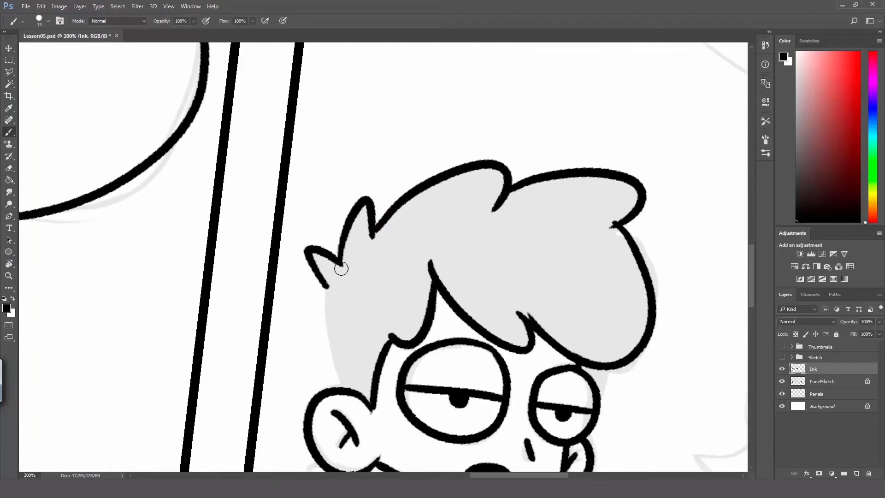
left_click_drag(342, 385, 327, 290)
Select the inside of the third-panel boy's hair, fill it with black, and touch up the sideburn tip
key("w")
left_click(401, 272)
left_click(117, 6)
key("g")
left_click(499, 241)
key("ctrl+d")
key("b")
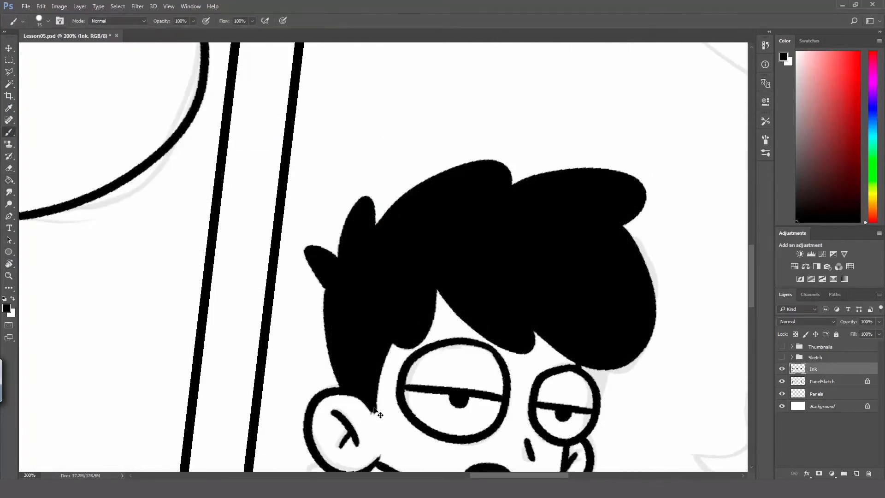
left_click_drag(378, 410, 371, 406)
key("e")
mouse_move(451, 326)
left_mouse_down()
mouse_move(424, 87)
mouse_move(416, 109)
left_mouse_up()
Ink the third-panel boy's shirt outline, from the shoulder and back around the hem to the front
key("r")
key("b")
mouse_move(395, 213)
left_mouse_down()
mouse_move(362, 312)
mouse_move(378, 350)
left_mouse_up()
key("r")
mouse_move(475, 323)
left_mouse_down()
mouse_move(380, 383)
mouse_move(498, 258)
left_mouse_up()
key("b")
key("r")
left_click_drag(457, 222, 462, 241)
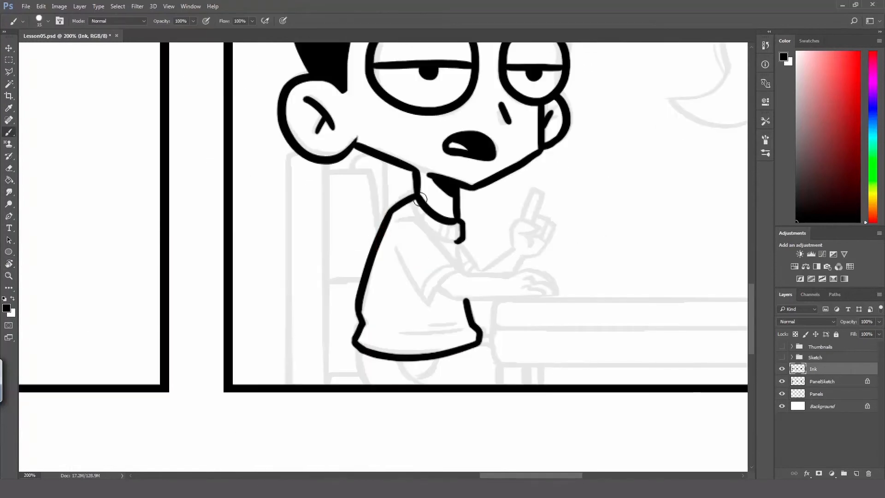
Clean up the neckline and ink the third-panel boy's collar and near sleeve
key("e")
left_click_drag(414, 201, 465, 248)
key("b")
mouse_move(417, 229)
left_mouse_down()
mouse_move(463, 274)
mouse_move(429, 304)
left_mouse_up()
key("ctrl+z")
left_click_drag(402, 260, 428, 304)
left_click_drag(451, 266, 423, 292)
Ink the forearm and hand resting on the table in the third panel, and darken the sleeve opening
key("r")
left_click_drag(476, 285, 467, 210)
left_click_drag(466, 209, 438, 276)
key("b")
mouse_move(494, 230)
left_mouse_down()
mouse_move(431, 306)
mouse_move(464, 231)
left_mouse_up()
key("ctrl+z")
mouse_move(437, 260)
left_mouse_down()
mouse_move(467, 224)
mouse_move(503, 220)
mouse_move(494, 233)
left_mouse_up()
key("r")
left_click_drag(496, 200, 454, 311)
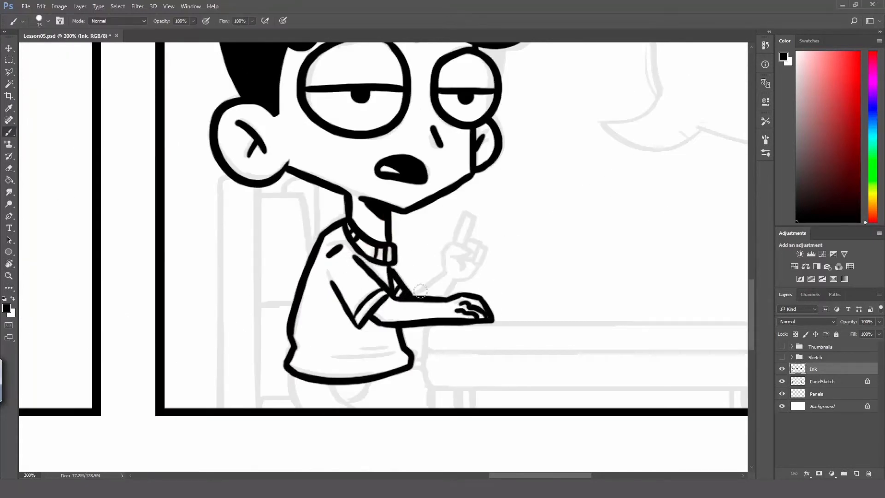
left_click_drag(398, 293, 376, 318)
Ink the third-panel boy's raised arm and hand with a pointing finger, and add fold lines near the shirt's hem
key("r")
left_click_drag(507, 300, 489, 222)
left_click_drag(426, 288, 446, 248)
mouse_move(447, 248)
left_mouse_down()
mouse_move(443, 217)
mouse_move(466, 231)
left_mouse_up()
mouse_move(444, 217)
left_mouse_down()
mouse_move(449, 186)
mouse_move(455, 220)
left_mouse_up()
mouse_move(458, 217)
left_mouse_down()
mouse_move(475, 212)
mouse_move(477, 231)
left_mouse_up()
left_click_drag(475, 230, 466, 249)
left_click_drag(368, 369, 424, 344)
left_click_drag(392, 356, 423, 341)
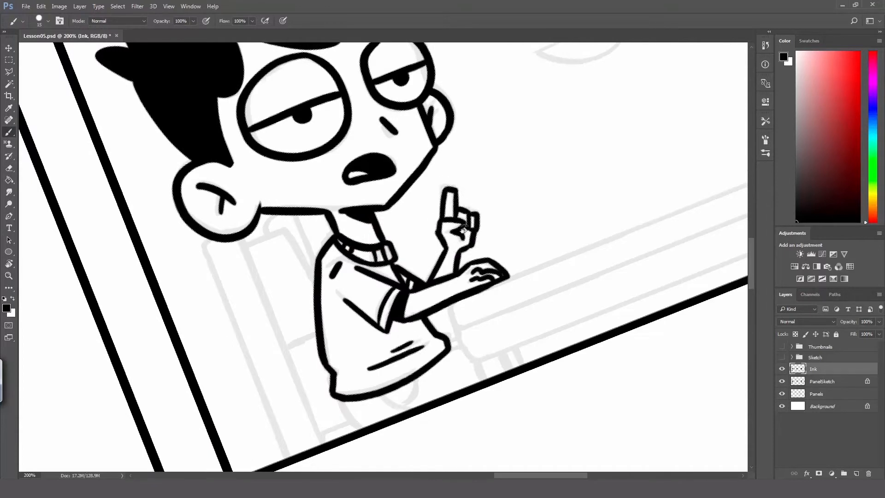
Ink the third-panel boy's legs below the shirt and the near end of the table
key("r")
left_click_drag(507, 231, 507, 300)
left_click_drag(293, 369, 302, 408)
left_click_drag(332, 385, 373, 392)
left_click_drag(427, 325, 413, 364)
left_click_drag(427, 360, 431, 408)
Create a new layer and ink the near and far back posts of the third panel's chair on it
left_click_drag(424, 376, 554, 401)
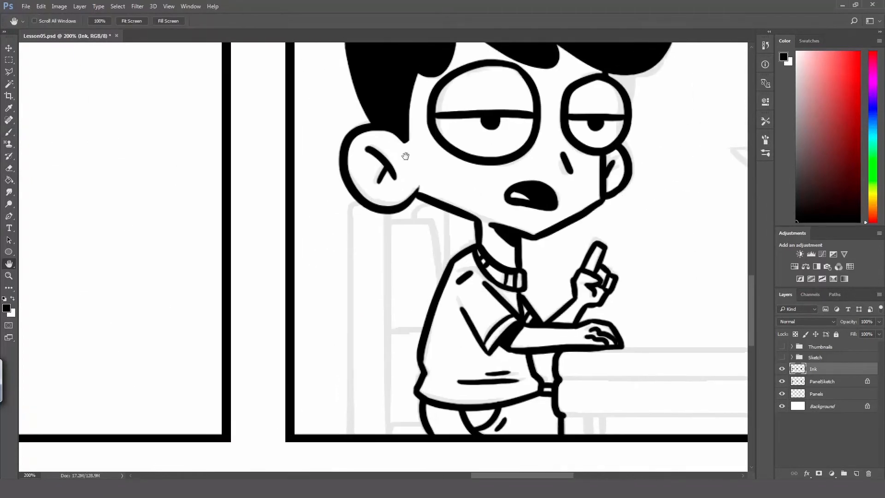
key("ctrl+shift+alt+n")
left_click_drag(354, 206, 352, 436)
left_click_drag(391, 212, 391, 436)
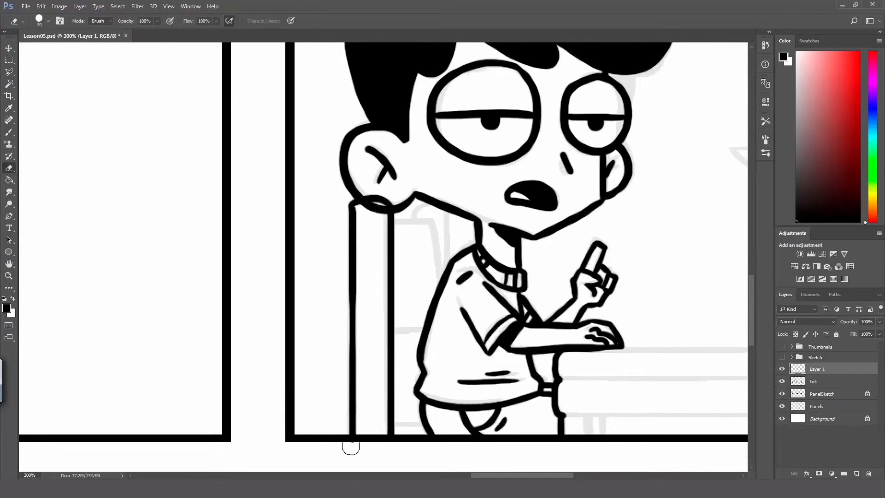
mouse_move(441, 207)
left_mouse_down()
mouse_move(416, 219)
mouse_move(449, 265)
left_mouse_up()
Erase the Ink layer's ear line that overlaps the chair post, and clean up the chair lines on Layer 1
key("e")
left_click(818, 381)
left_click(818, 369)
mouse_move(367, 209)
left_mouse_down()
mouse_move(426, 223)
mouse_move(440, 284)
left_mouse_up()
Ink the third panel's chair crossbar and add short wood grain marks to the chair back and post
key("b")
left_click_drag(396, 332, 423, 332)
left_click_drag(424, 320, 403, 321)
left_click_drag(403, 233, 409, 232)
left_click_drag(364, 203, 366, 219)
left_click_drag(374, 202, 374, 241)
left_click_drag(366, 435, 377, 395)
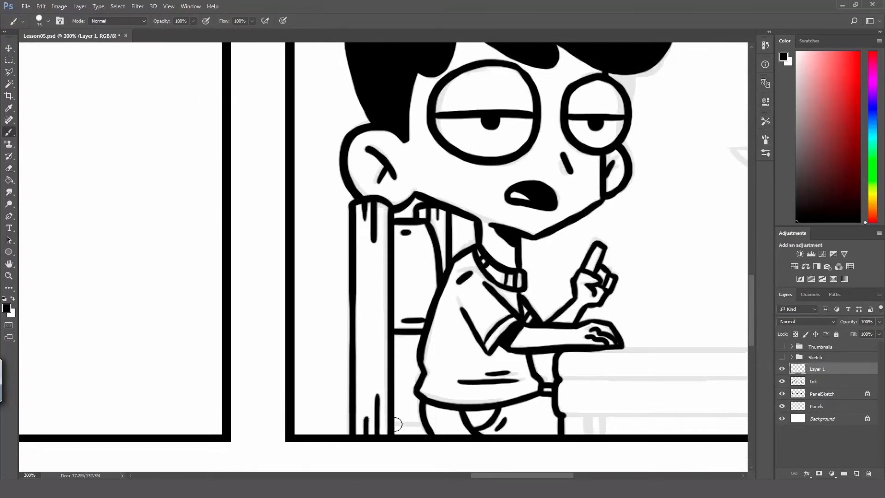
Ink the far end and long upper edge of the third panel's table, and tidy the corner
left_click_drag(699, 396, 437, 346)
left_click_drag(626, 300, 637, 330)
left_click_drag(637, 330, 634, 364)
left_click_drag(361, 298, 630, 299)
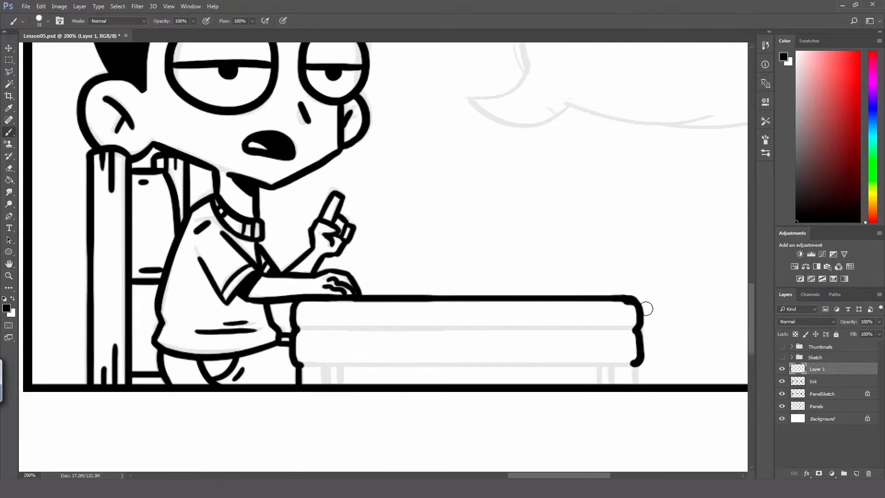
key("e")
key("b")
key("e")
Ink the third panel's table with its lower edge, legs and the long dividing line along its side
mouse_move(302, 366)
left_mouse_down()
mouse_move(634, 364)
mouse_move(634, 384)
left_mouse_up()
key("b")
left_click_drag(598, 368, 599, 386)
left_click_drag(326, 368, 327, 384)
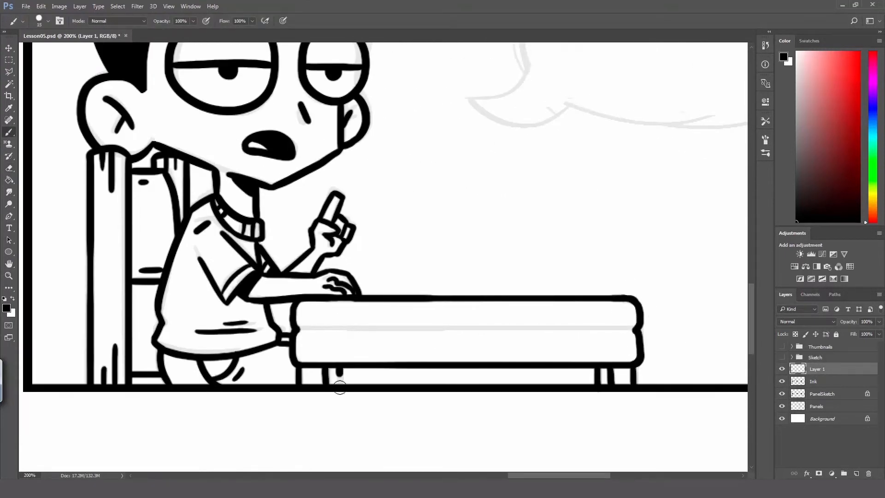
left_click_drag(299, 328, 636, 328)
key("z")
left_click(433, 234, "alt")
left_click(434, 232, "alt")
left_click(347, 220, "alt")
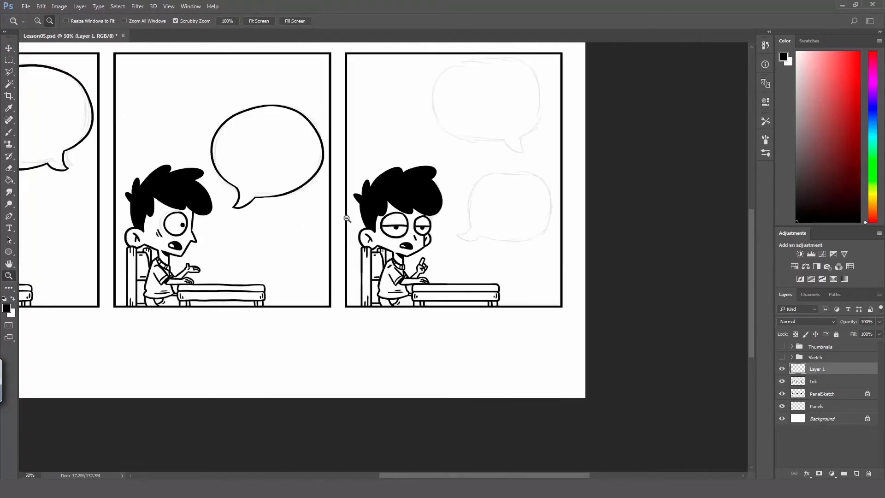
Merge Layer 1 down into the Ink layer
left_click(579, 258, "alt")
double_click(612, 201)
key("ctrl+e")
Ink the rounded outline of the third panel's upper speech bubble over the faded sketch
key("b")
left_click(575, 178)
key("r")
left_click_drag(533, 148, 263, 115)
mouse_move(476, 158)
left_mouse_down()
mouse_move(326, 245)
mouse_move(338, 260)
left_mouse_up()
key("ctrl+z")
left_click_drag(334, 247, 468, 193)
key("ctrl+z")
left_click_drag(335, 243, 473, 226)
key("ctrl+z")
key("r")
mouse_move(464, 162)
left_mouse_down()
mouse_move(330, 296)
mouse_move(337, 305)
left_mouse_up()
mouse_move(287, 332)
left_mouse_down()
mouse_move(434, 258)
mouse_move(438, 276)
mouse_move(433, 271)
left_mouse_up()
key("ctrl+z")
key("e")
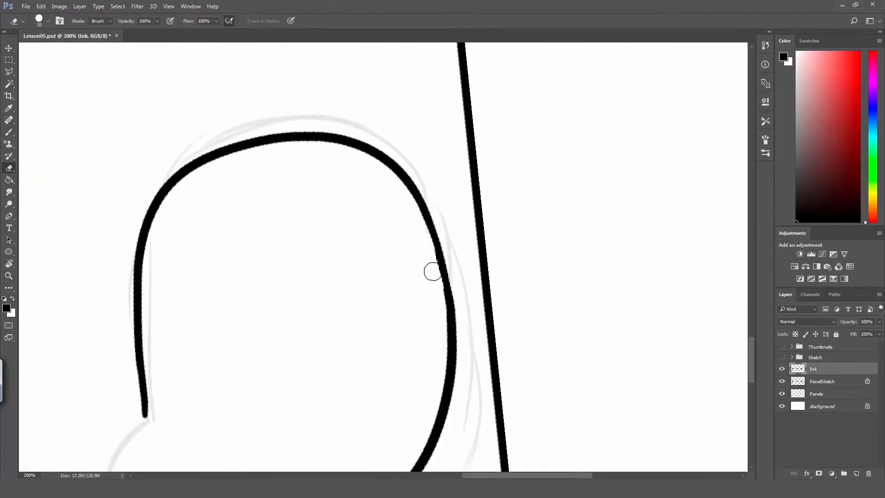
Ink the pointed tail of the third panel's upper speech bubble, joining it to both ends of the outline
key("r")
mouse_move(541, 172)
left_mouse_down()
mouse_move(456, 93)
mouse_move(287, 105)
left_mouse_up()
key("b")
left_click_drag(280, 181, 375, 212)
left_click_drag(375, 212, 346, 145)
key("b")
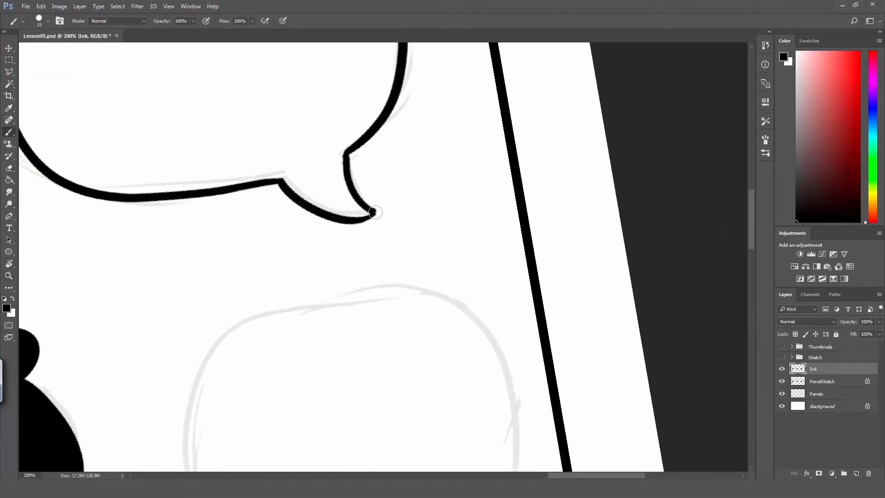
left_click_drag(373, 213, 375, 211)
Ink the rounded outline of the third panel's lower speech bubble, leaving a gap for its tail
key("space")
left_click_drag(342, 454, 386, 247)
key("r")
mouse_move(465, 267)
left_mouse_down()
mouse_move(400, 177)
mouse_move(440, 188)
left_mouse_up()
key("space")
left_click_drag(257, 300, 280, 182)
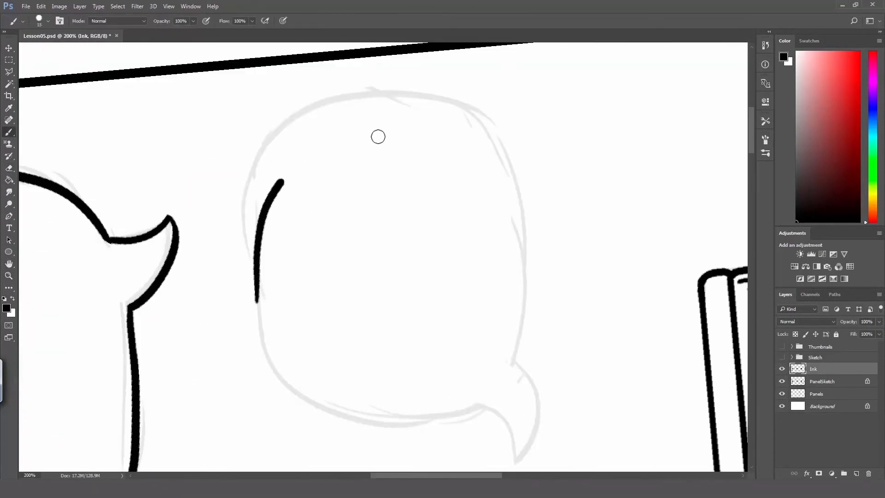
key("ctrl+z")
left_click_drag(256, 318, 534, 329)
left_click_drag(254, 308, 452, 418)
left_click_drag(525, 367, 537, 316)
key("e")
Ink the curved tail of the third panel's lower speech bubble and reset the canvas rotation
key("r")
left_click_drag(461, 274, 378, 323)
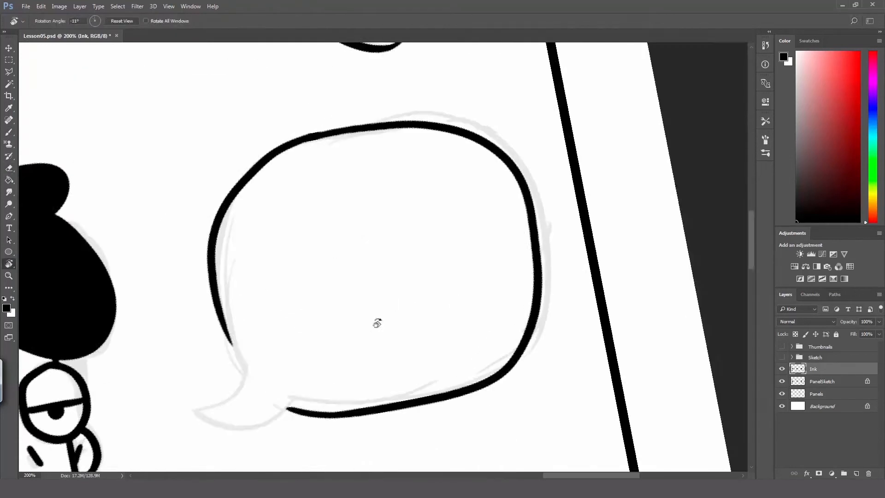
key("b")
mouse_move(222, 306)
left_mouse_down()
mouse_move(370, 226)
mouse_move(391, 289)
left_mouse_up()
mouse_move(391, 290)
left_mouse_down()
mouse_move(344, 323)
mouse_move(382, 222)
mouse_move(412, 186)
left_mouse_up()
key("r")
mouse_move(321, 199)
left_mouse_down()
mouse_move(416, 188)
mouse_move(376, 314)
left_mouse_up()
key("r")
key("e")
key("z")
left_click(431, 277, "alt")
key("r")
key("Escape")
Hide the PanelSketch layer, make the Ink layer active and save the document
key("v")
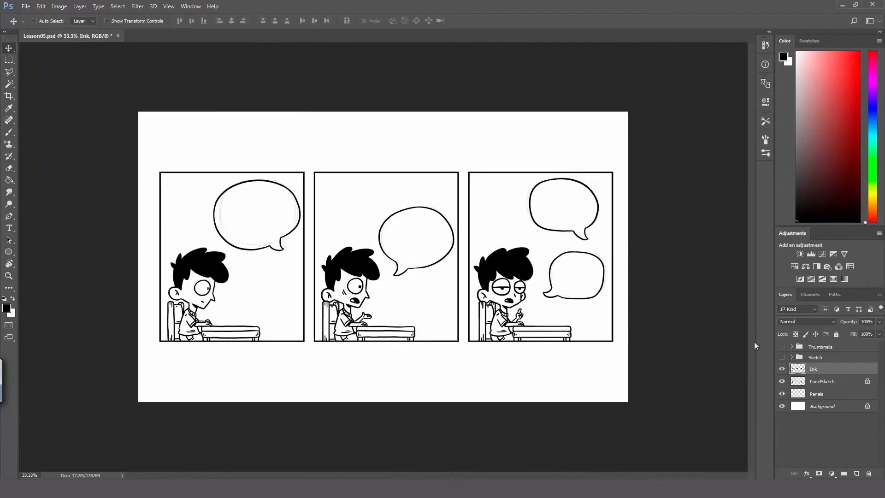
left_click(822, 382)
left_click(782, 381)
left_click(814, 369)
key("ctrl+s")
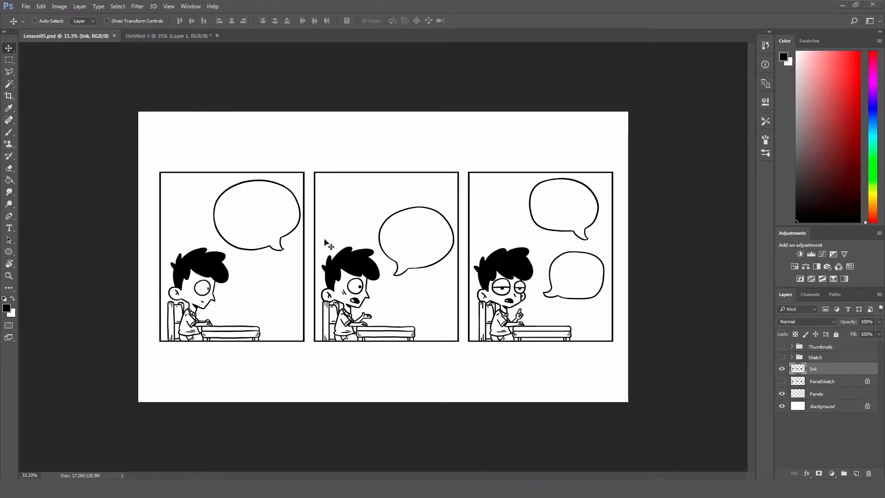
Check the script document for the first panel's dialogue and return to the Lesson05.psd comic
key("t")
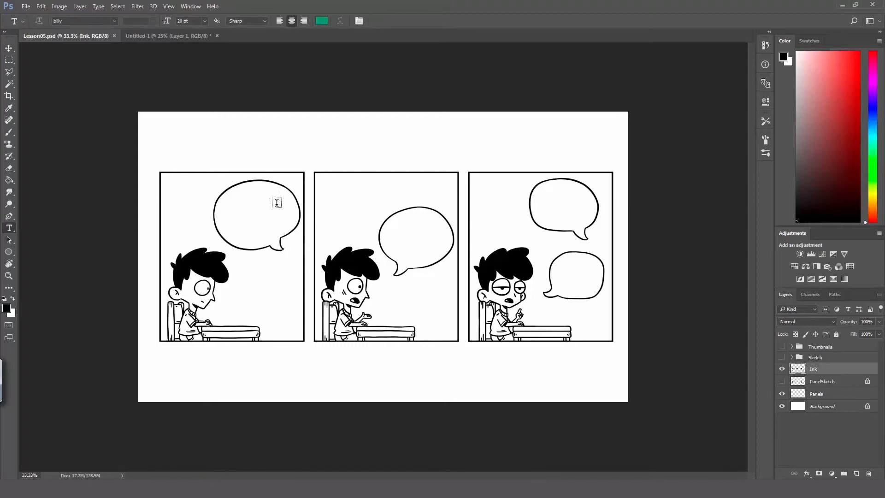
left_click(168, 37)
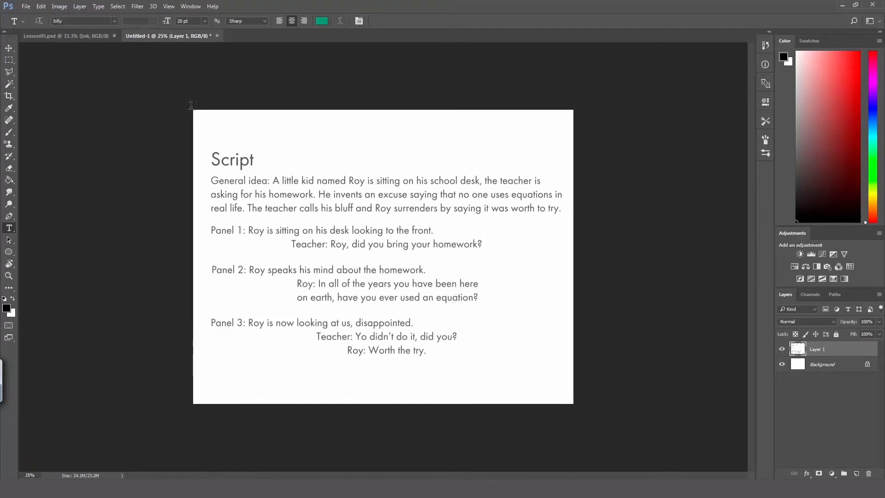
left_click(83, 40)
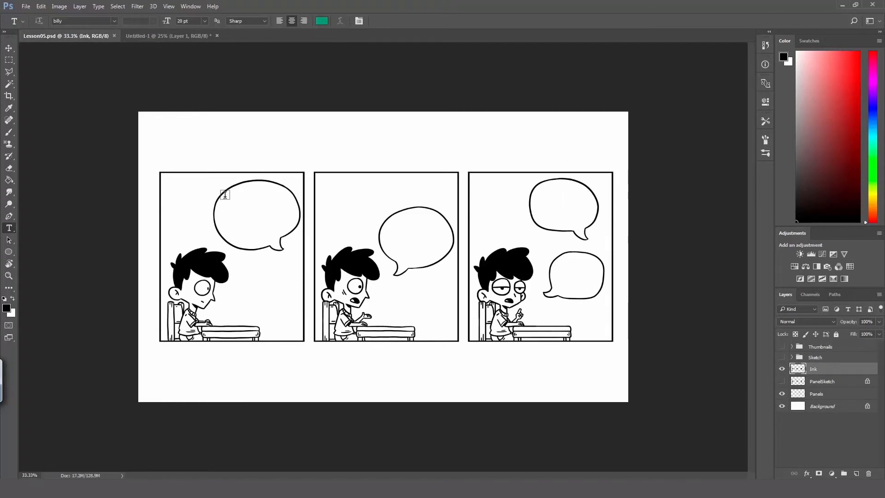
Add a text box in the first panel's bubble reading "Roy, did you bring your homework?" in the billy font
left_click_drag(221, 187, 287, 237)
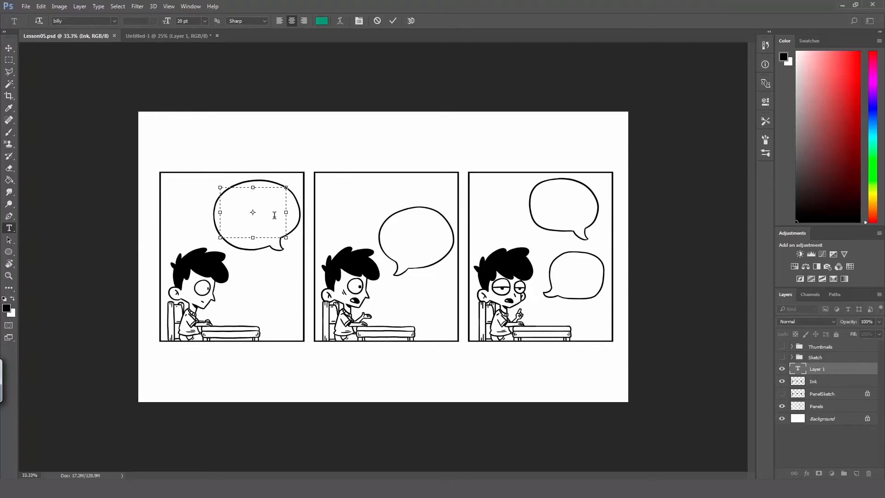
left_click(114, 21)
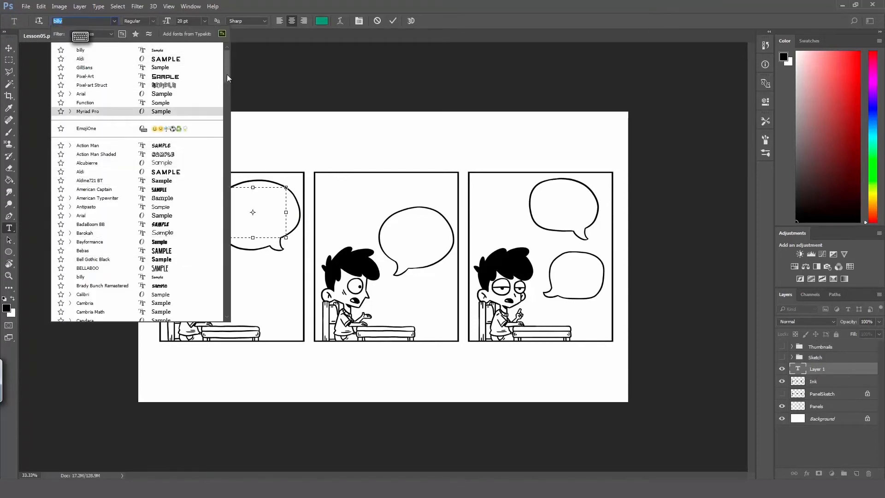
mouse_move(227, 74)
left_mouse_down()
mouse_move(225, 129)
mouse_move(231, 69)
left_mouse_up()
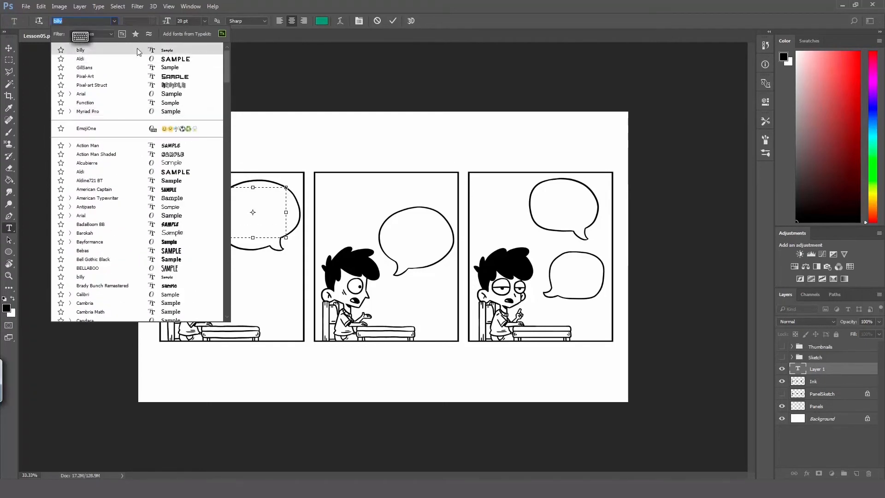
left_click(114, 49)
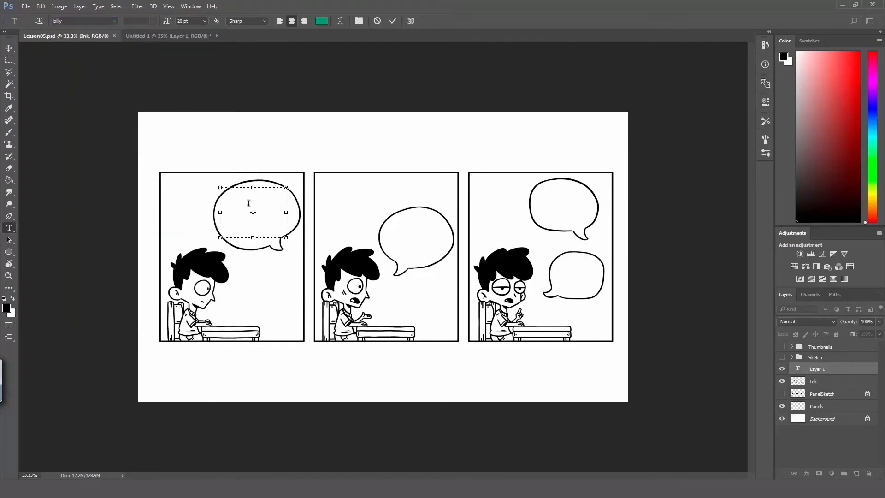
type("Roy, did you bring your homework?")
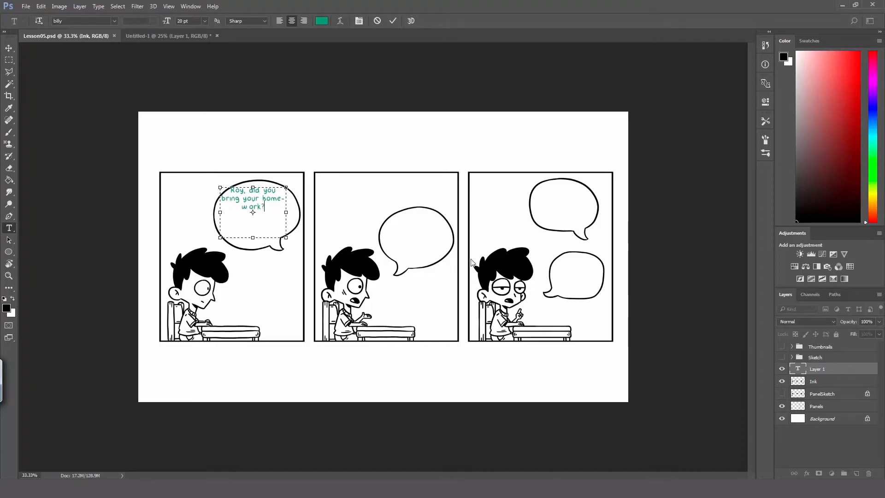
Set the whole first bubble text to 30 pt and widen its text box to nearly the bubble's right edge
key("ctrl+a")
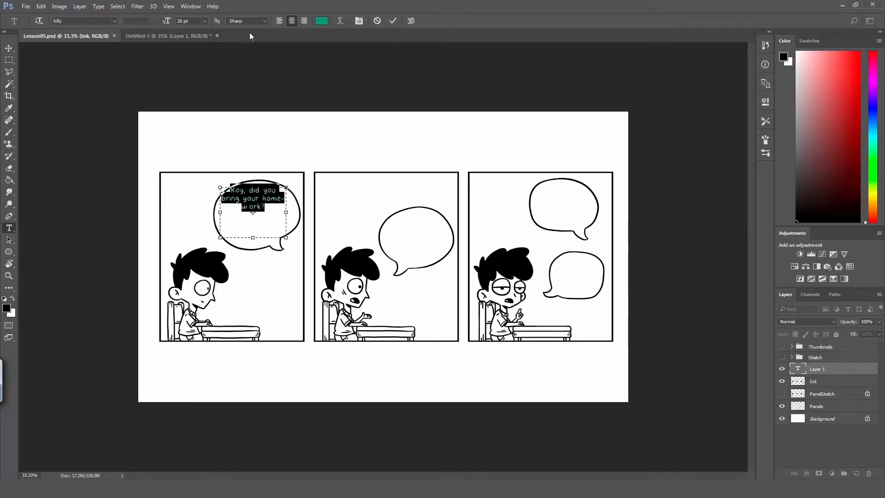
left_click(204, 21)
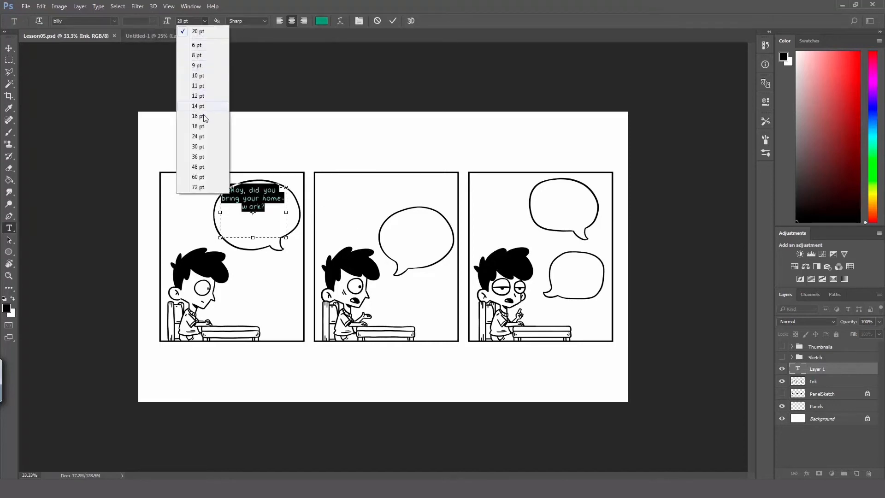
left_click(203, 136)
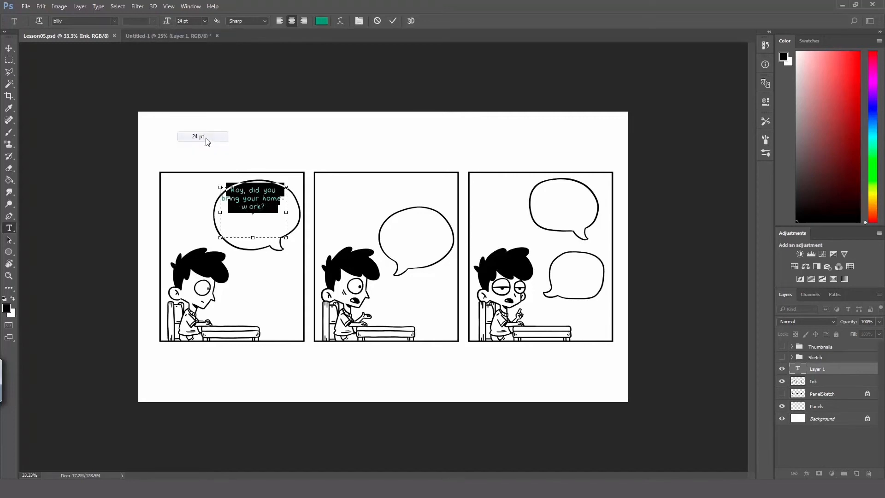
left_click(206, 21)
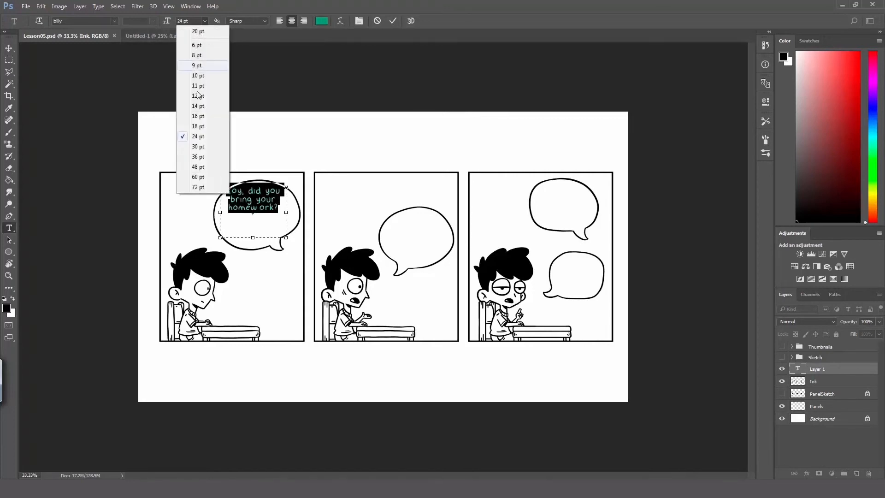
left_click(201, 147)
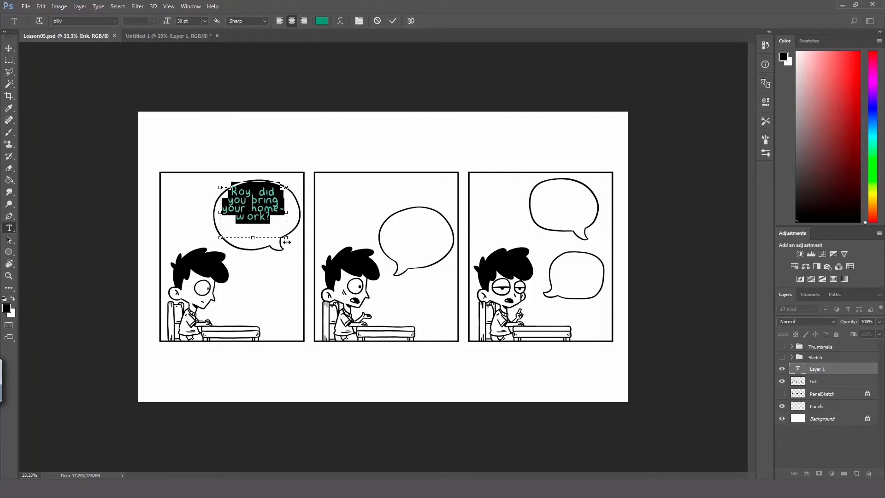
mouse_move(286, 241)
left_mouse_down()
mouse_move(296, 250)
mouse_move(296, 237)
left_mouse_up()
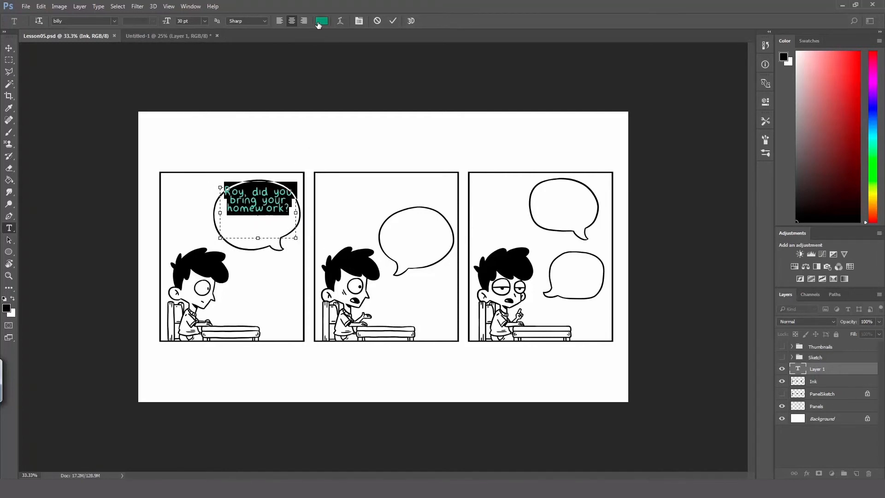
Change the first bubble text's colour to black (#000000)
left_click(318, 23)
left_click(580, 243)
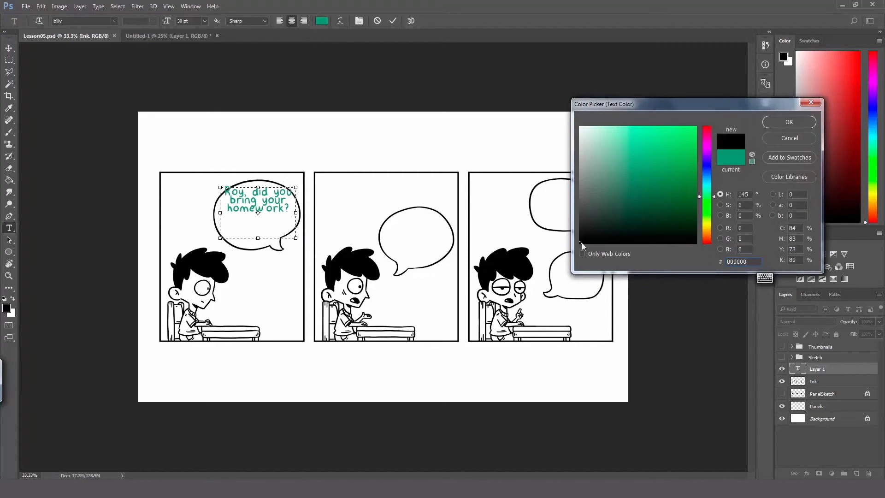
left_click(789, 122)
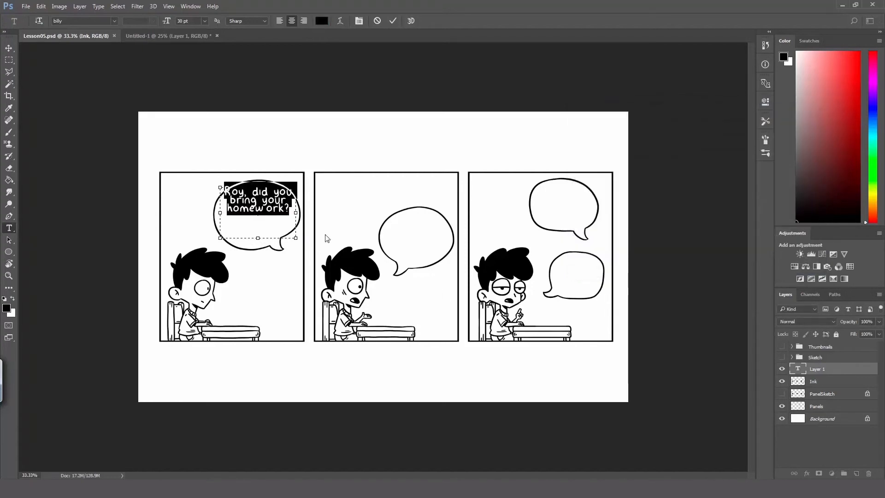
Loosen the line spacing of the first bubble's text and centre the text inside the bubble
key("alt+Down")
key("alt+Down")
key("alt+Down")
key("alt+Down")
key("alt+Down")
key("alt+Down")
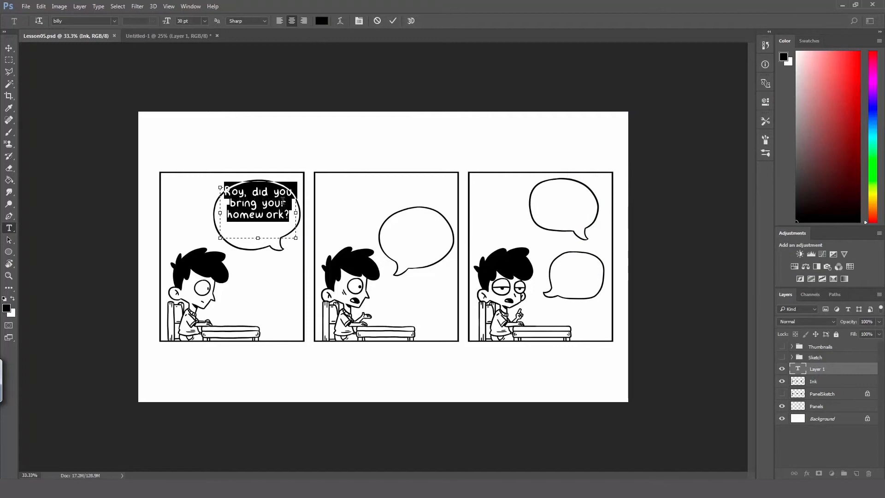
key("alt+Up")
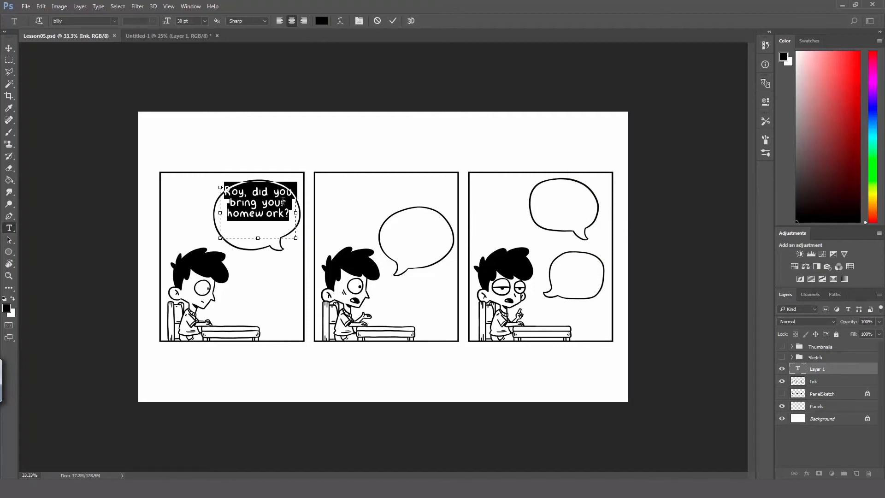
left_click(819, 371)
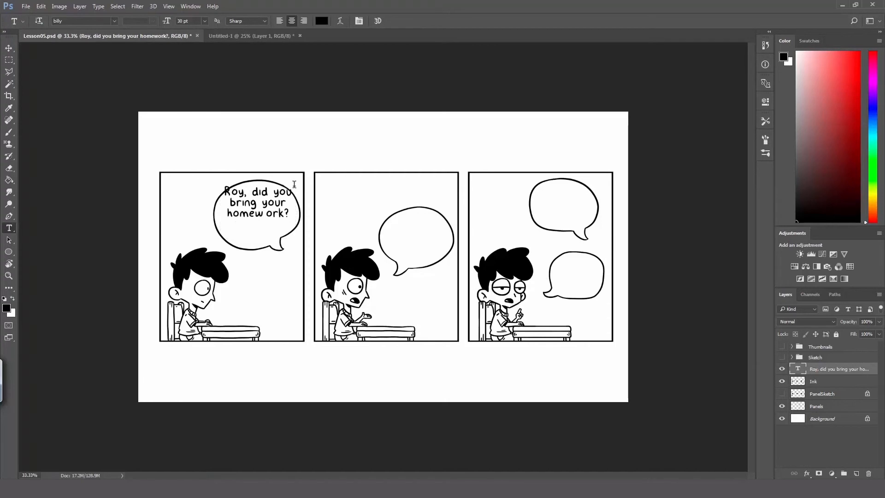
key("v")
left_click_drag(262, 207, 268, 218)
Duplicate the dialogue text layer and place the copy over the second panel's speech bubble
key("z")
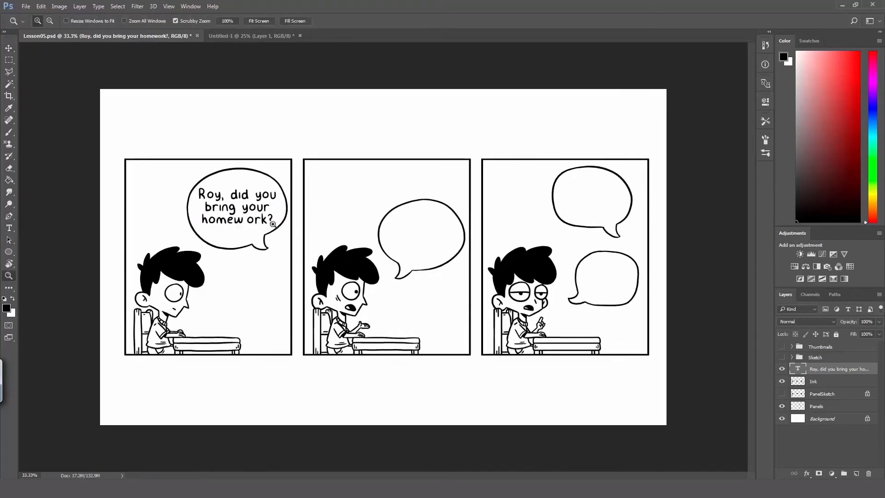
left_click(268, 225)
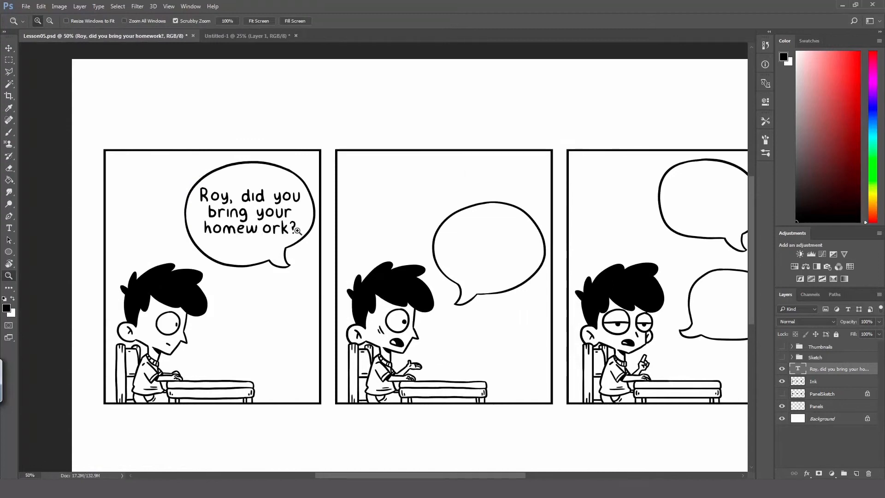
key("h")
left_click_drag(327, 240, 282, 233)
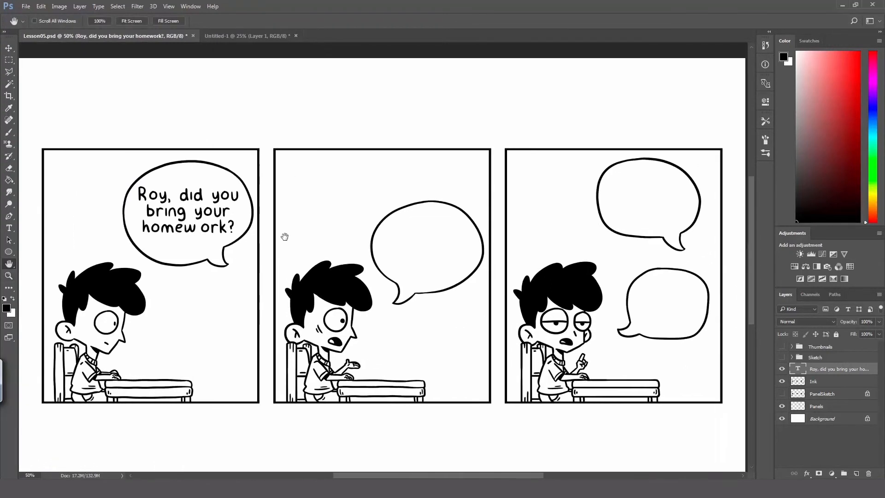
key("ctrl+j")
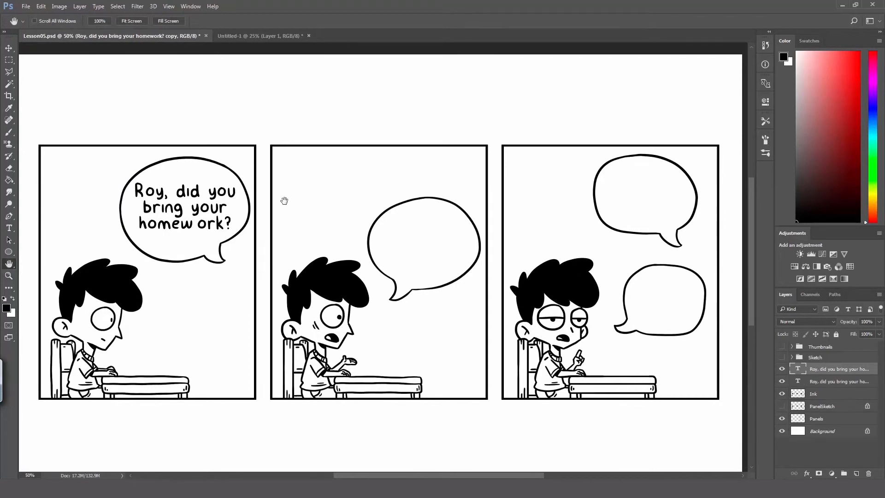
key("v")
left_click_drag(201, 212, 442, 247)
Check the script's panel 2 dialogue and replace the second bubble's text with "In all of the years you have been here on earth"
left_click(245, 38)
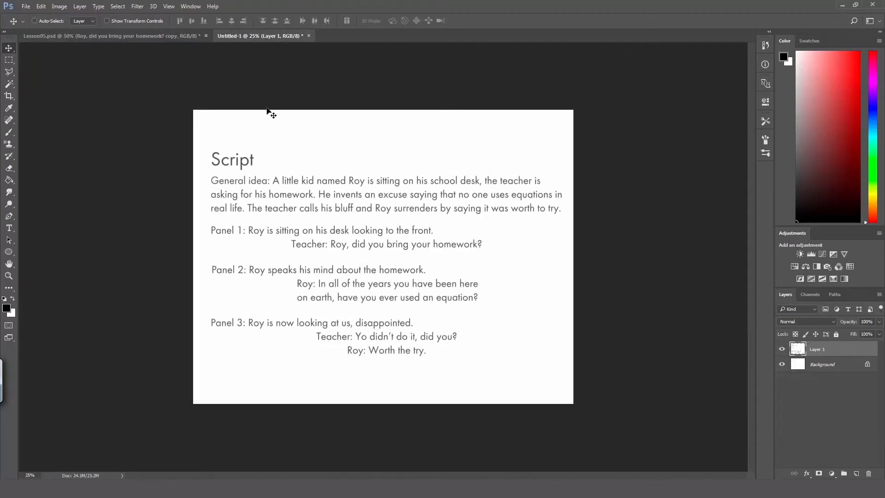
left_click(118, 36)
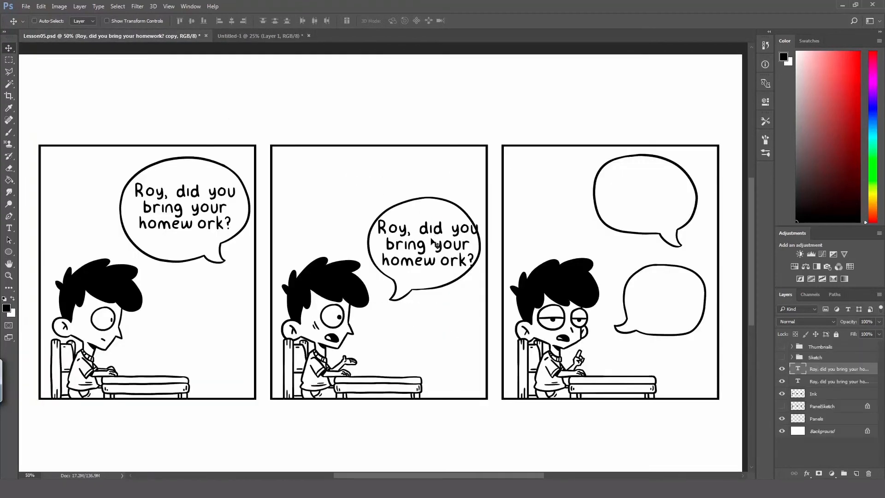
key("t")
left_click(437, 260)
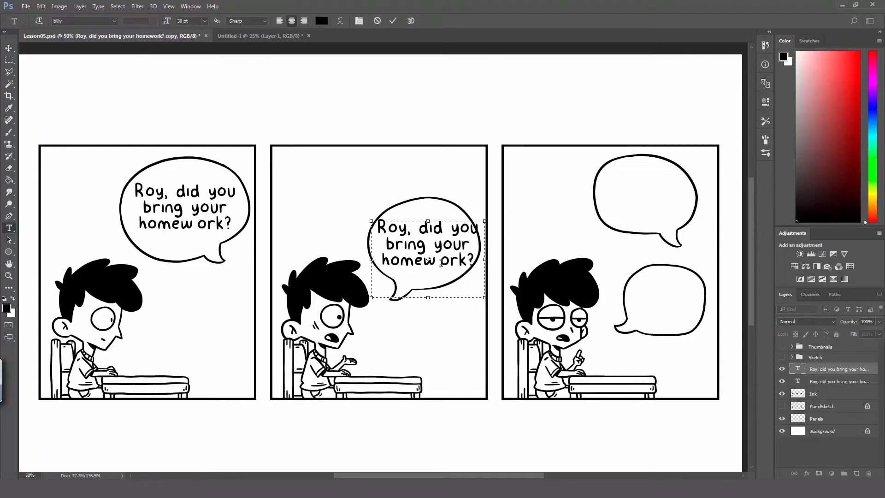
key("ctrl+a")
type("In all ")
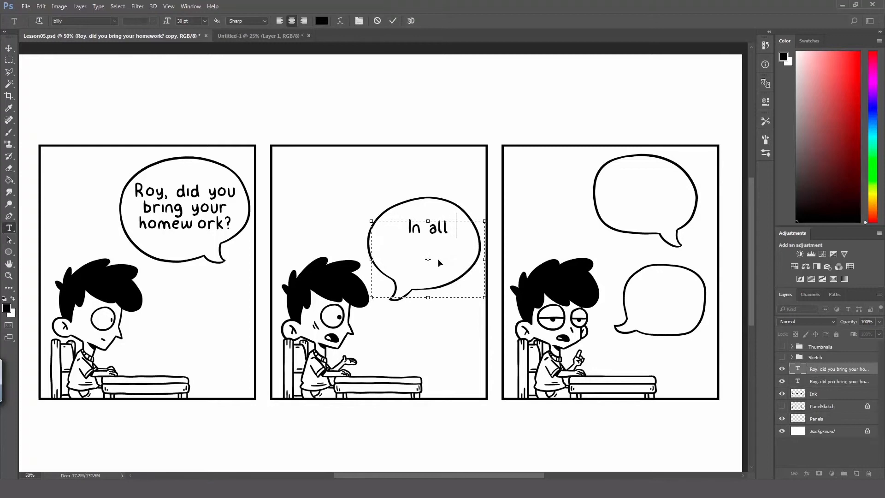
type("of the years")
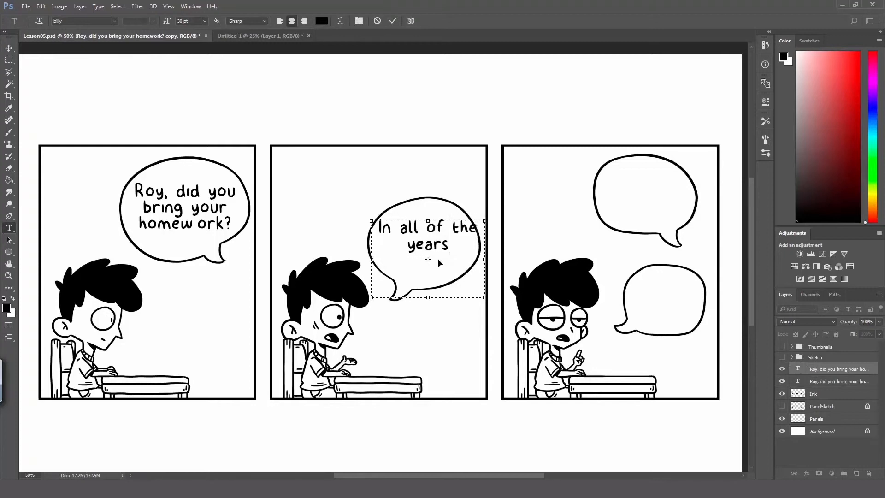
type(" t")
key("BackSpace")
type("you")
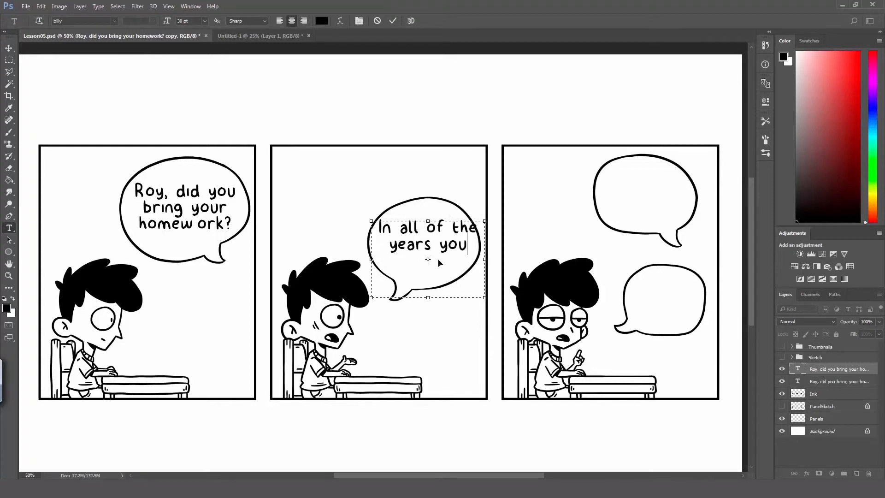
type(" have been h")
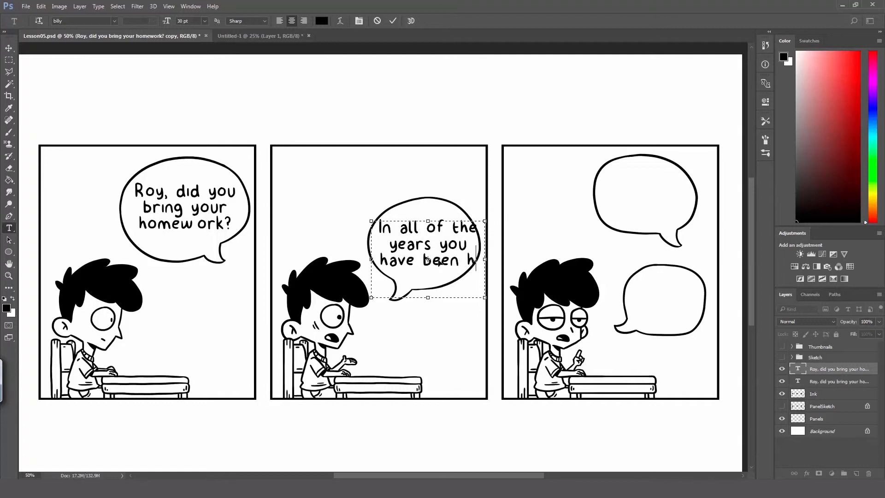
type("ere on earth")
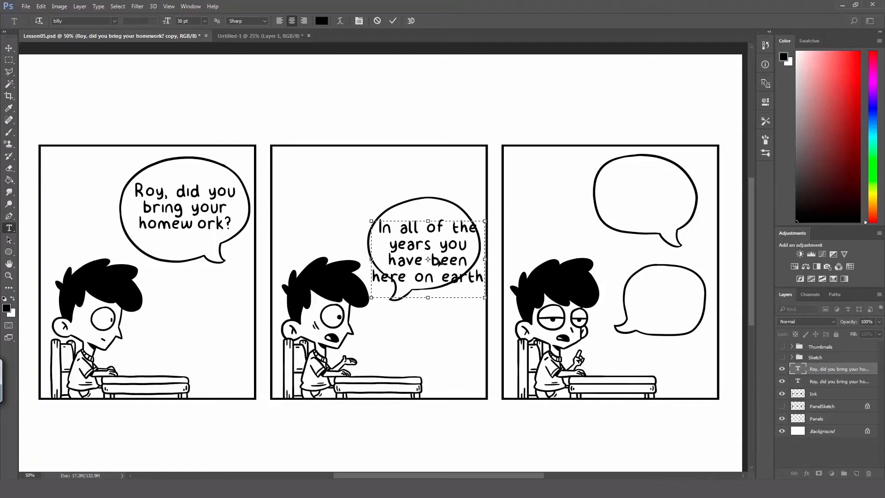
Extend the second bubble's text box downward and complete the line with "earth, have you ever used an equation?"
key("BackSpace")
key("BackSpace")
key("BackSpace")
key("BackSpace")
key("BackSpace")
key("BackSpace")
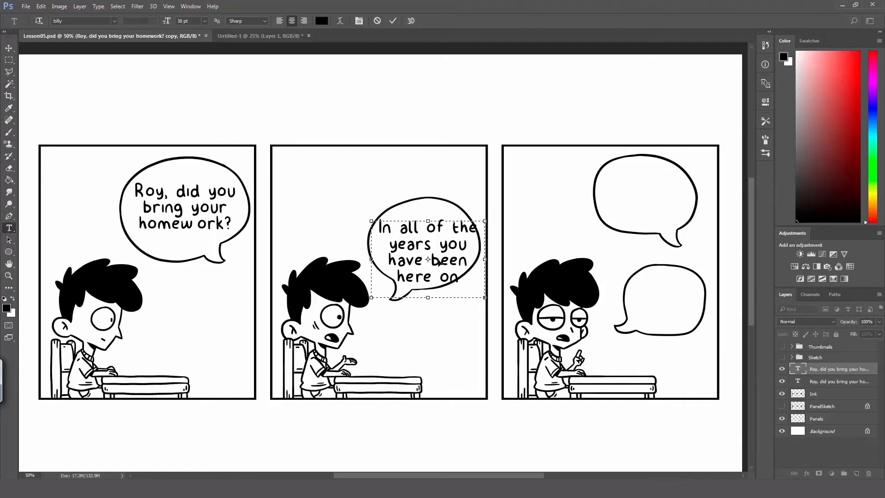
left_click_drag(426, 301, 429, 353)
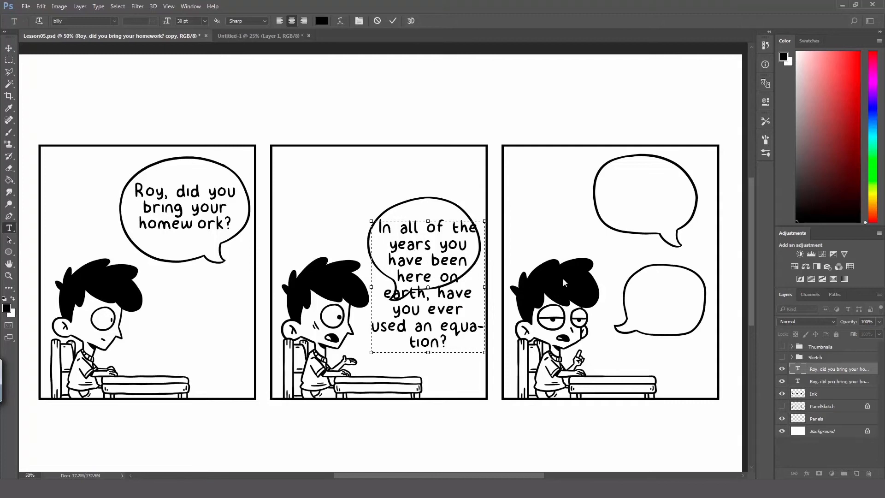
Commit the second bubble's dialogue and move the text block up to the upper part of the second panel
left_click(830, 372)
key("v")
left_click_drag(419, 242, 417, 186)
Set all of the second panel's dialogue to 24 pt and tighten its line spacing
key("t")
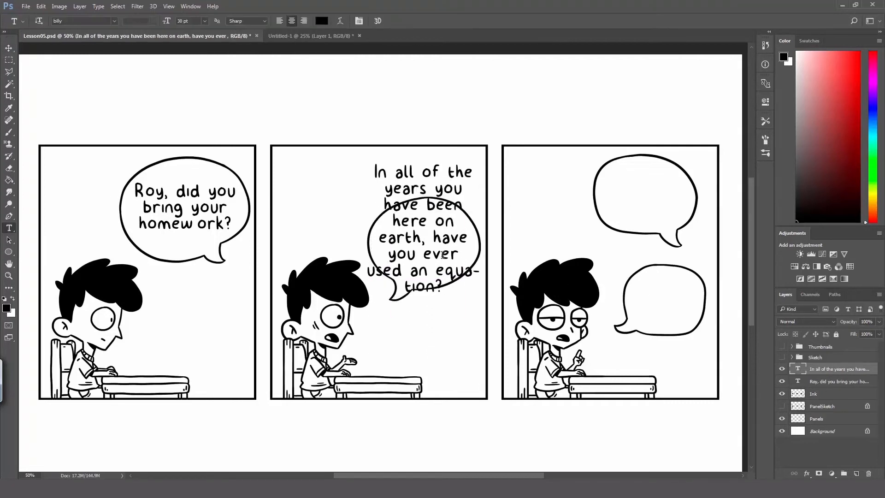
left_click(457, 269)
key("ctrl+a")
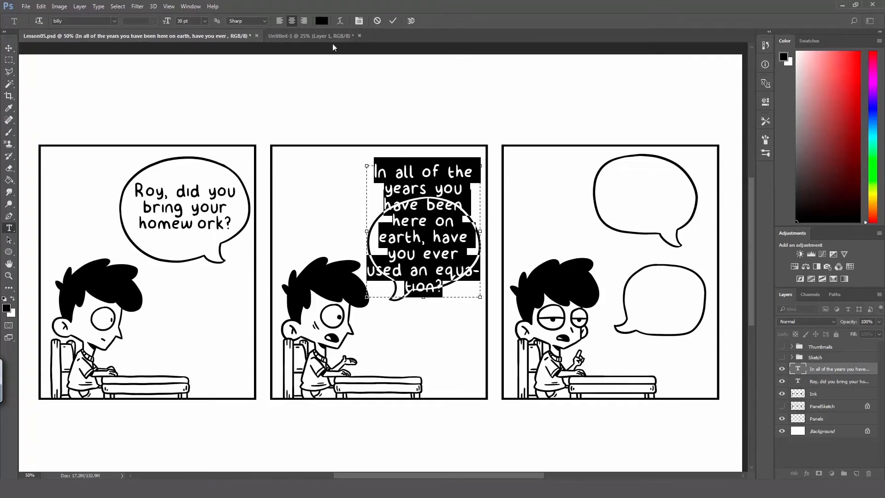
left_click(205, 21)
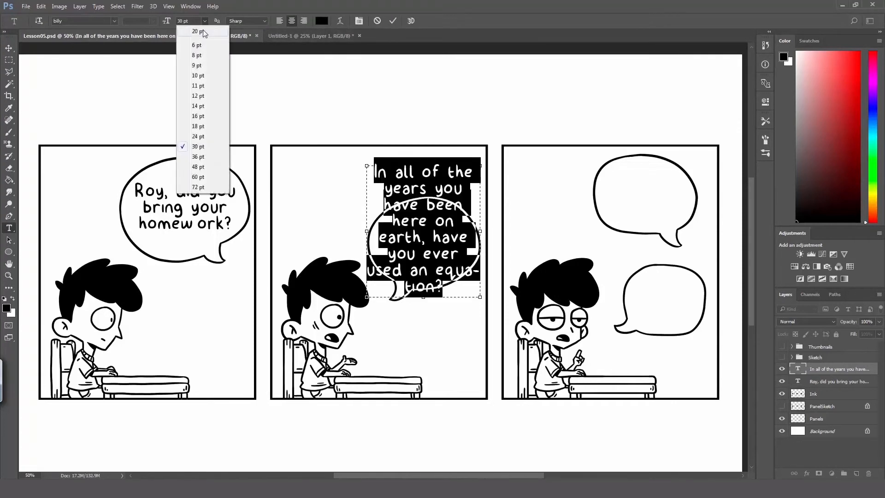
left_click(206, 139)
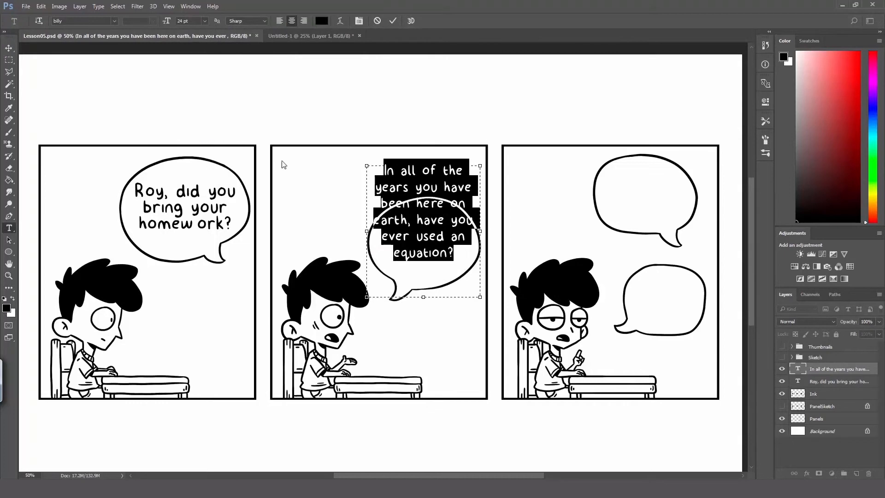
key("alt+Up")
key("alt+Up")
key("alt+Up")
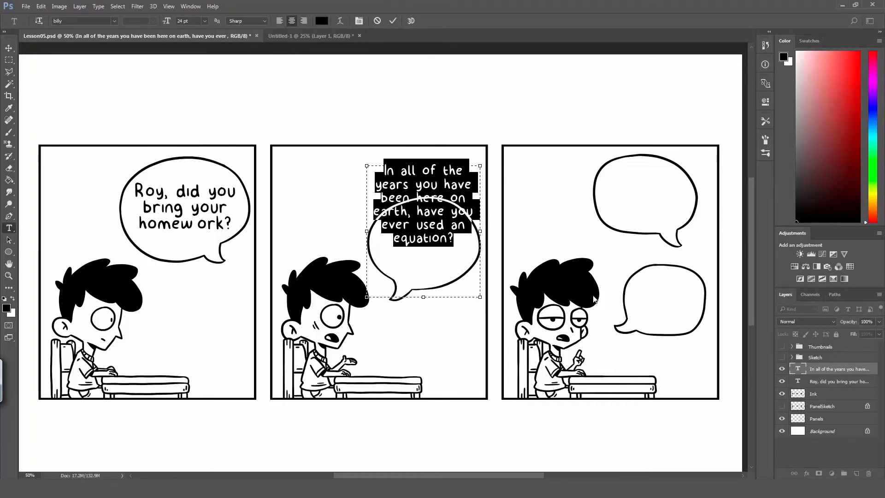
Move the second panel's dialogue down over its speech bubble
left_click(831, 376)
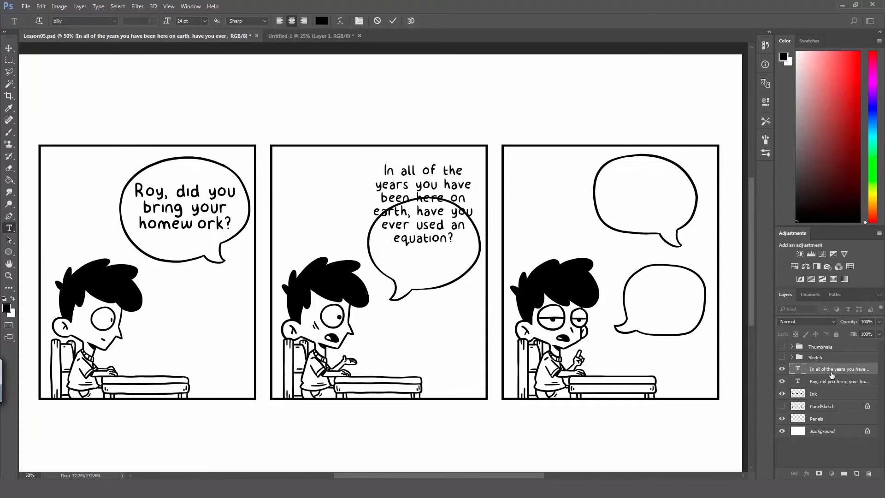
key("v")
left_click_drag(422, 217, 425, 256)
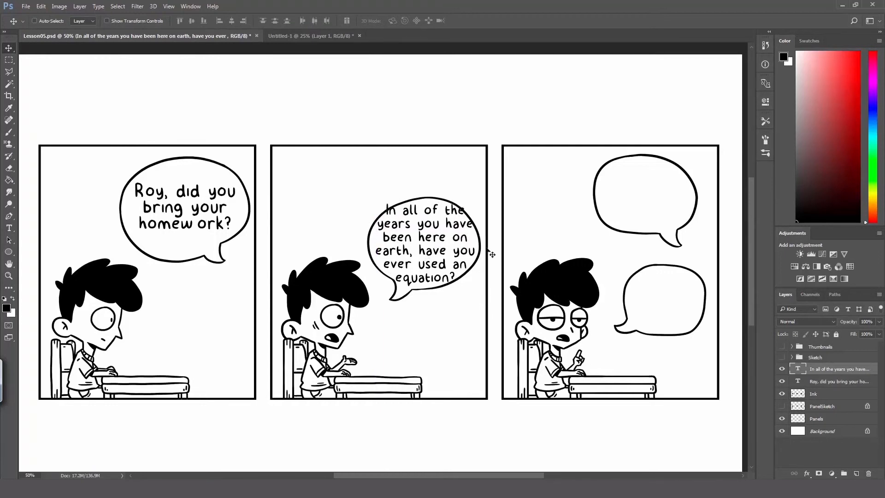
Outline the second panel's speech bubble on the Ink layer with the Polygonal Lasso and copy it to a new layer
left_click(844, 398)
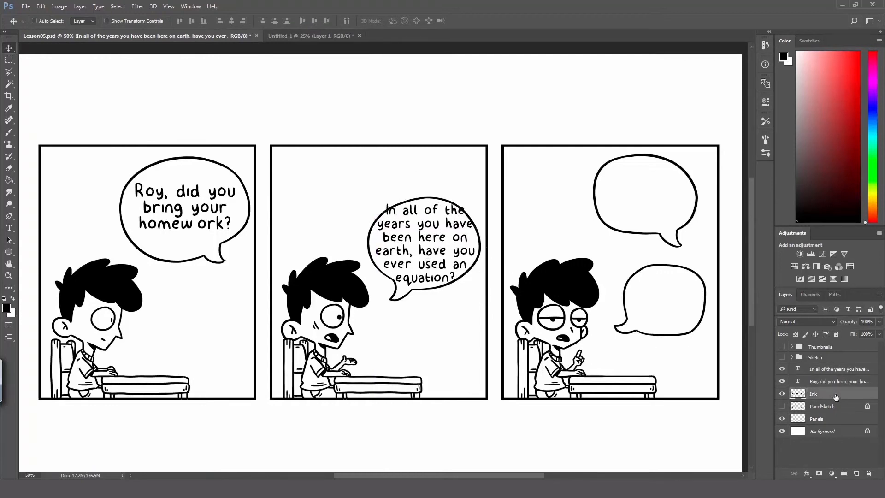
key("l")
left_click(462, 188)
left_click(480, 213)
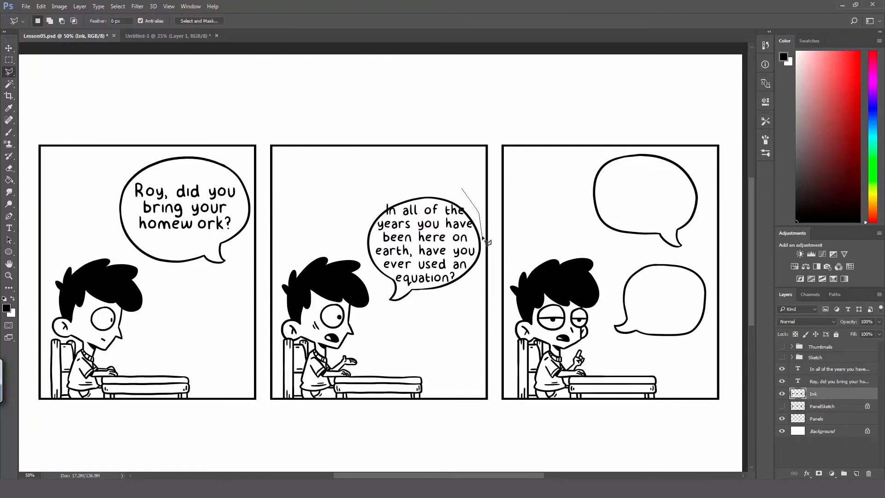
left_click(483, 276)
left_click(431, 312)
left_click(385, 308)
left_click(359, 213)
left_click(379, 185)
left_click(462, 188)
key("ctrl+j")
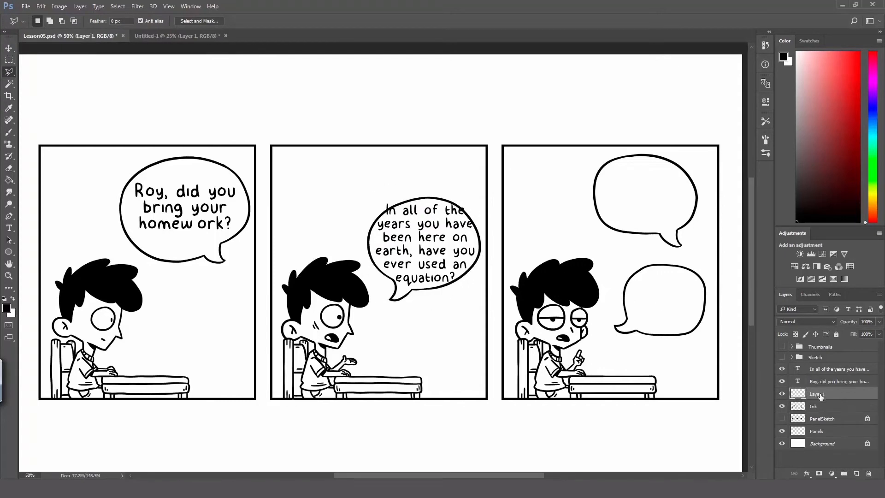
Lasso the original second-panel bubble on the Ink layer, erase it and clear the selection
left_click(823, 407)
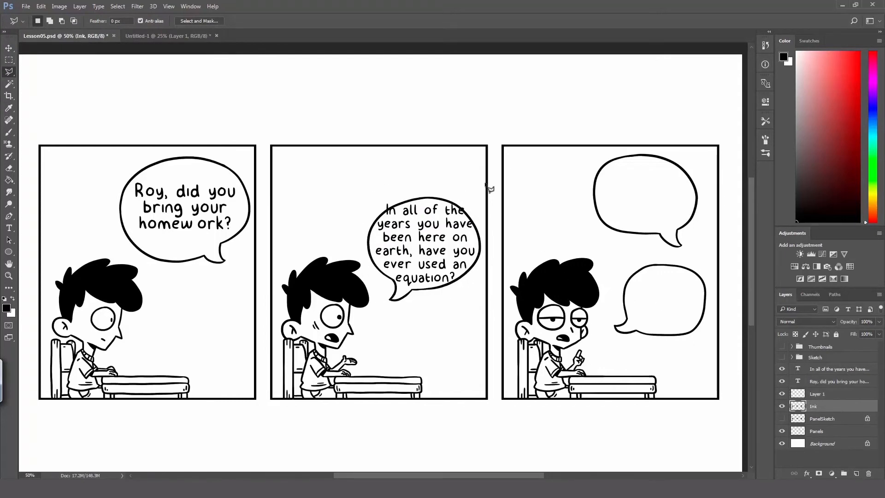
left_click(464, 181)
left_click(493, 239)
left_click(477, 297)
left_click(399, 311)
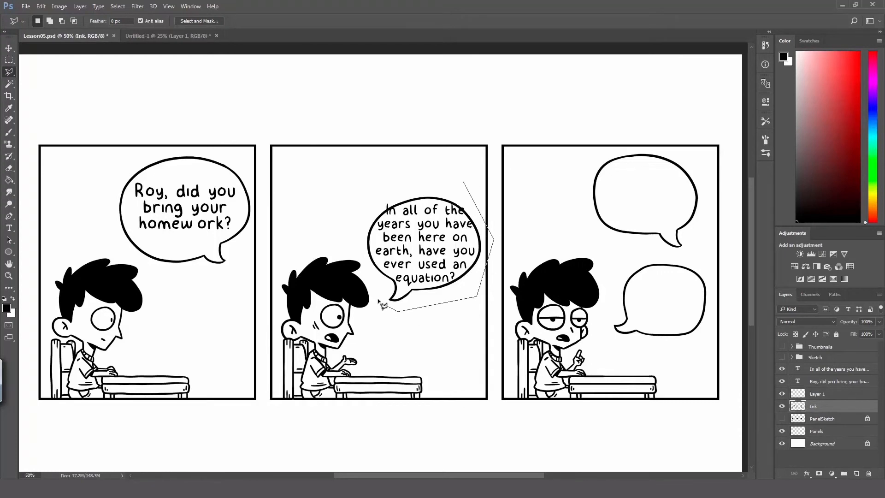
left_click(377, 299)
left_click(355, 231)
left_click(372, 200)
left_click(431, 180)
left_click(463, 181)
key("ctrl+d")
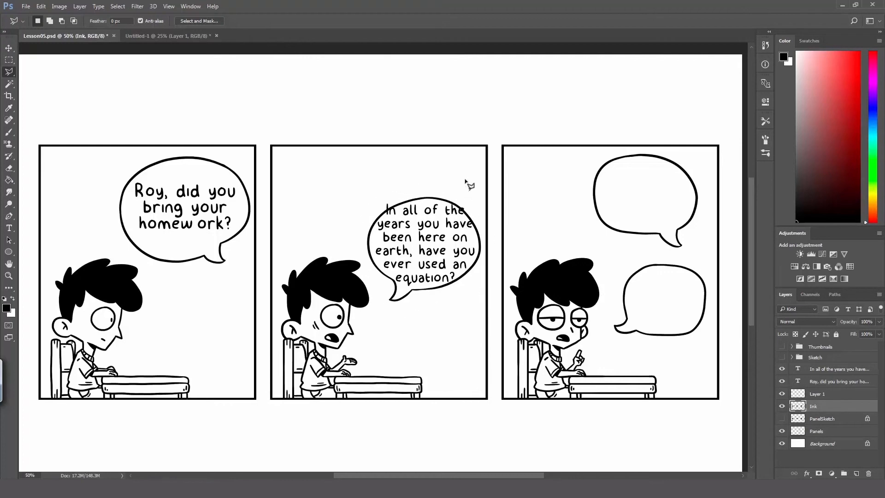
Convert the copied speech bubble layer to a smart object
left_click(821, 395)
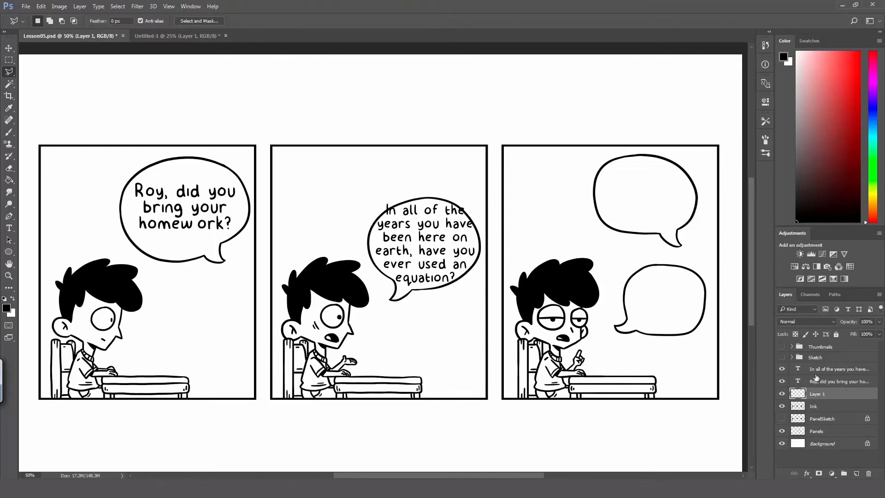
right_click(823, 399)
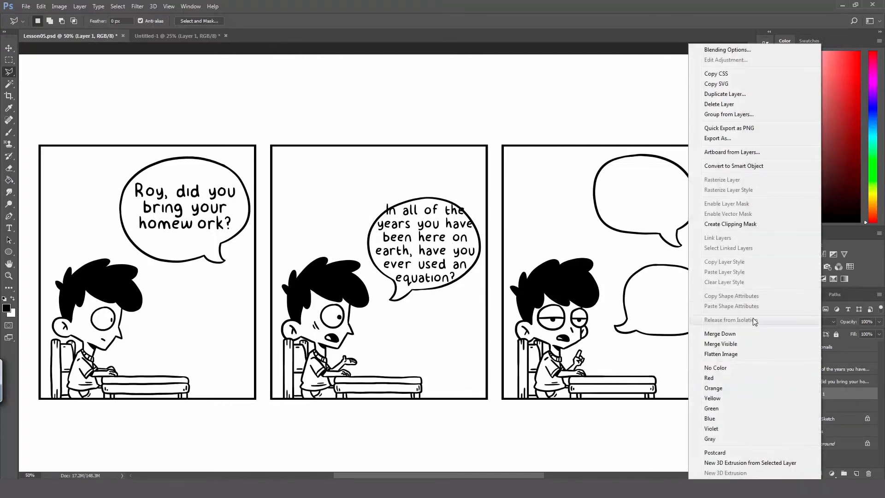
left_click(754, 167)
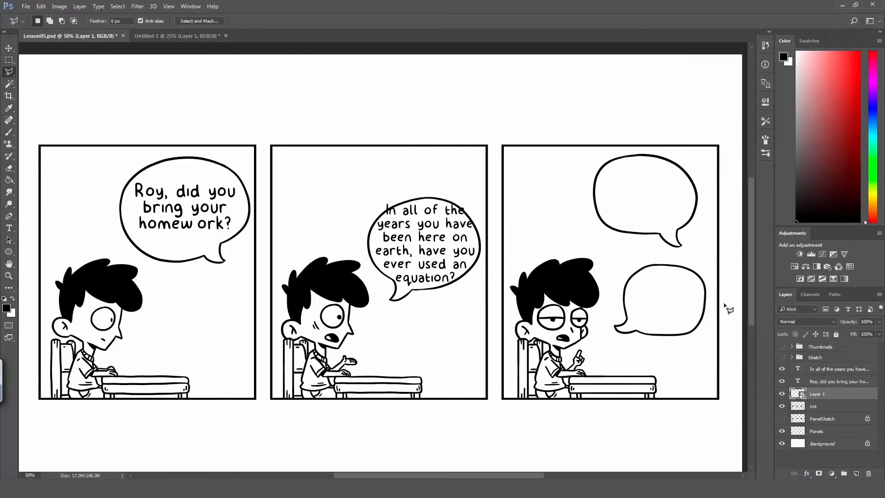
Scale the second panel's speech bubble up to about 115% and shift it slightly upward within the panel
key("ctrl+t")
left_click_drag(366, 196, 355, 186)
left_click_drag(480, 301, 483, 301)
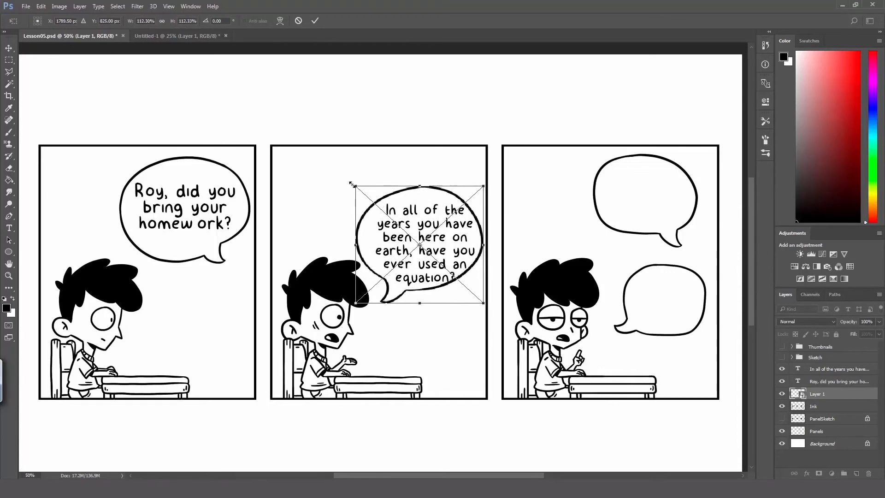
left_click_drag(351, 184, 354, 184)
left_click_drag(456, 193, 456, 189)
left_click_drag(354, 177, 352, 176)
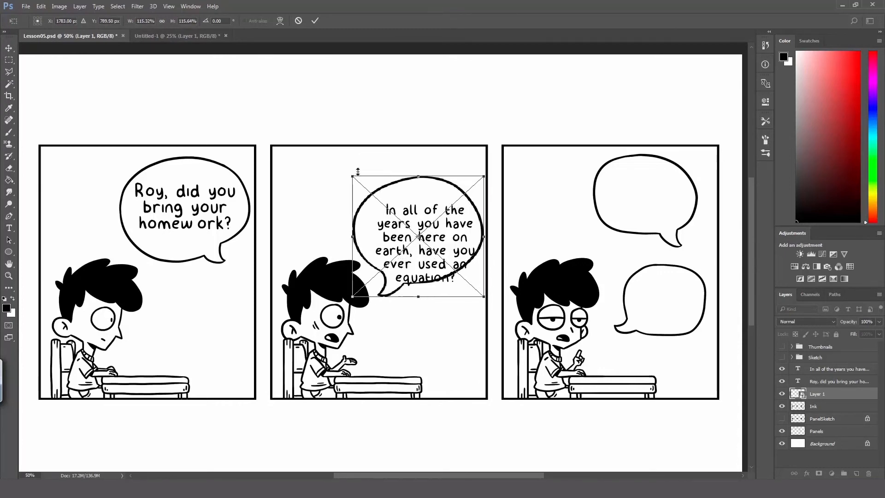
key("Return")
key("l")
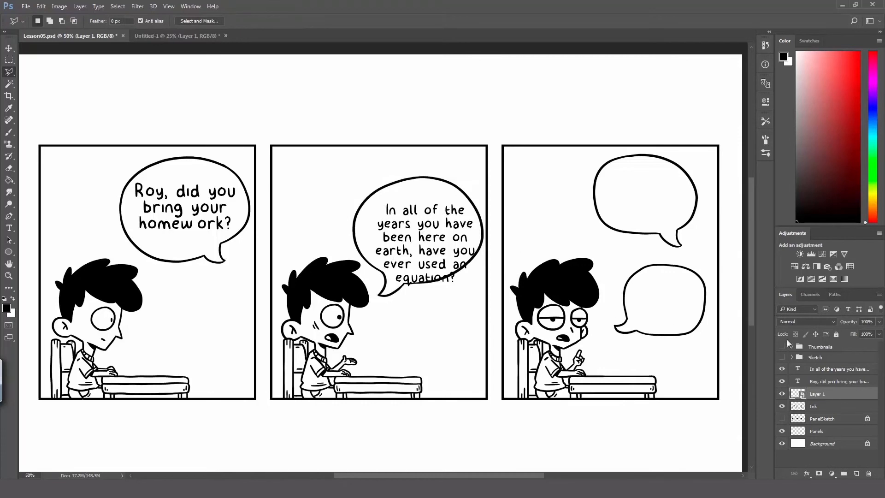
Move the second panel's dialogue text up and slightly left to fit inside the enlarged bubble
left_click(828, 370)
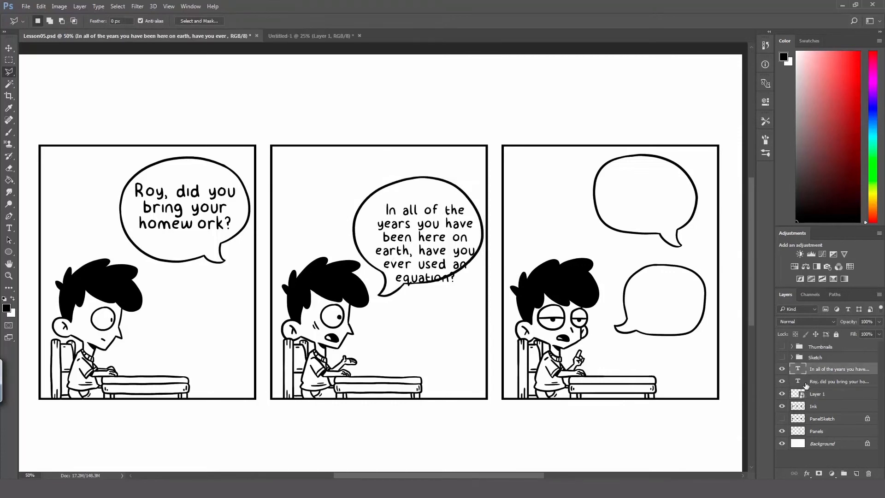
key("v")
left_click_drag(428, 228, 424, 216)
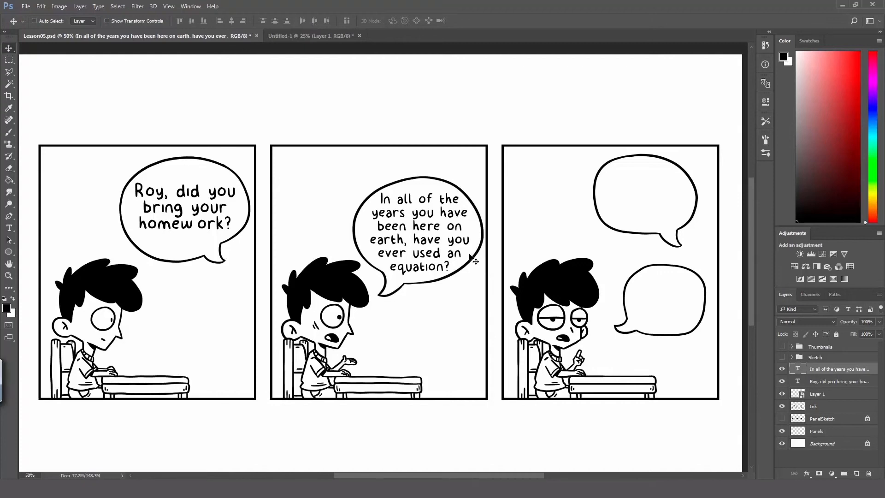
Tighten the line spacing of the whole second-panel dialogue by one more increment
key("t")
left_click(434, 239)
key("ctrl+a")
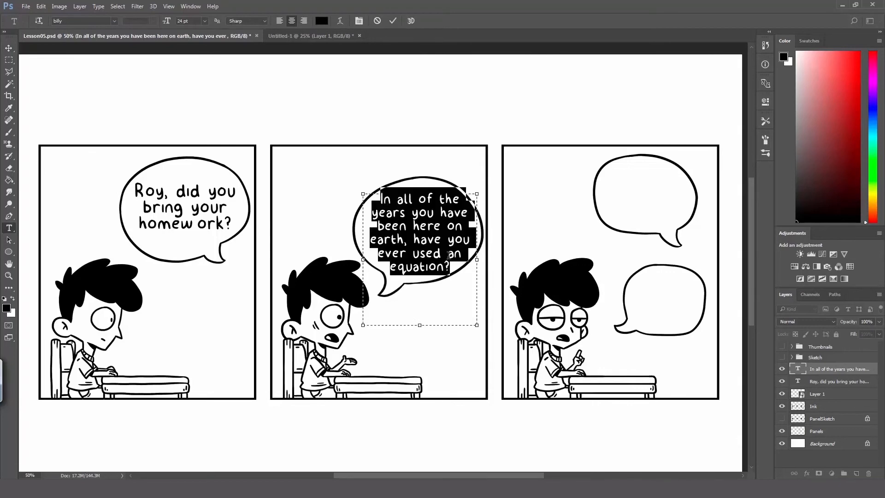
key("alt+Up")
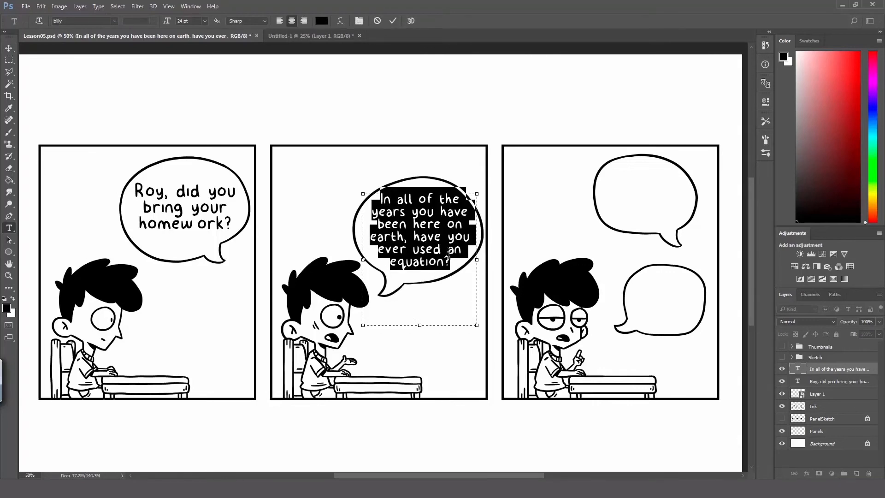
key("ctrl+Return")
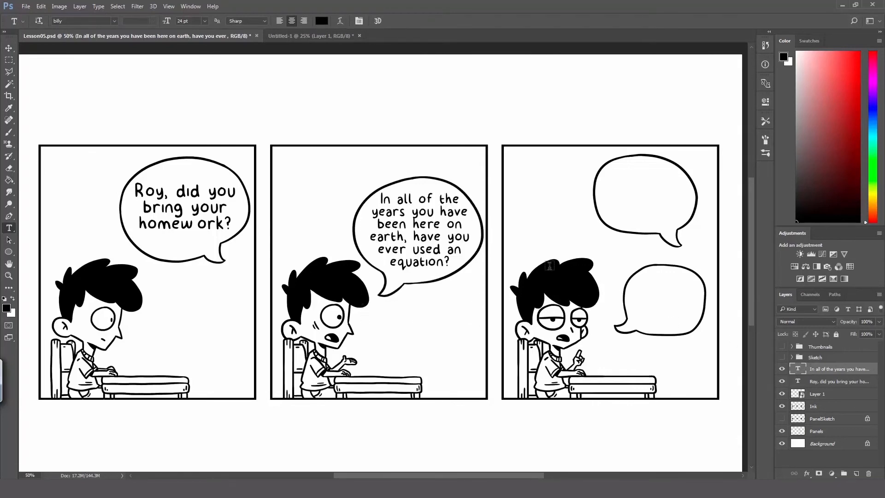
Nudge the second panel's dialogue slightly downward to centre it vertically in the bubble
key("v")
key("Down")
key("Down")
key("Down")
key("Down")
key("Down")
key("Down")
key("Down")
key("Down")
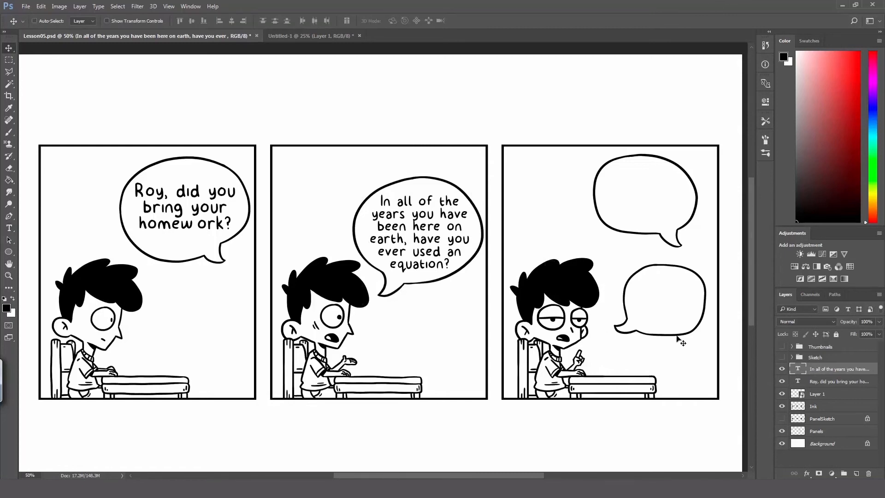
Rasterize the second panel's speech bubble layer and merge it down into the Ink layer
left_click(833, 394)
right_click(820, 395)
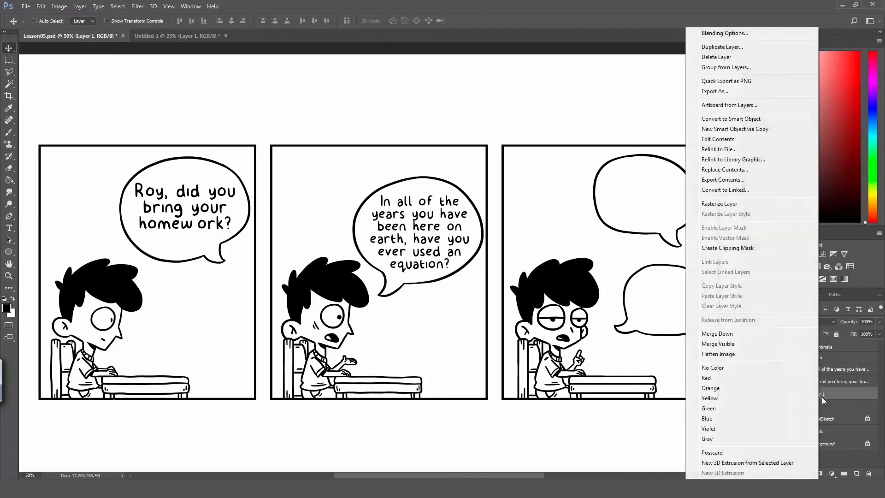
left_click(733, 205)
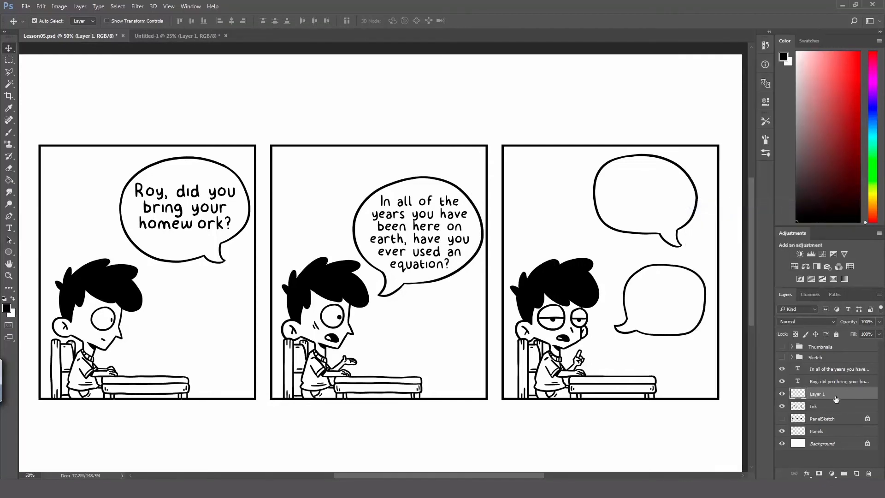
key("Delete")
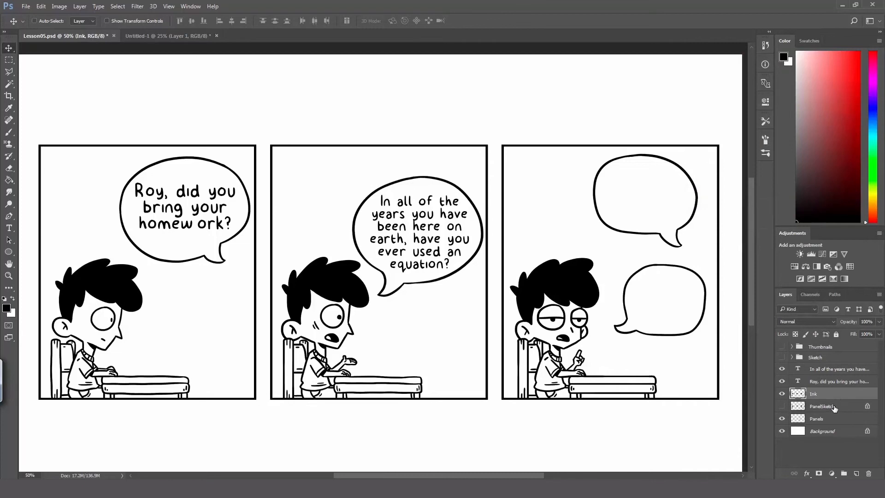
Check the script document for the third panel's lines and duplicate the second panel's dialogue text over the third panel's upper bubble
key("h")
left_click_drag(471, 282, 409, 283)
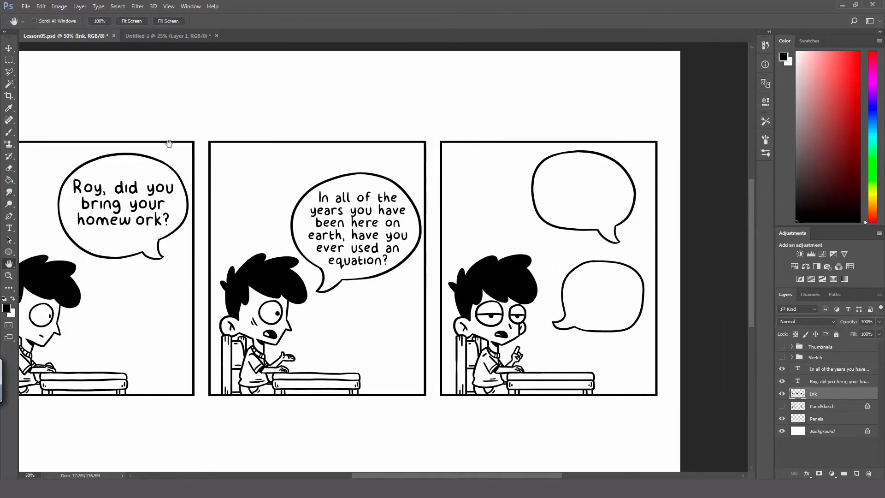
left_click(162, 36)
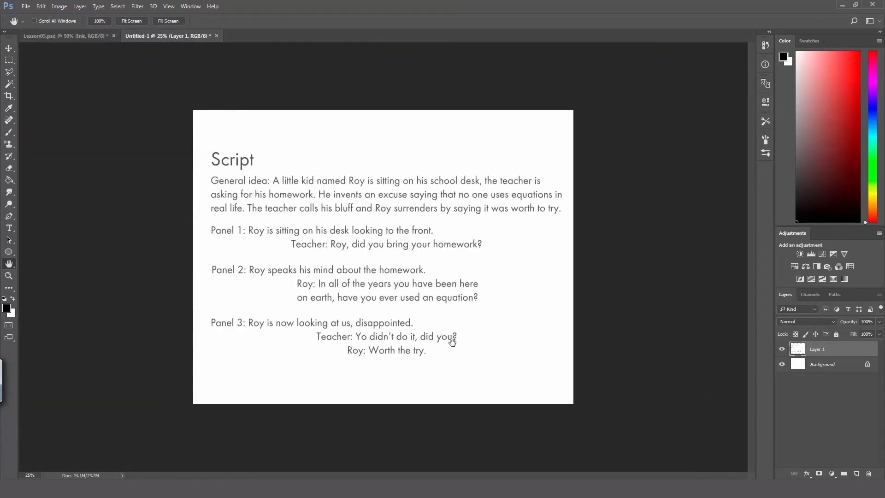
left_click(78, 38)
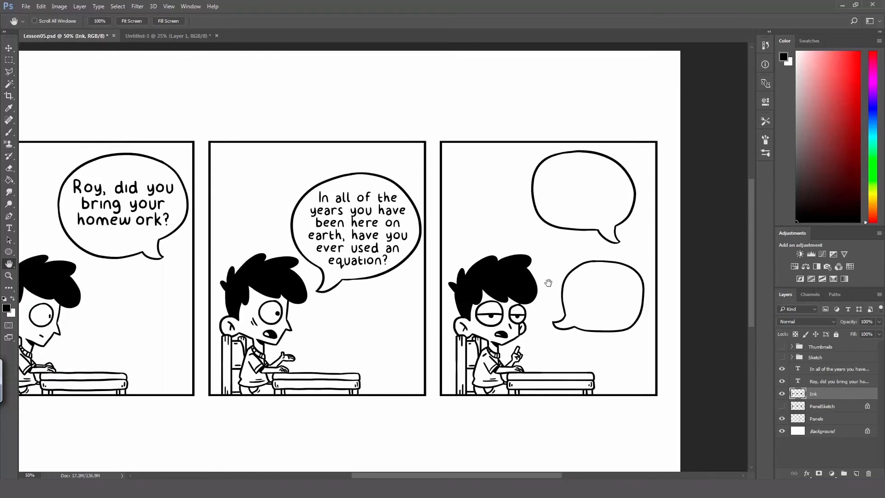
left_click_drag(549, 282, 514, 287)
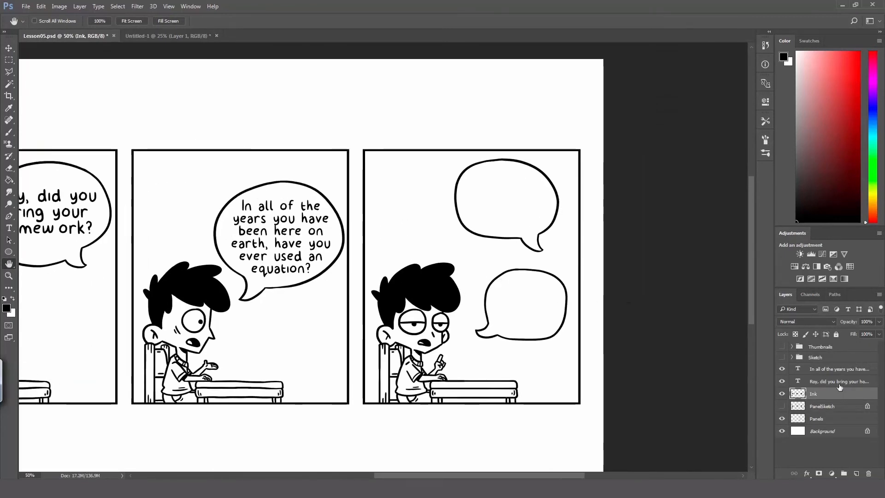
left_click(840, 372)
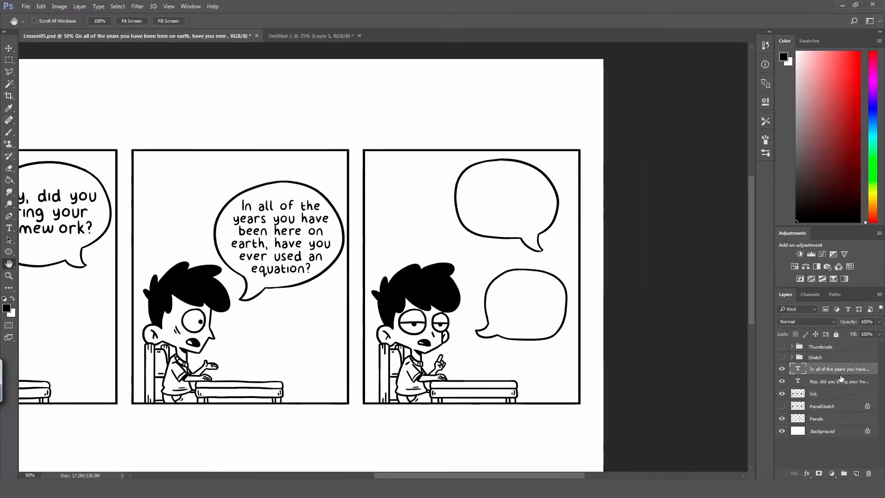
key("ctrl+j")
key("v")
left_click_drag(325, 235, 538, 207)
Replace the duplicated text in the third panel's upper bubble with "You didnt do it, did you?"
key("t")
left_click(523, 220)
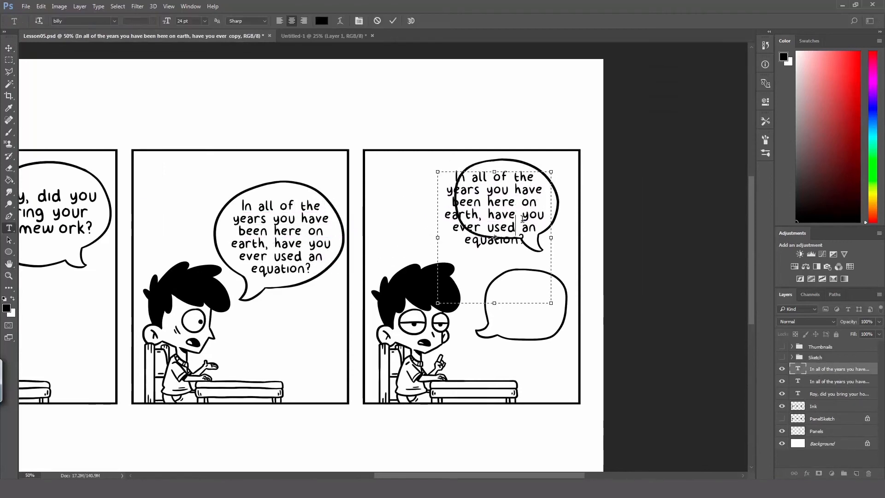
key("ctrl+a")
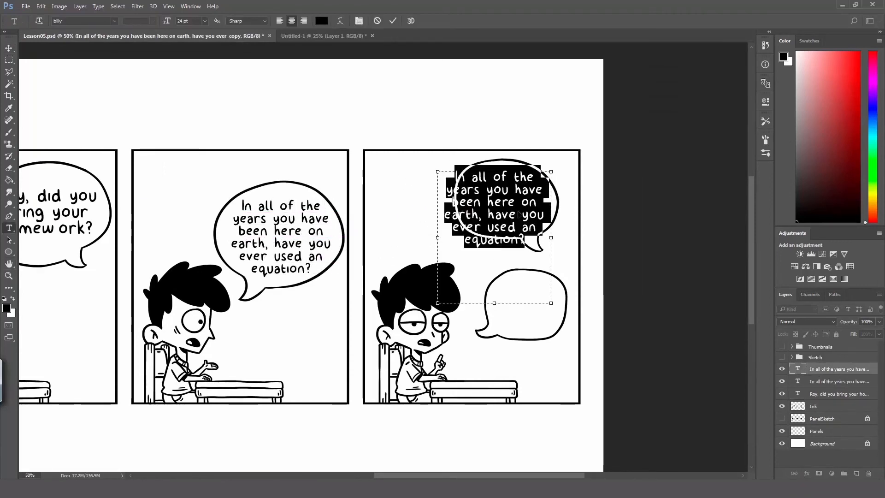
type("You di")
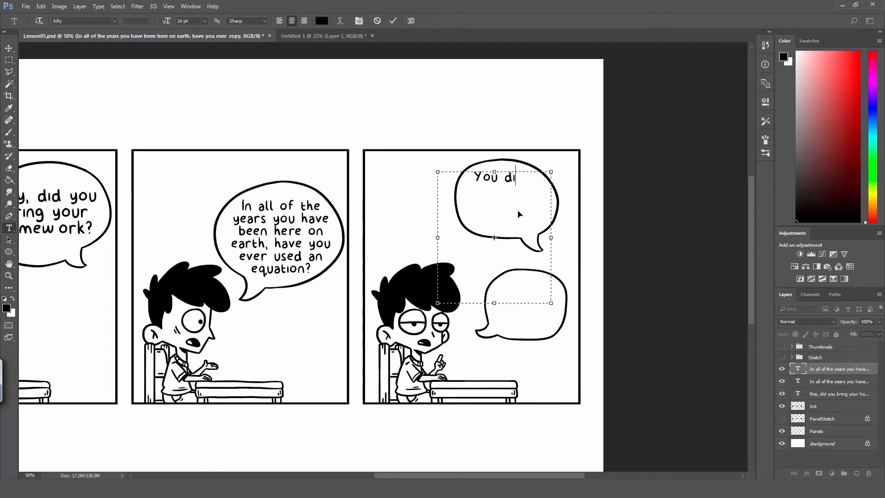
type("dn't d")
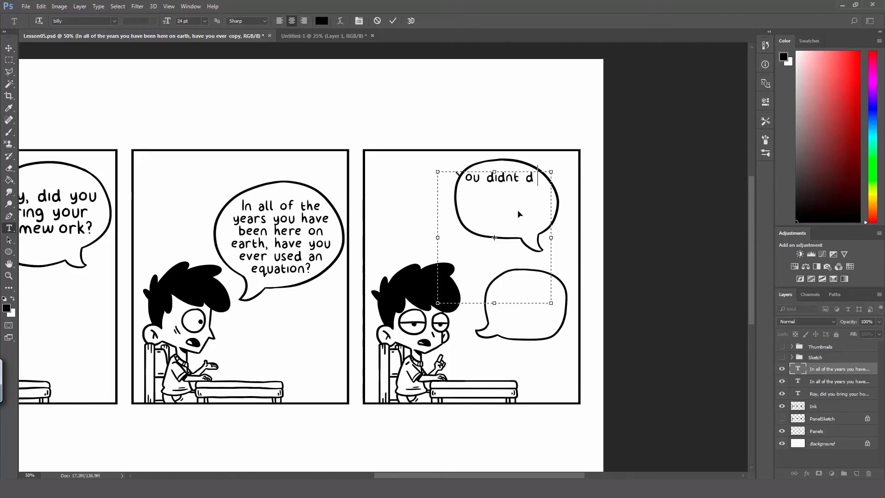
type("o it,")
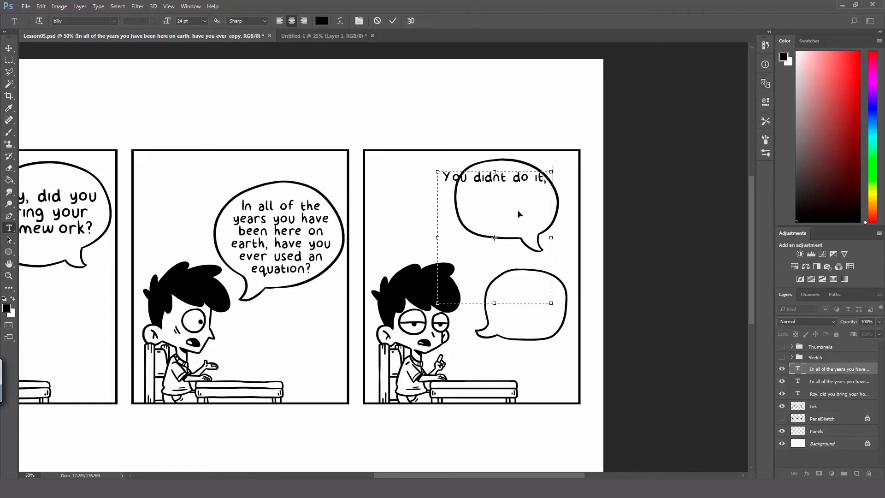
type(" did you?")
Narrow the upper bubble's text box so the dialogue wraps onto three lines and centre the text in the bubble
left_click_drag(549, 301, 504, 247)
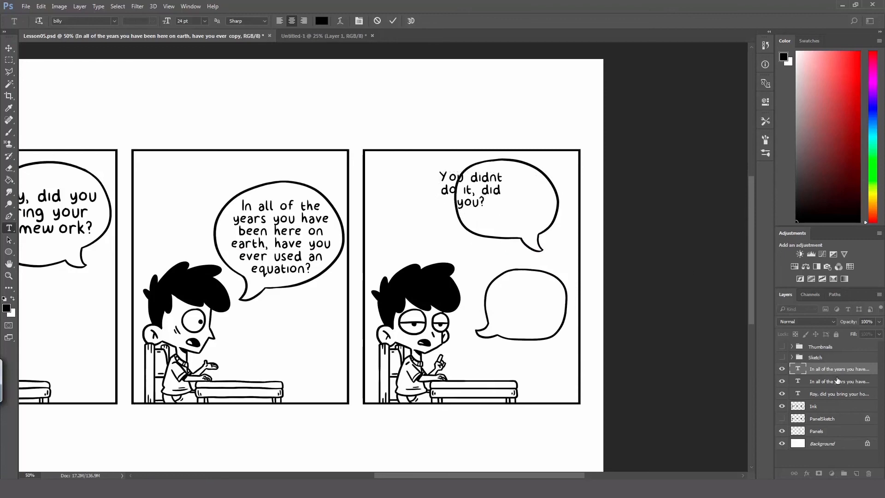
left_click(832, 368)
key("v")
left_click_drag(477, 193, 507, 205)
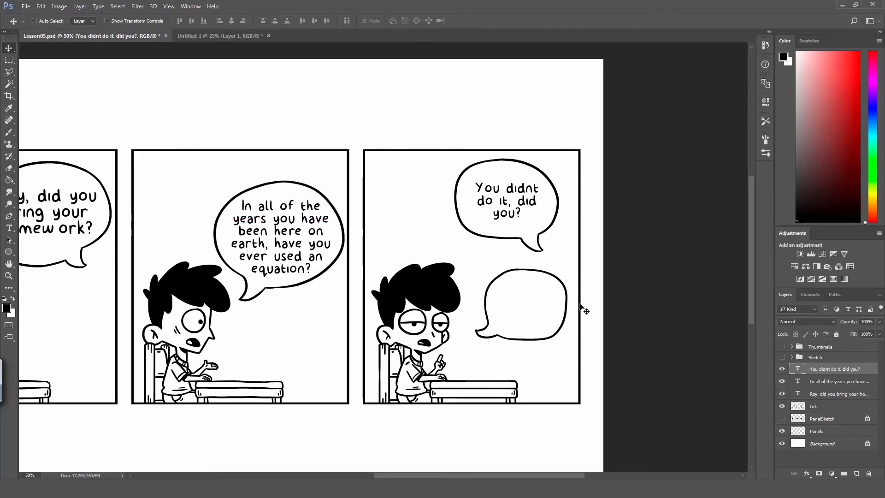
Add a new layer and paint the missing apostrophe in "didn't" with the black brush
left_click(858, 474)
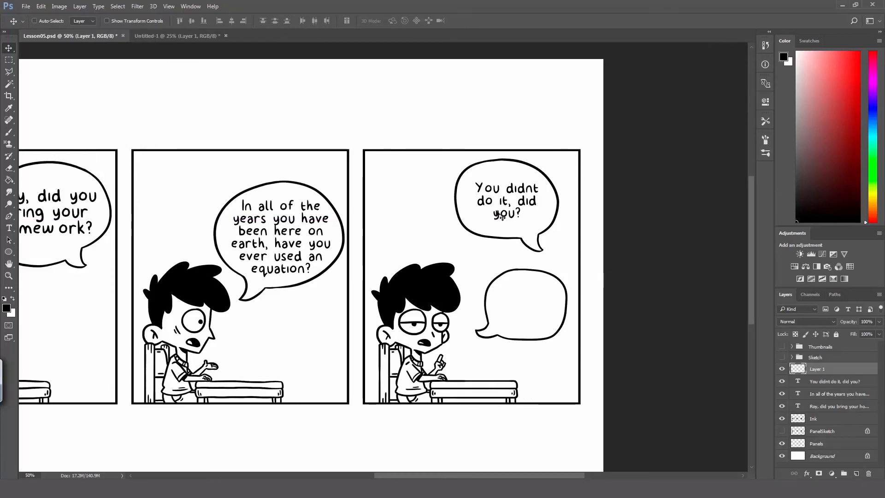
key("z")
left_click(531, 182)
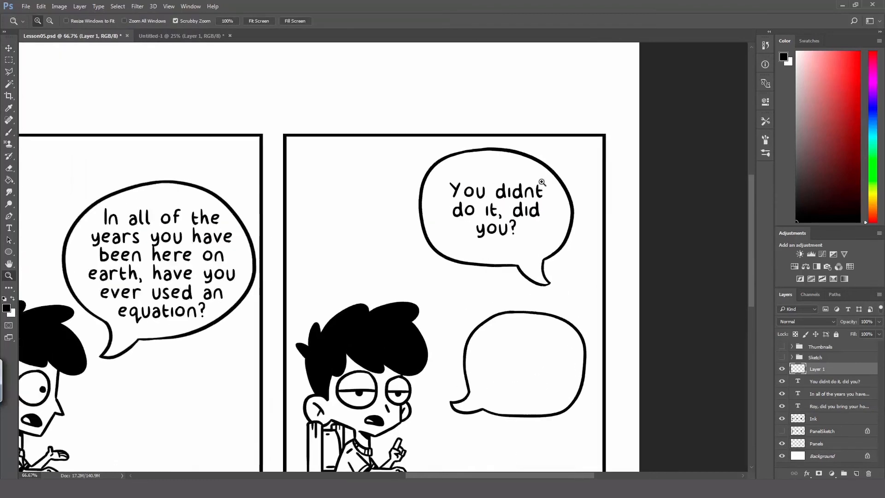
left_click(531, 182)
key("b")
left_click_drag(528, 185, 530, 191)
key("ctrl+z")
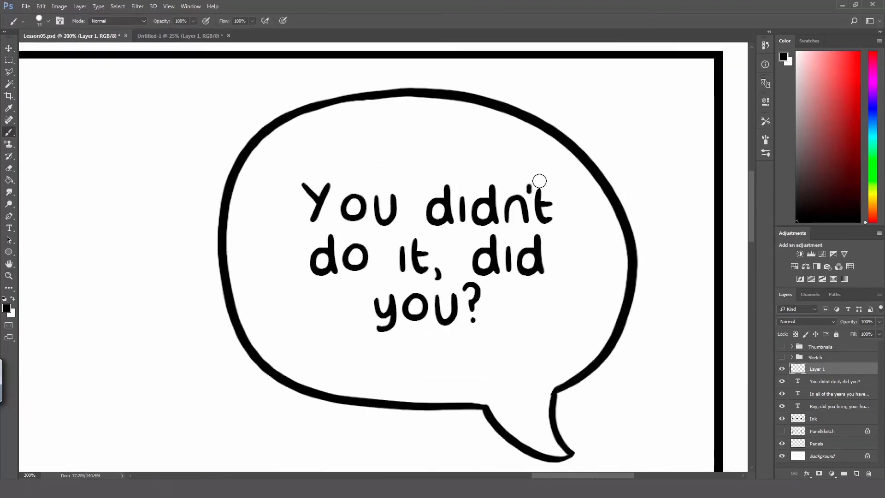
key("z")
left_click(538, 244, "alt")
left_click(537, 244, "alt")
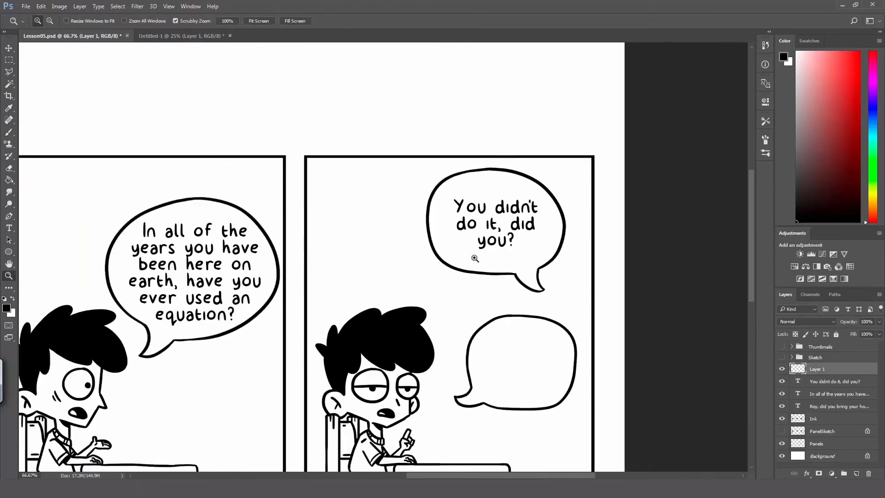
Check the script document for Roy's closing line and duplicate the first panel's dialogue text layer
key("h")
left_click_drag(475, 289, 457, 229)
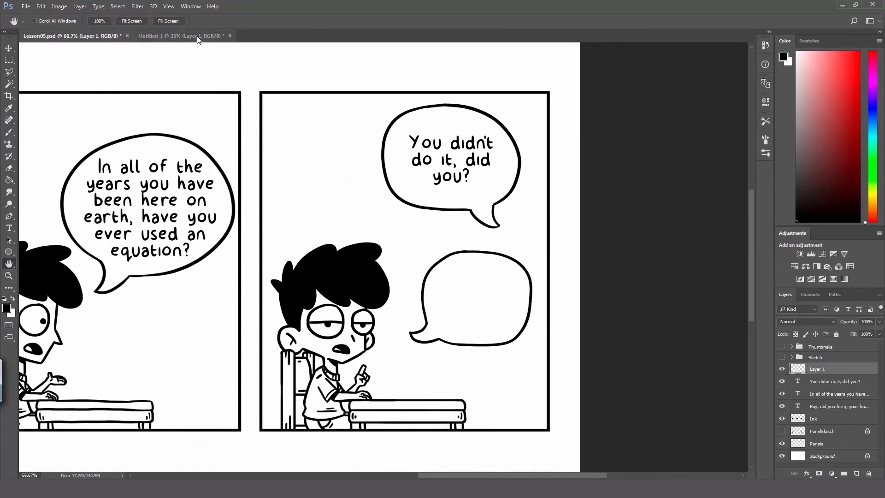
left_click(198, 36)
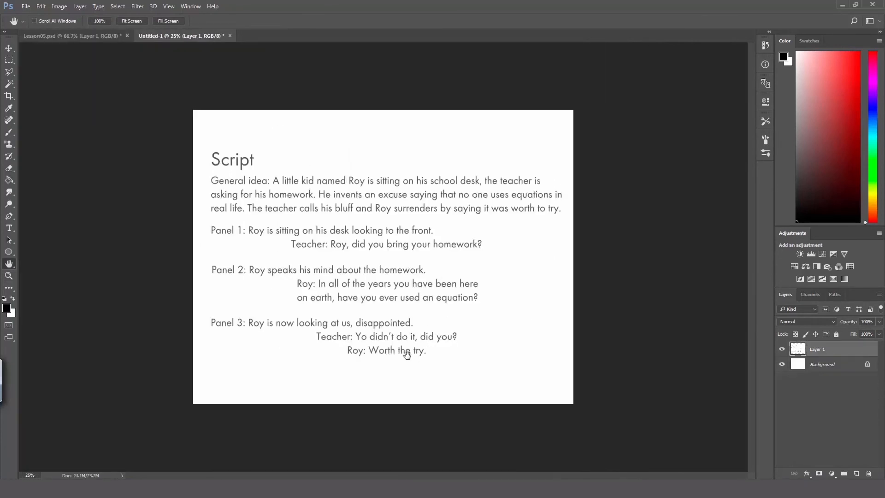
left_click(93, 37)
left_click_drag(455, 287, 442, 280)
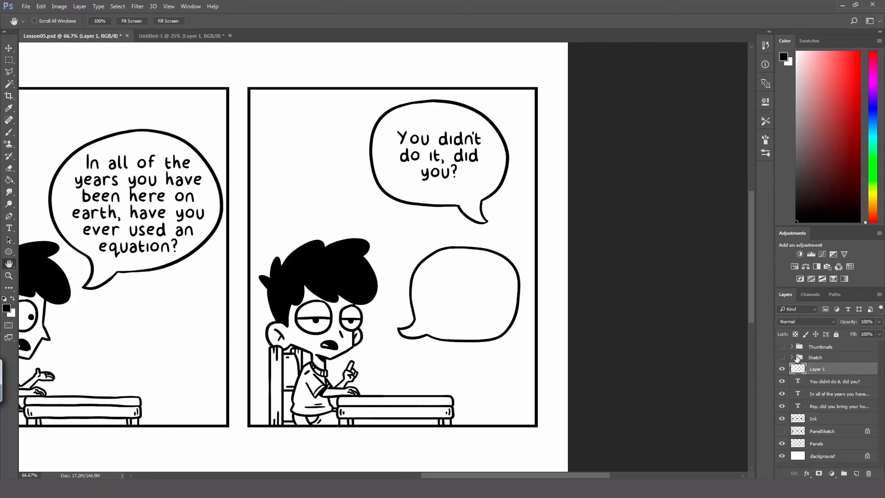
left_click(830, 383)
left_click(837, 407)
key("z")
left_click(361, 272, "alt")
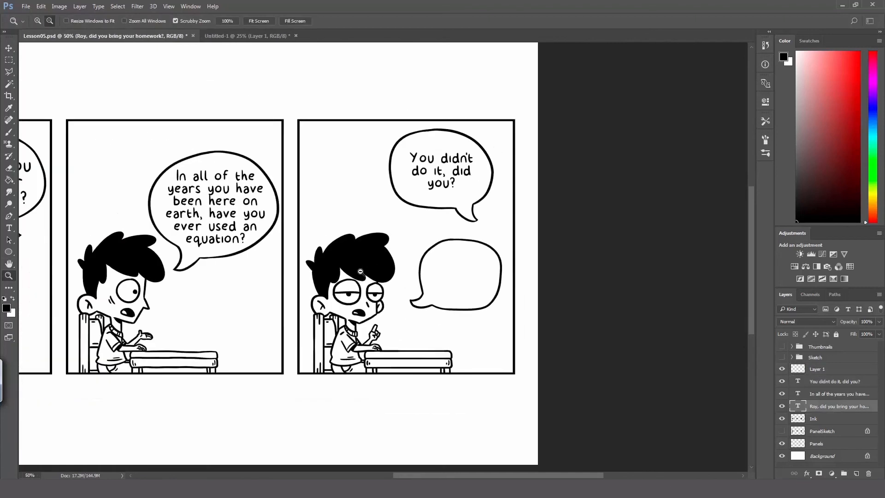
left_click(360, 272, "alt")
key("ctrl+j")
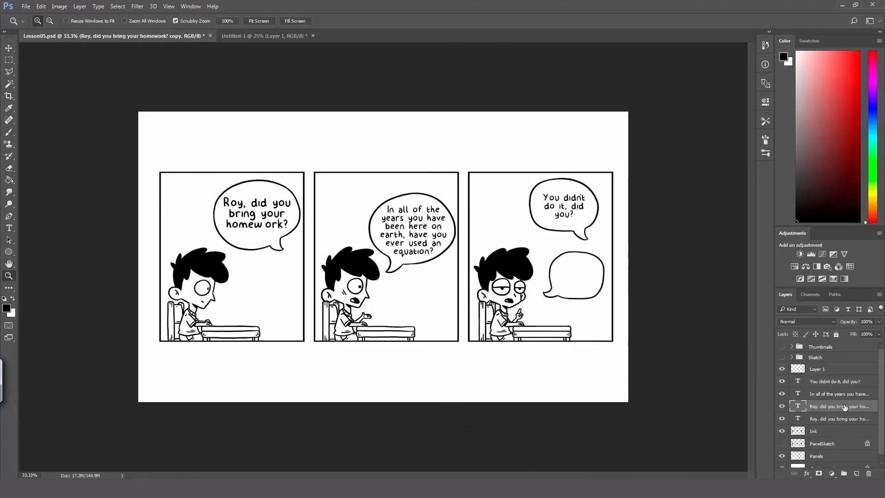
Restack the duplicated text layer directly beneath Layer 1 and place its text over the third panel's lower bubble
left_click_drag(842, 407, 840, 376)
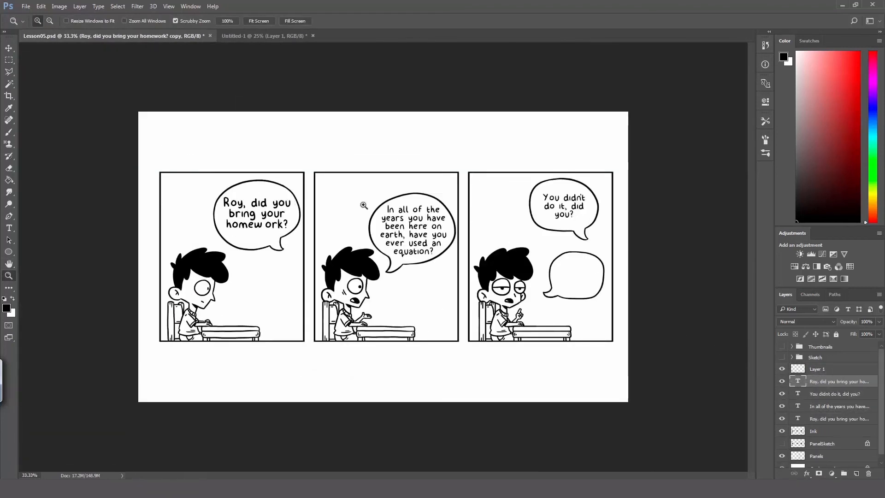
key("v")
left_click_drag(279, 225, 597, 285)
Replace the duplicated text with "Worth the try." and narrow its text box so the line wraps onto two lines
key("z")
left_click(599, 283)
key("t")
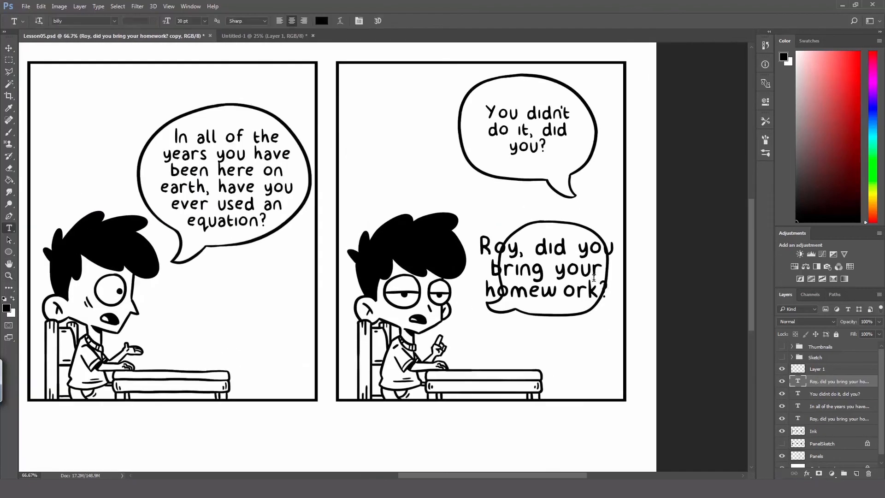
left_click(589, 290)
key("ctrl+a")
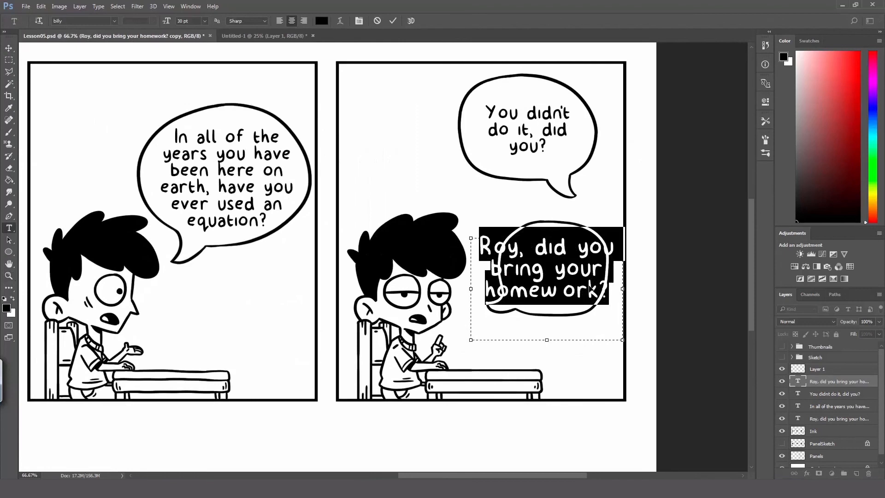
type("Worth")
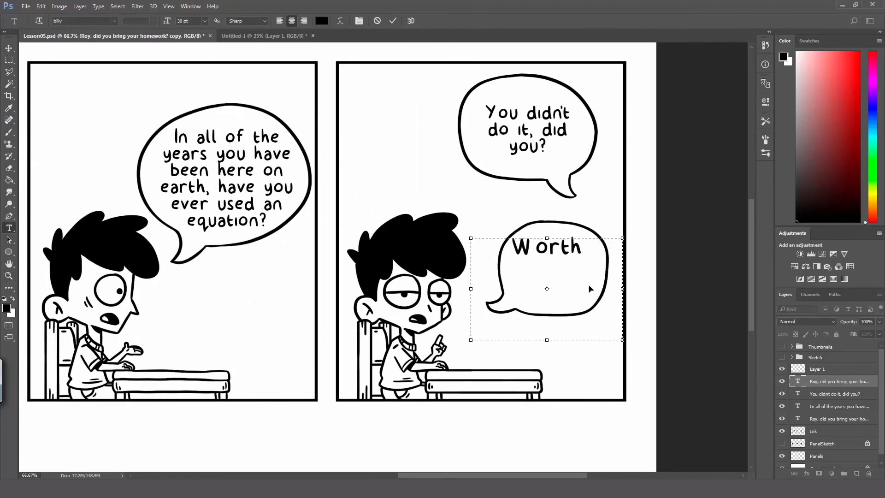
type(" the")
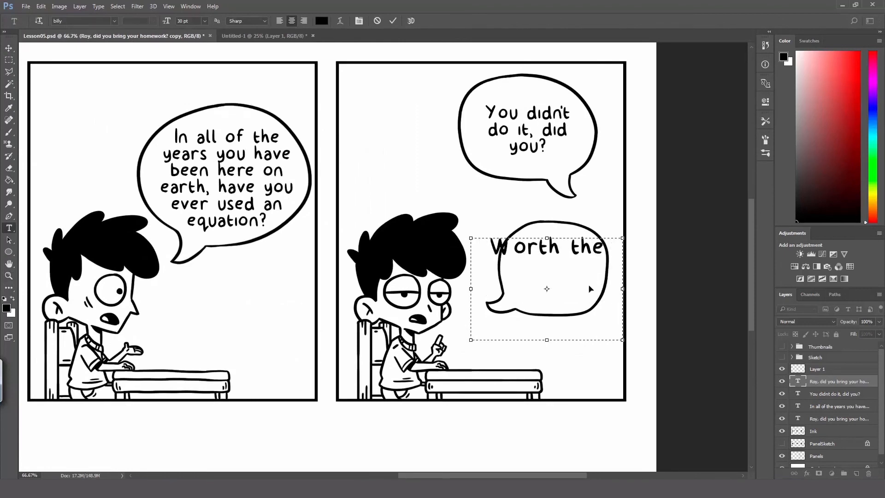
type(" try")
left_click_drag(622, 340, 569, 350)
type(".")
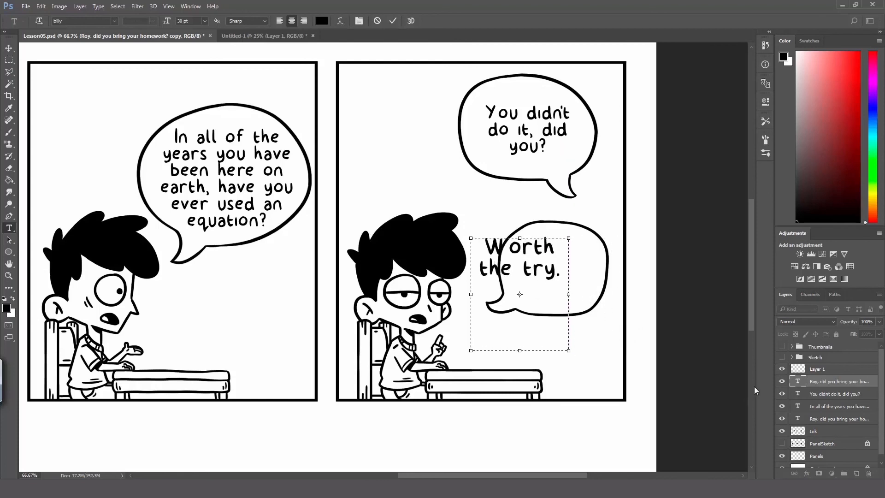
Commit the "Worth the try." text and centre it inside the third panel's lower bubble
left_click(833, 386)
key("v")
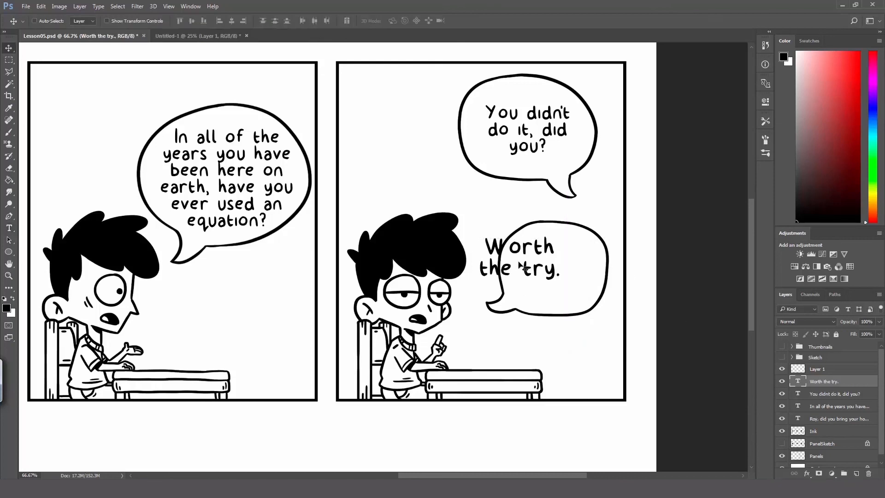
left_click_drag(523, 267, 562, 282)
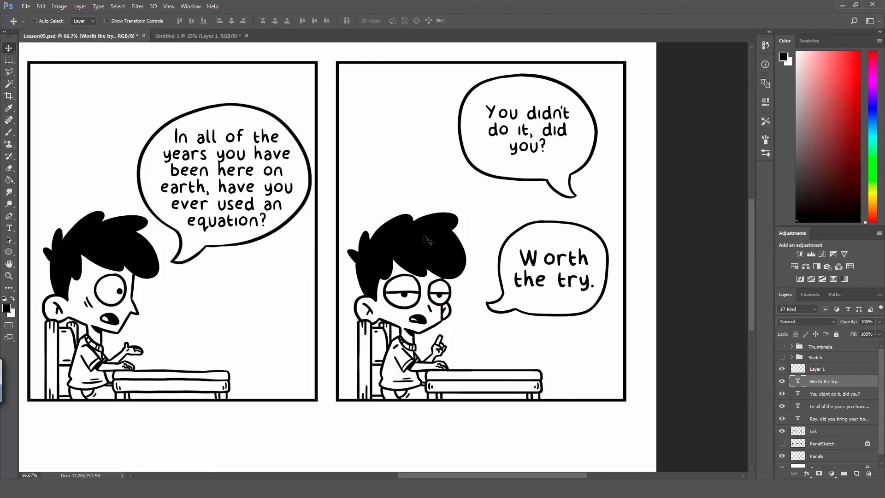
Move the apostrophe layer, Layer 1, below the "Worth the try." text layer in the layer stack
key("z")
left_click(396, 246, "alt")
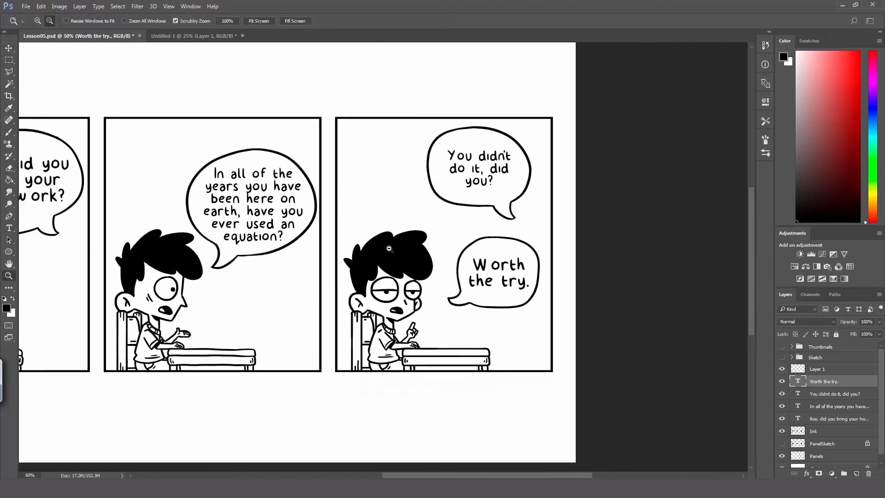
left_click(386, 252, "alt")
key("v")
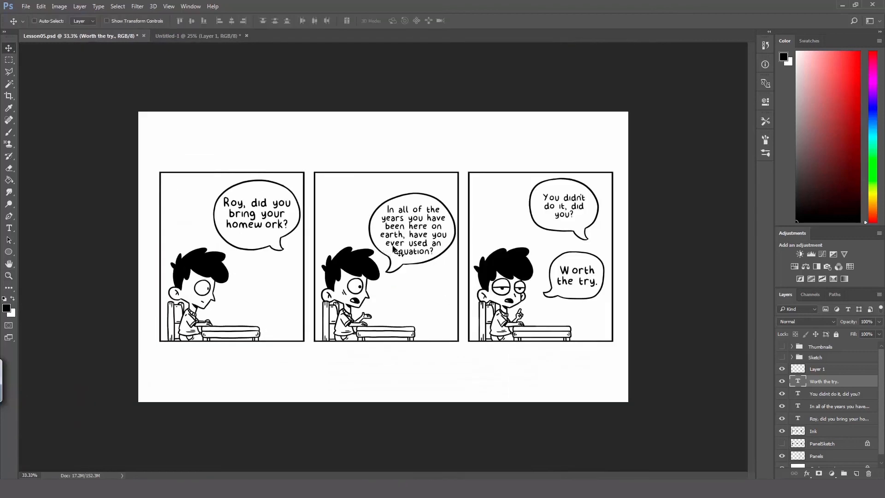
double_click(840, 369)
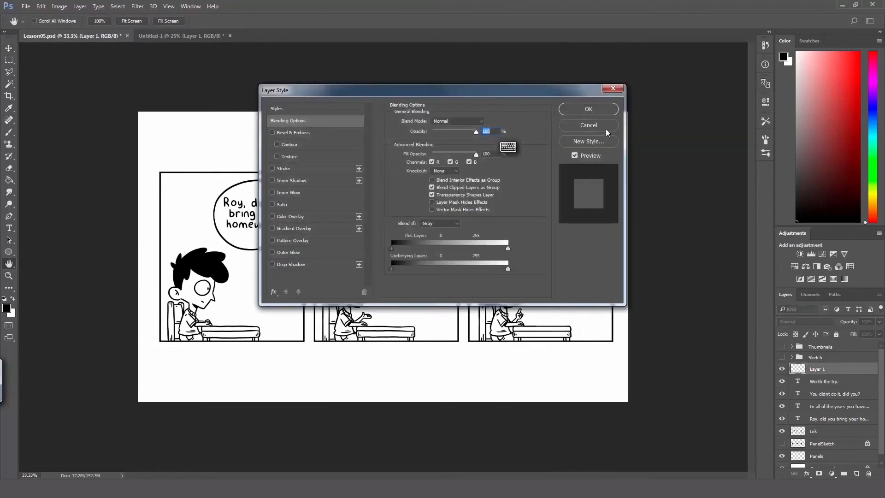
left_click(606, 130)
left_click_drag(836, 370, 842, 385)
Group the four dialogue text layers together with the apostrophe layer
left_click(846, 370)
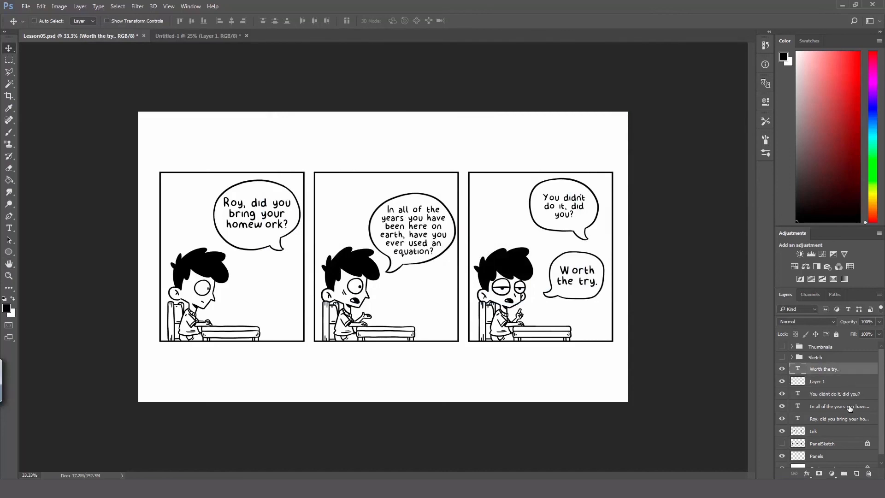
left_click(850, 419, "shift")
key("ctrl+g")
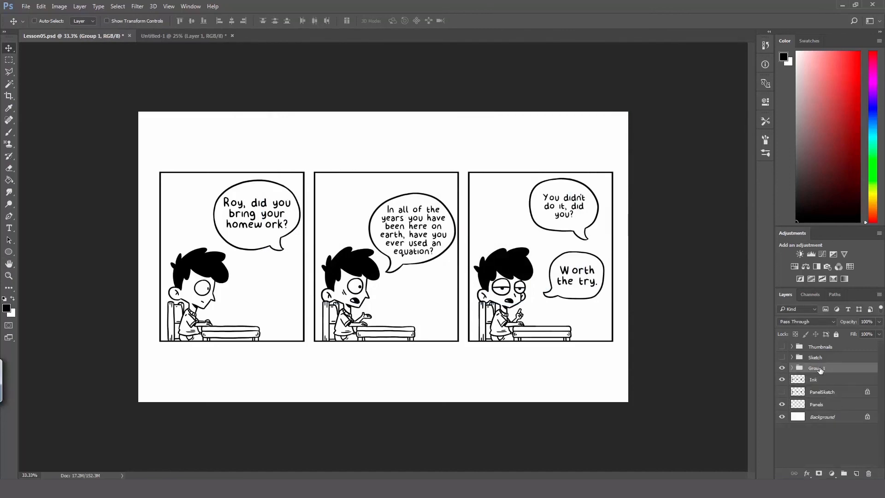
Rename the new layer group as Dialogue and save the document
double_click(823, 368)
type("T")
type("Dialogue")
key("Return")
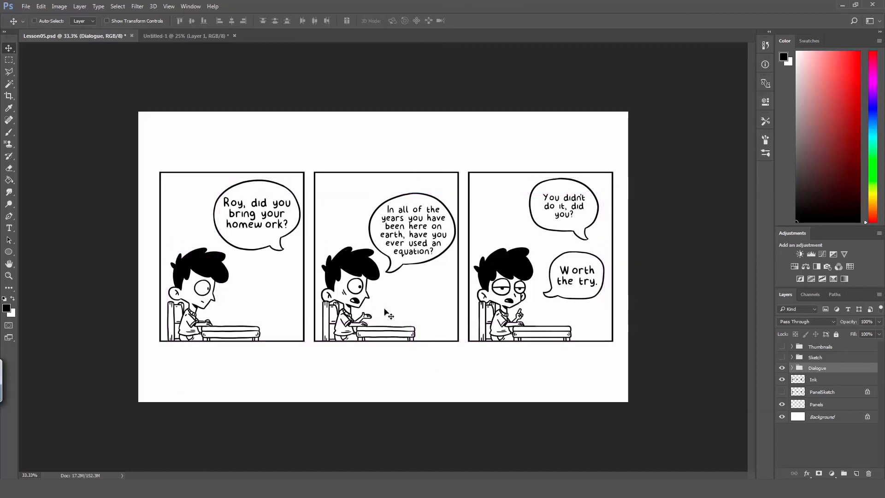
key("ctrl+s")
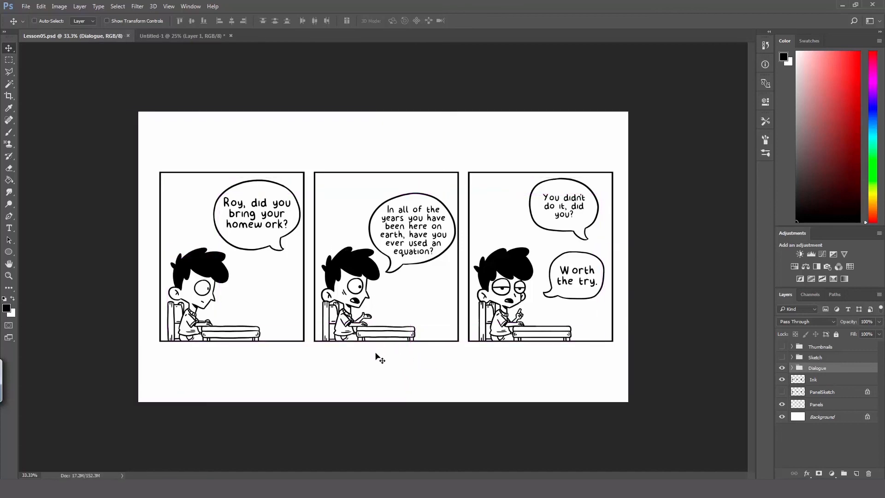